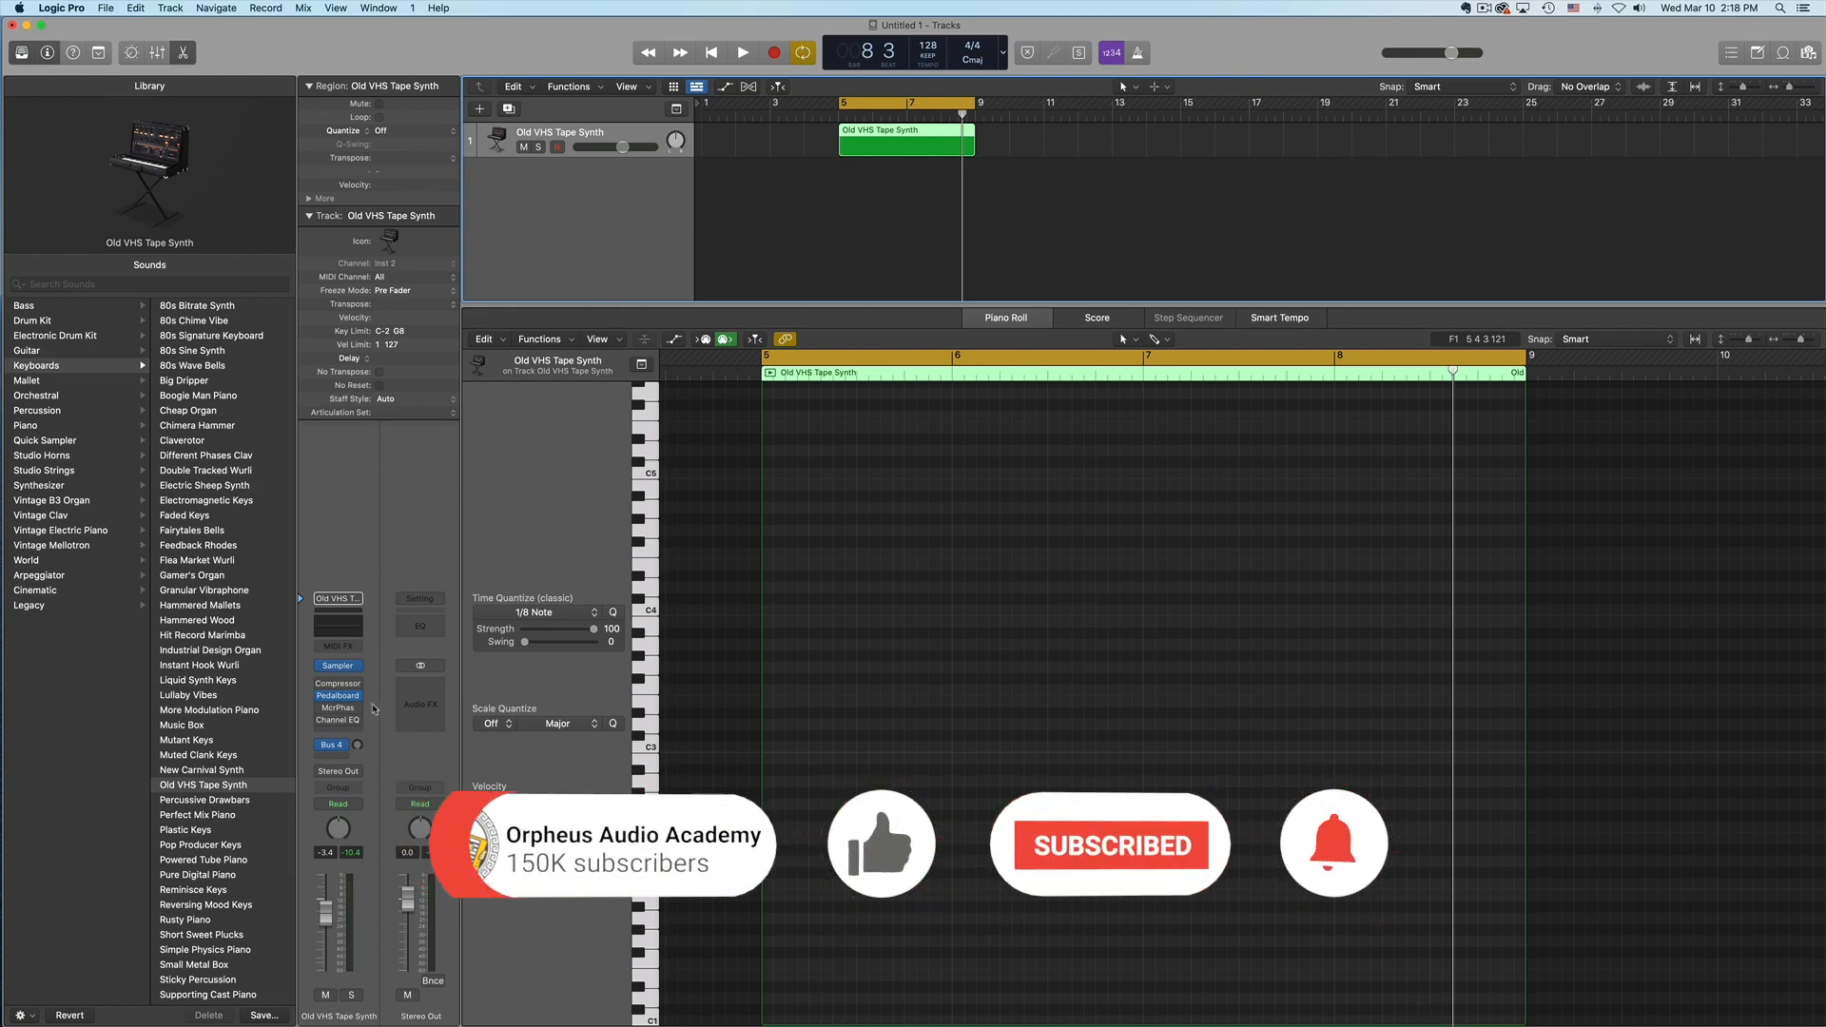
- Insert the stereo Pitch Correction effect on the Old VHS Tape Synth channel and set it to the C major scale
click(353, 733)
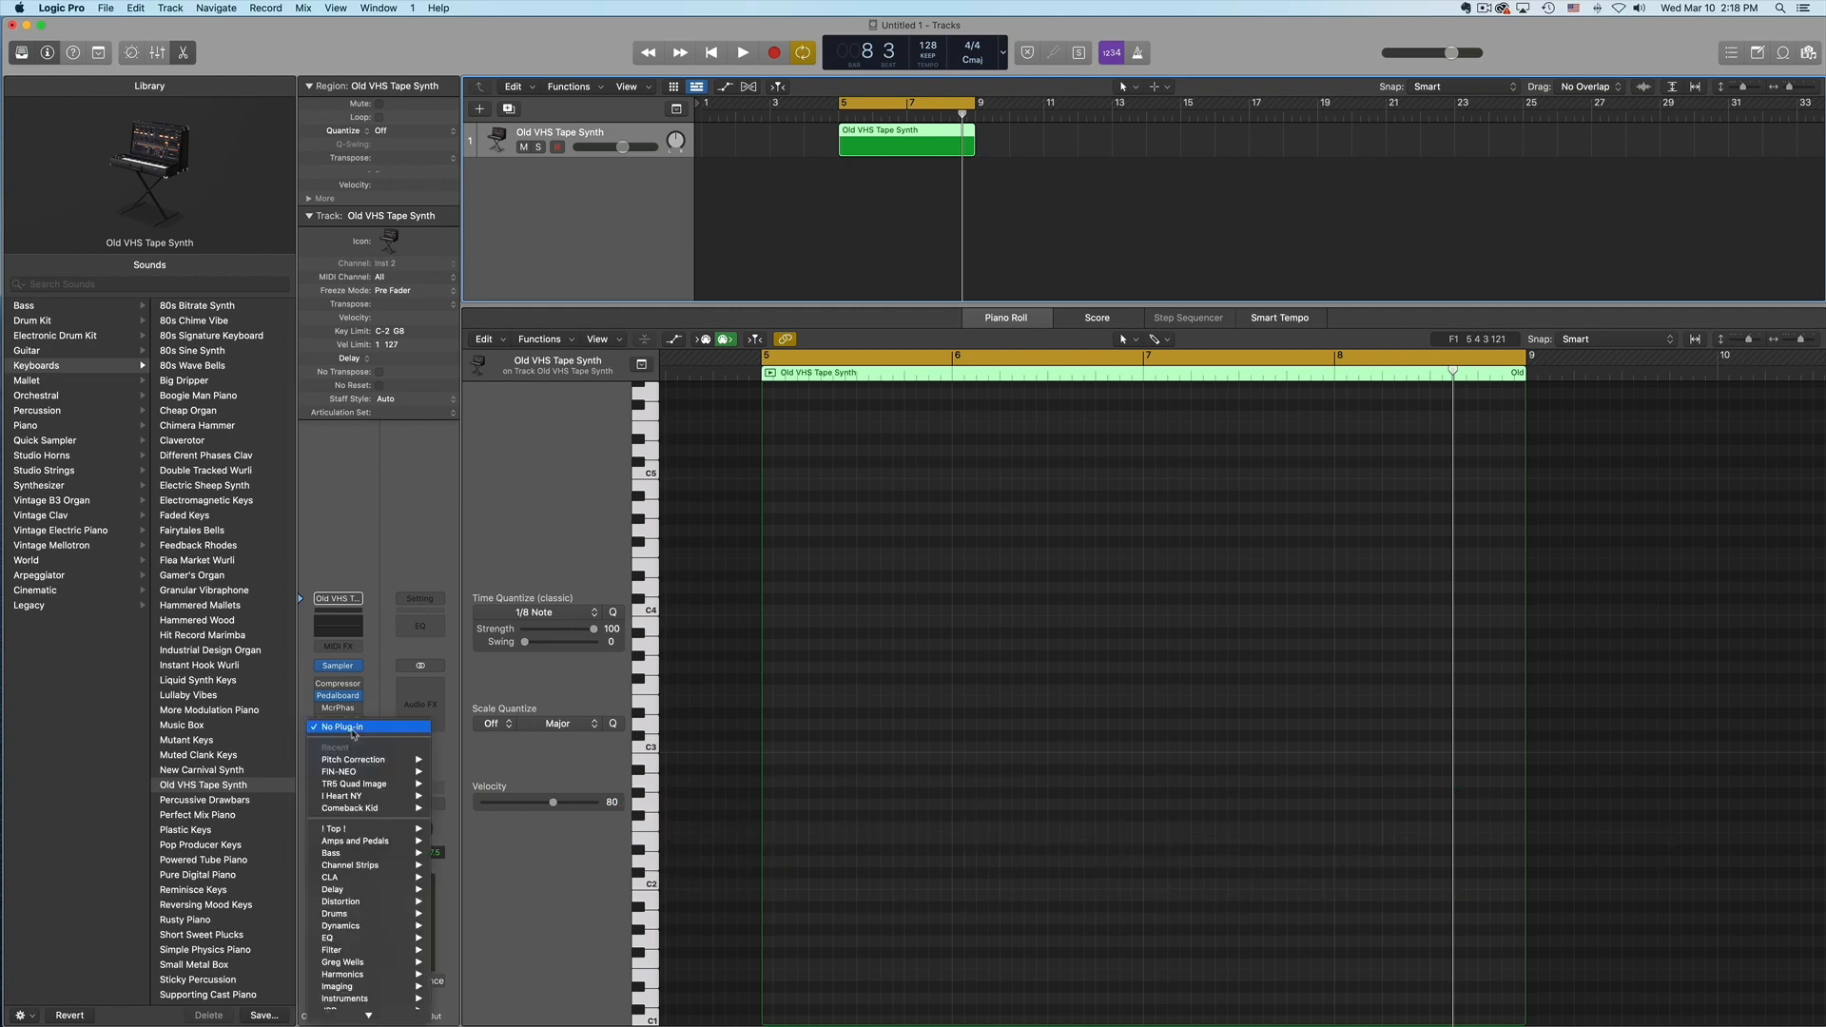
mouse_move(371, 763)
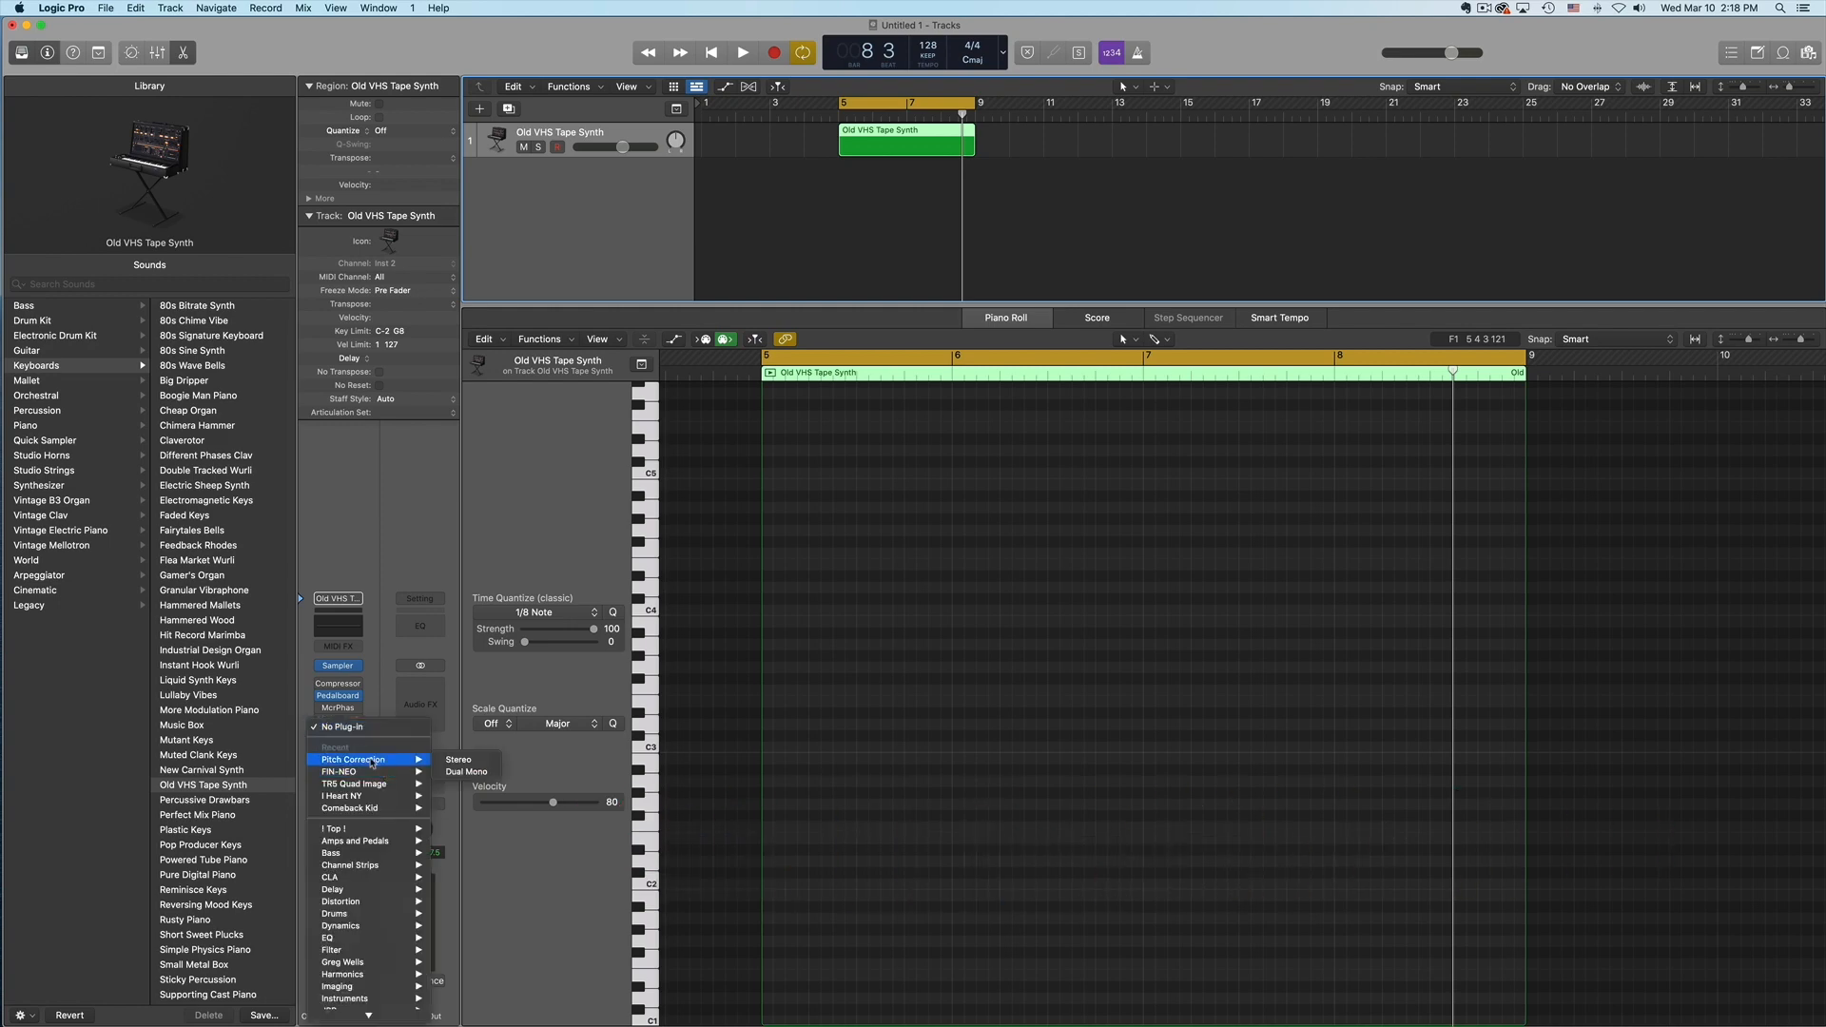
click(464, 764)
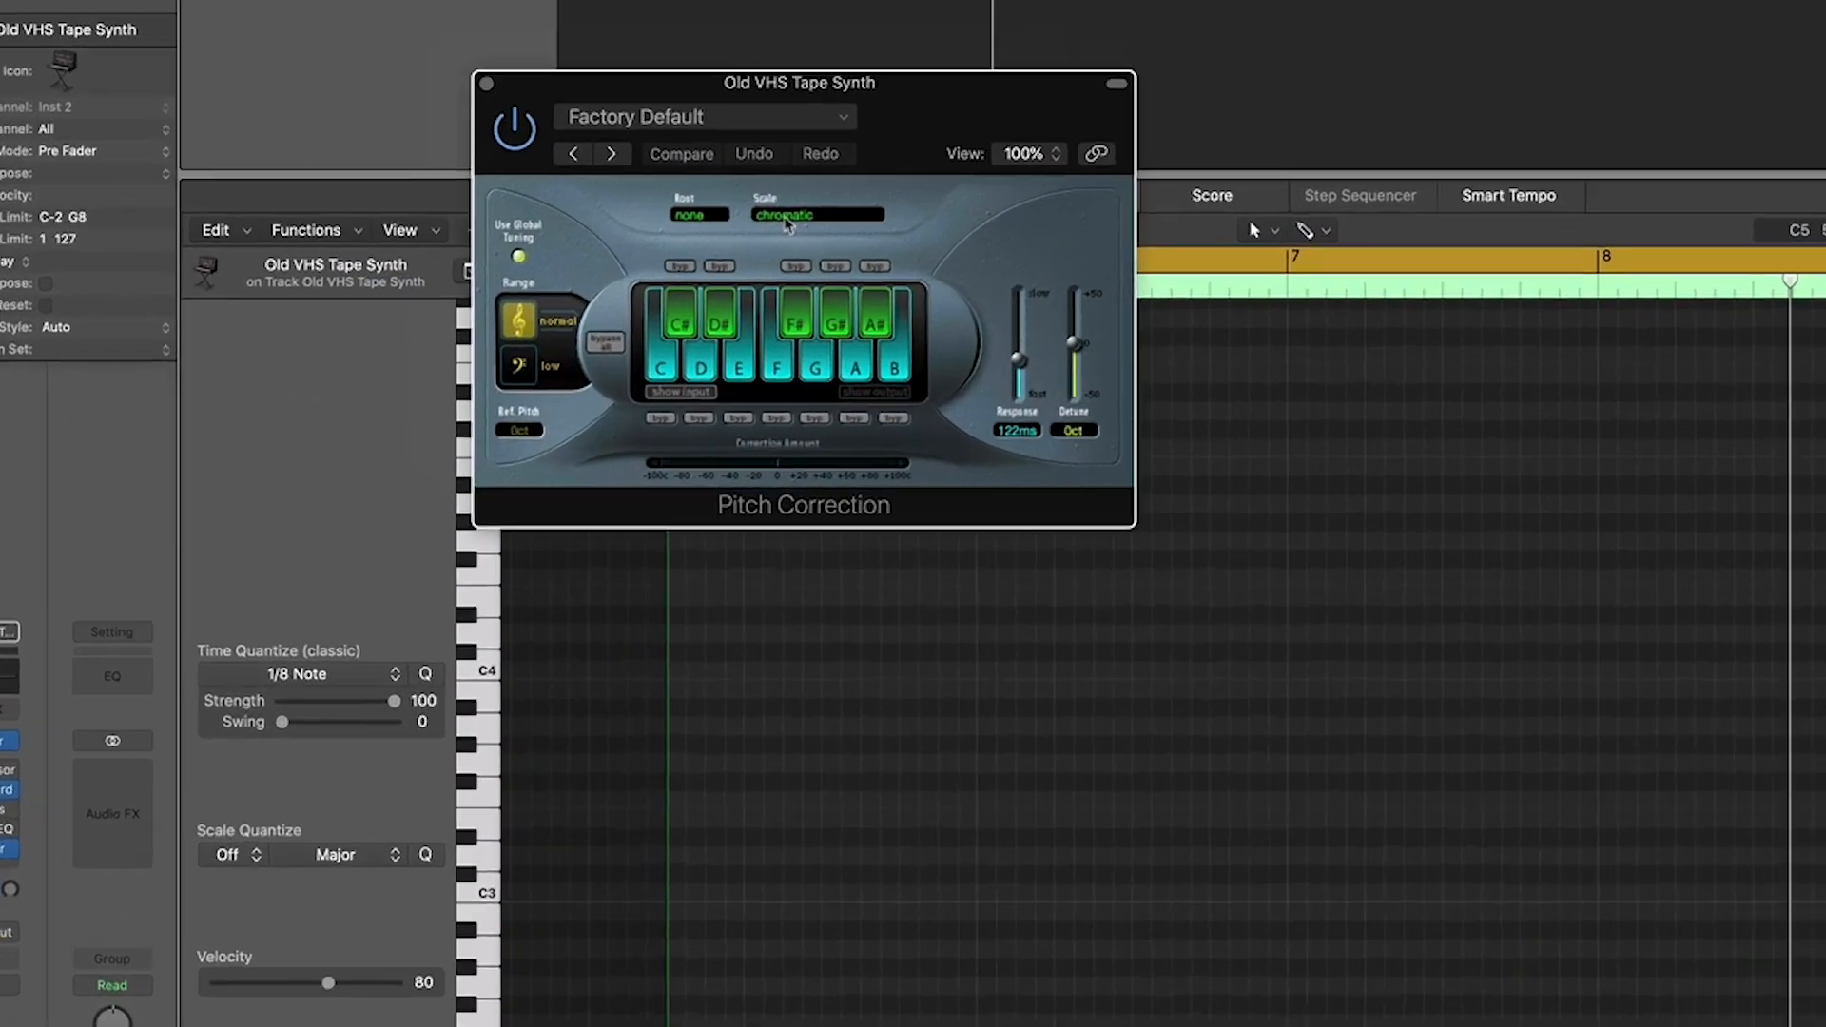
click(753, 282)
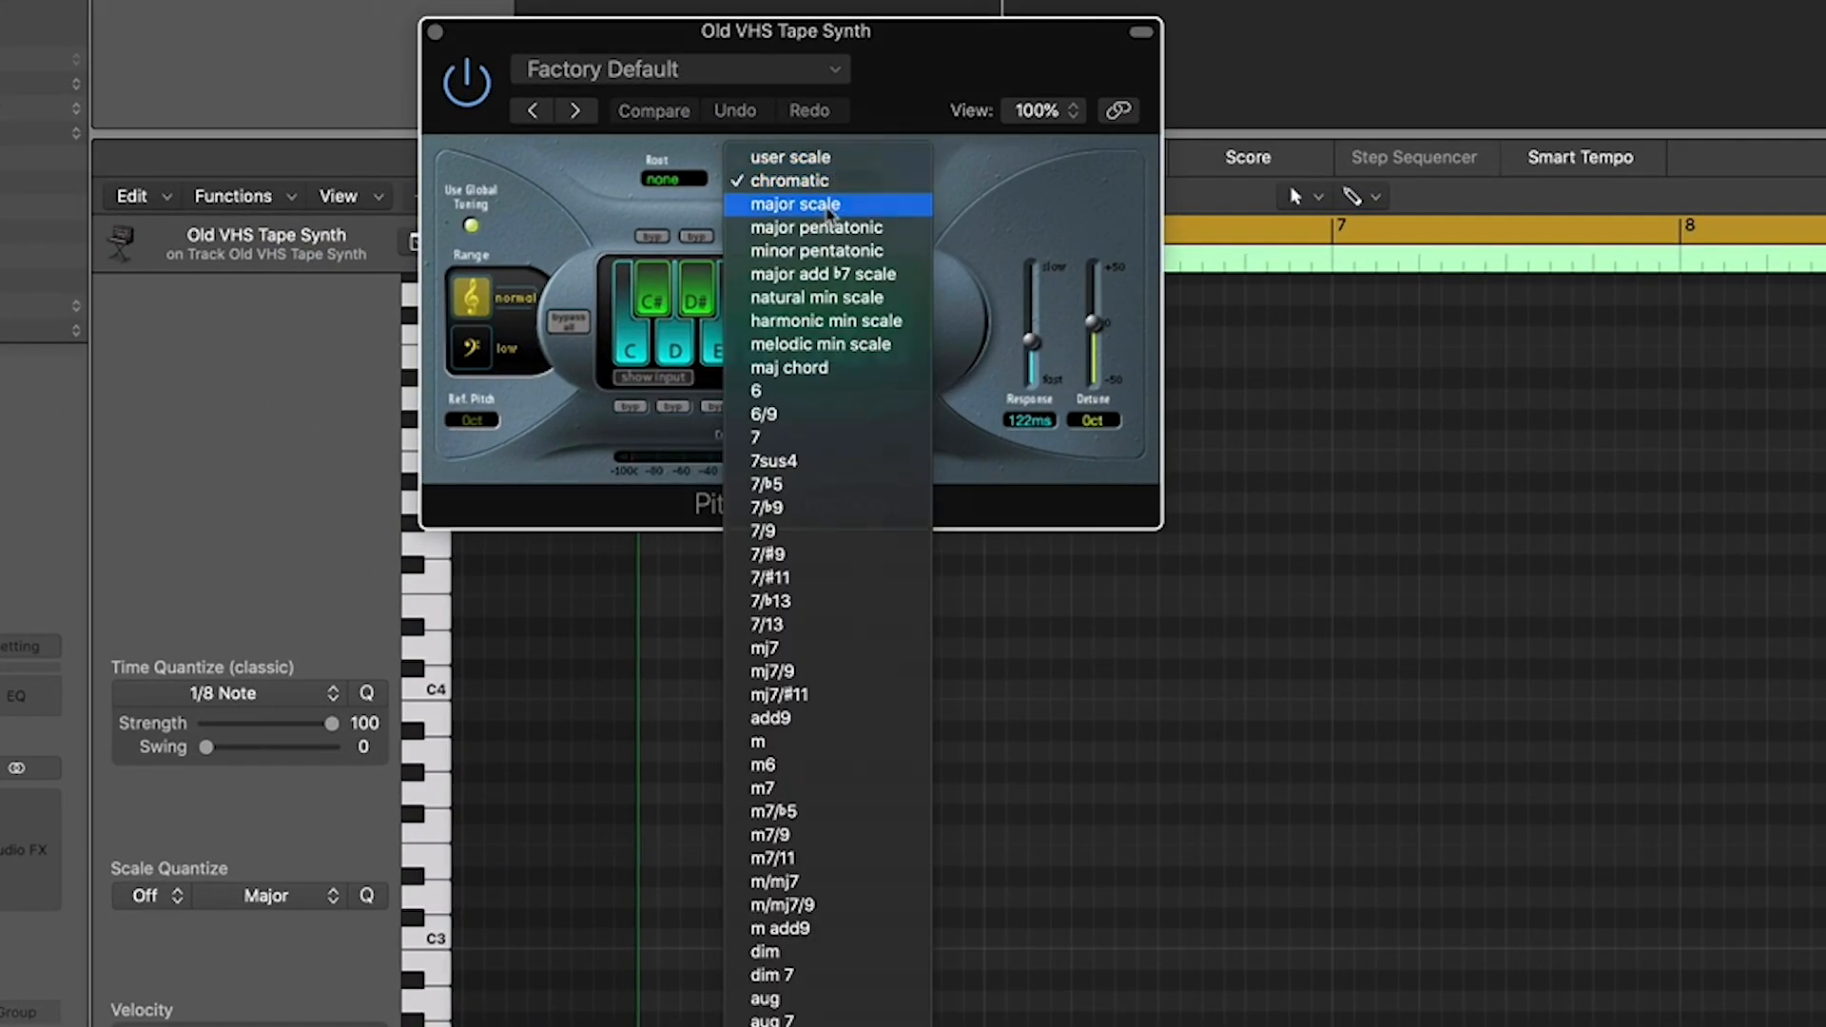
click(829, 206)
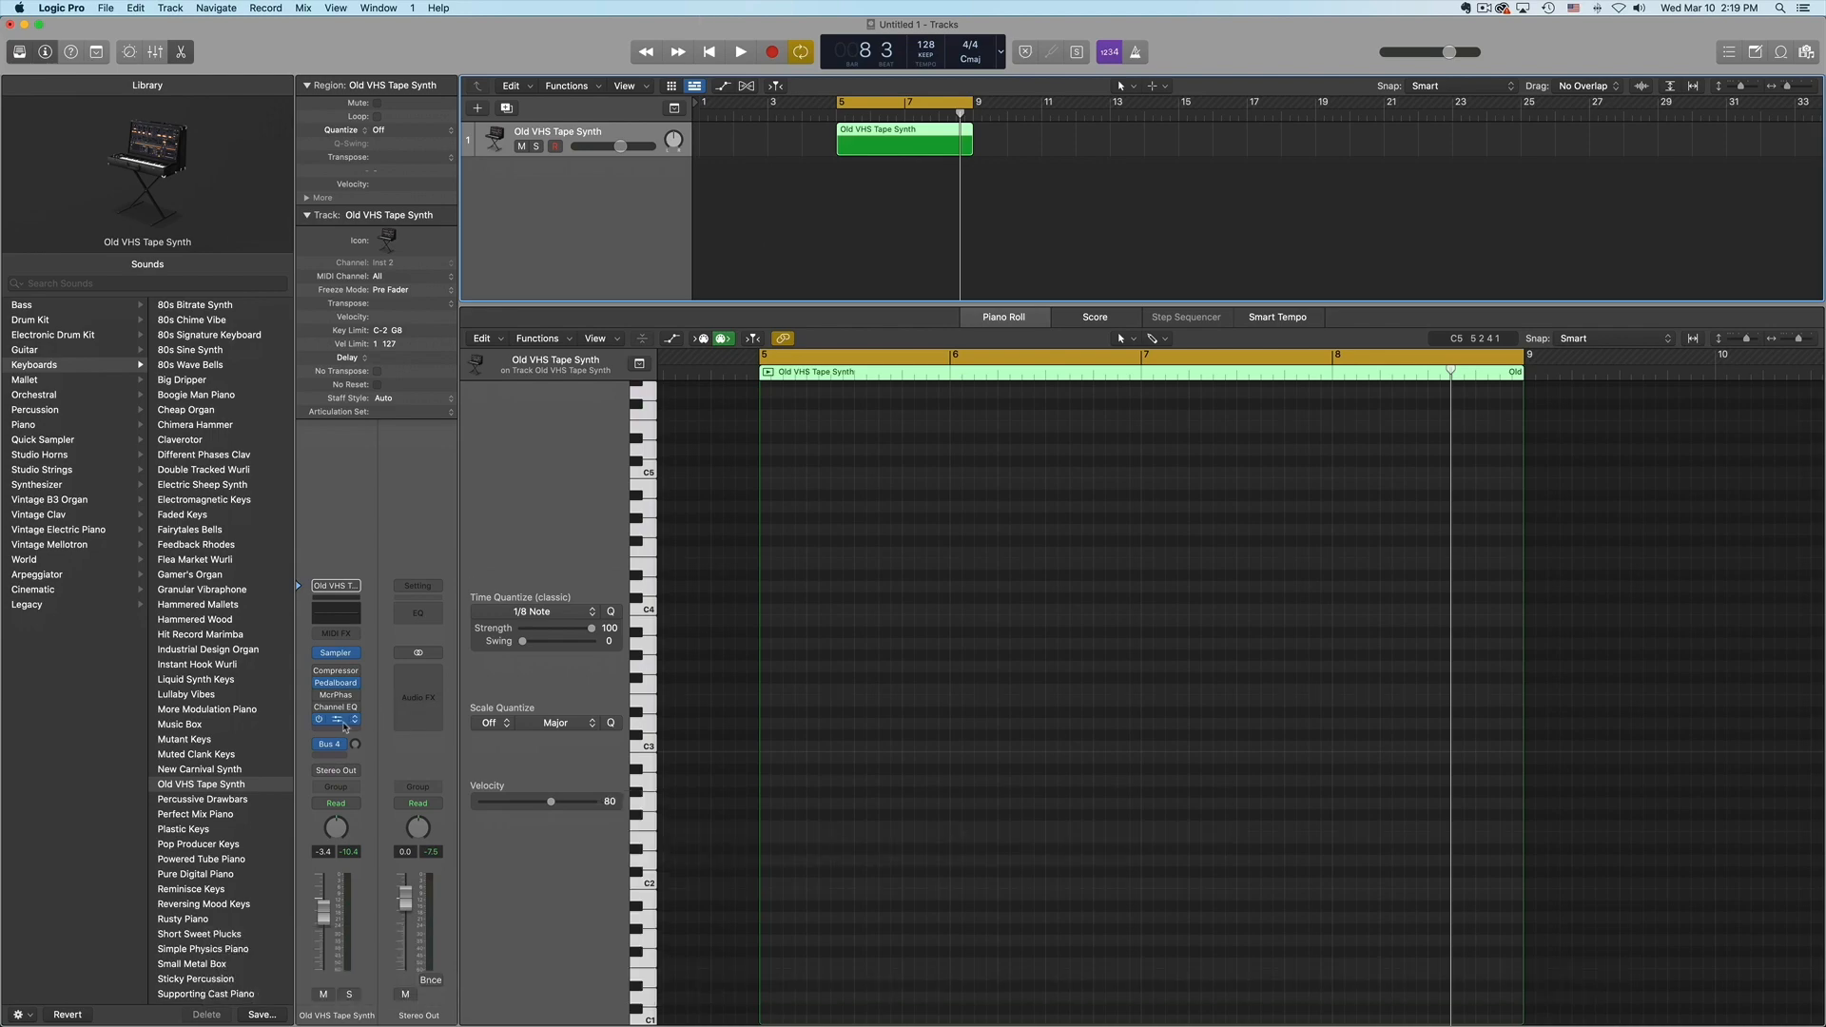
- Reopen the Pitch Correction effect window and move it clear of the note editing area
click(339, 721)
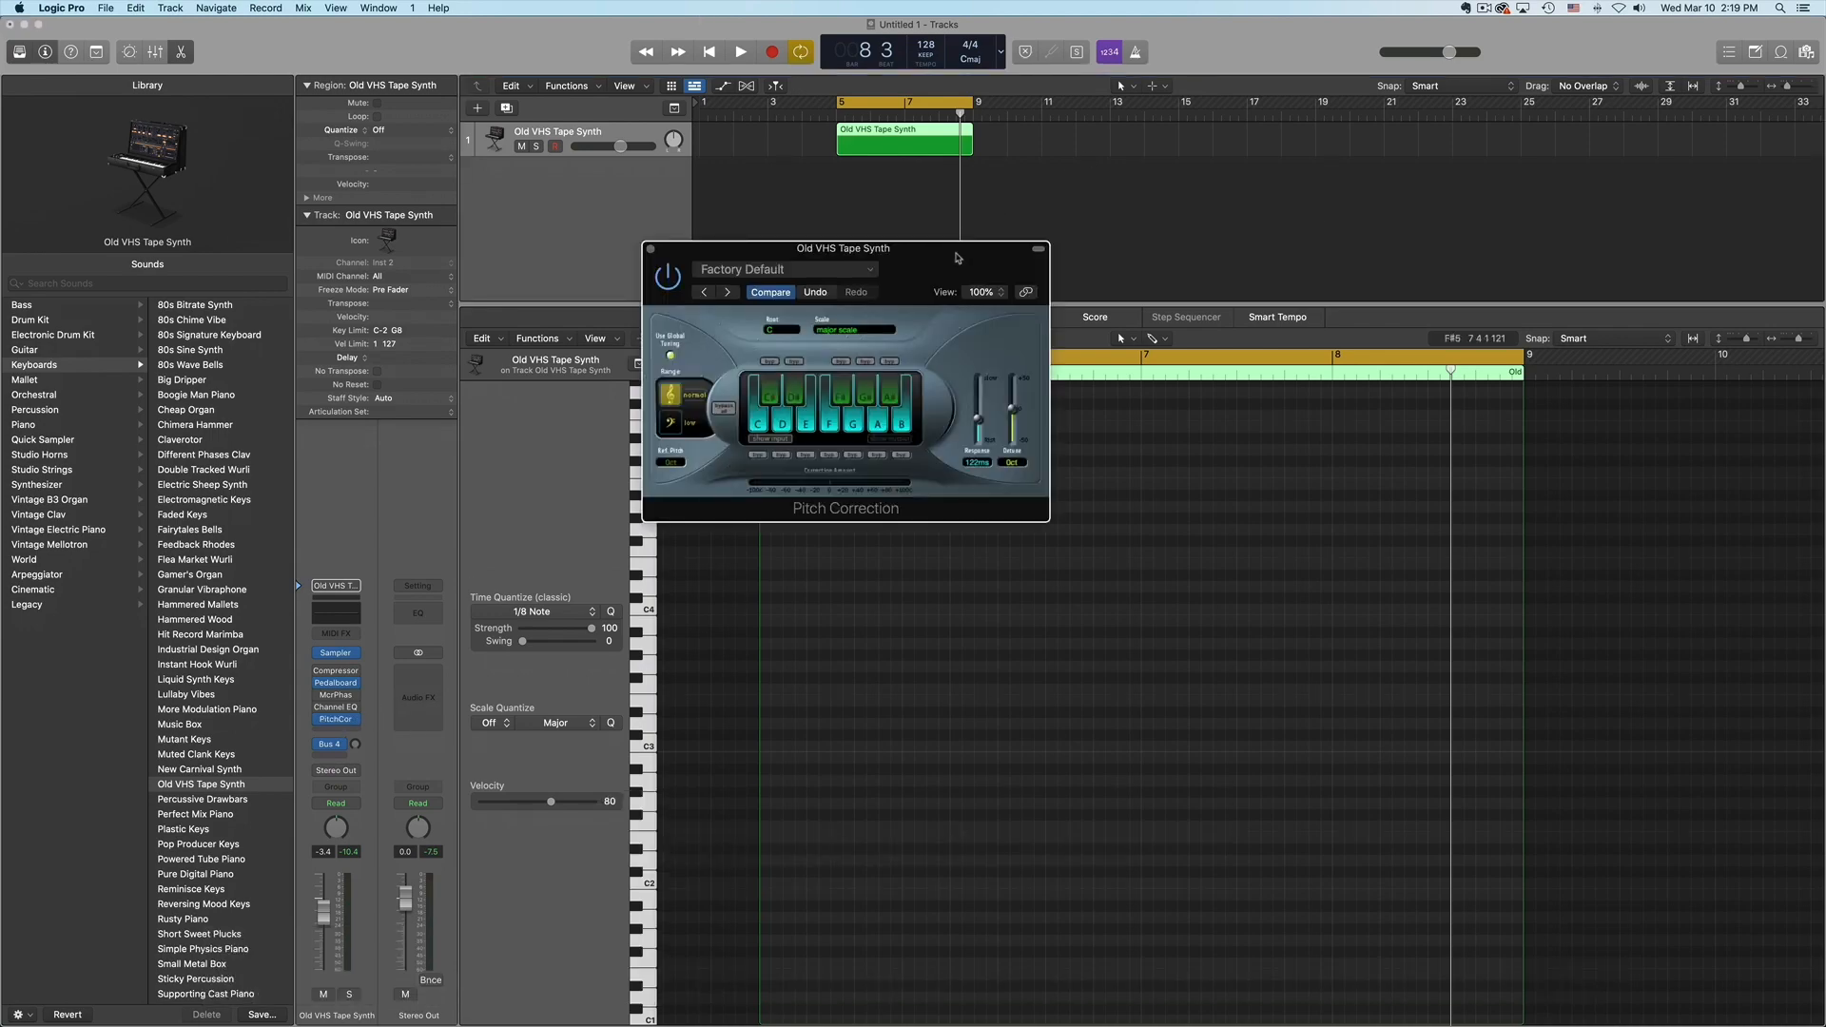
drag(957, 258, 1128, 371)
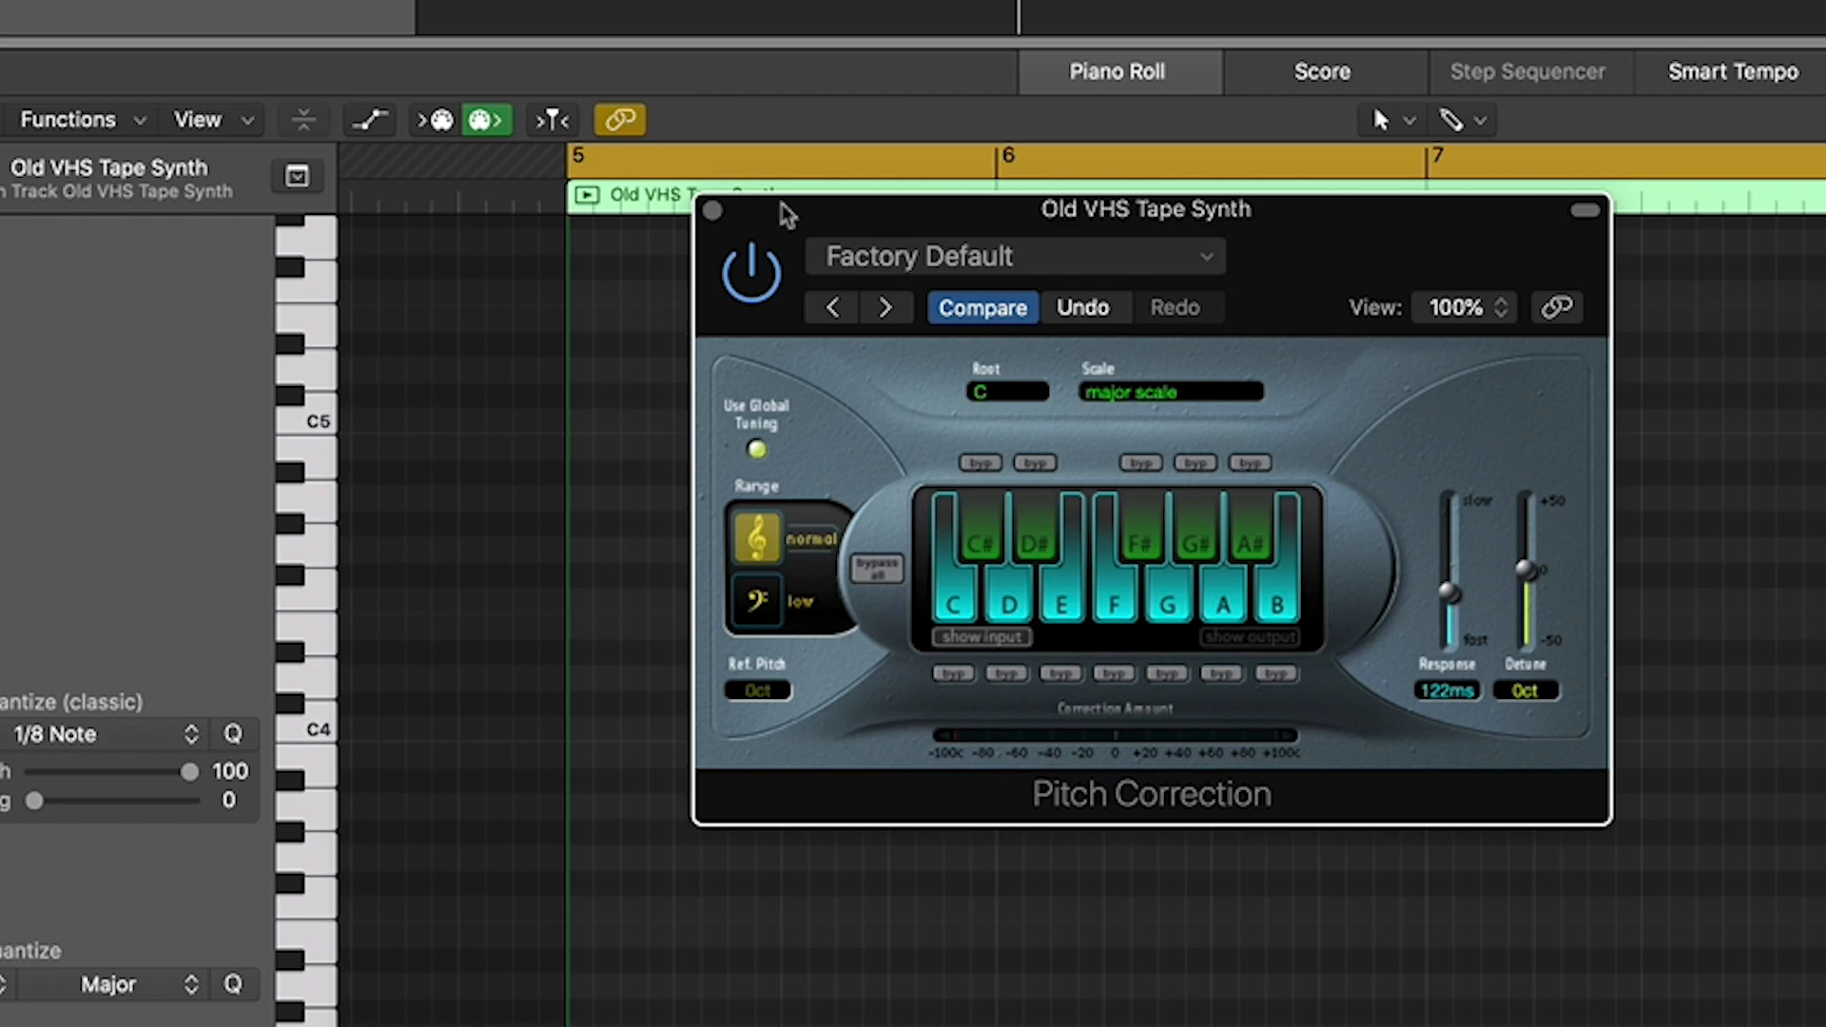
drag(808, 212, 819, 74)
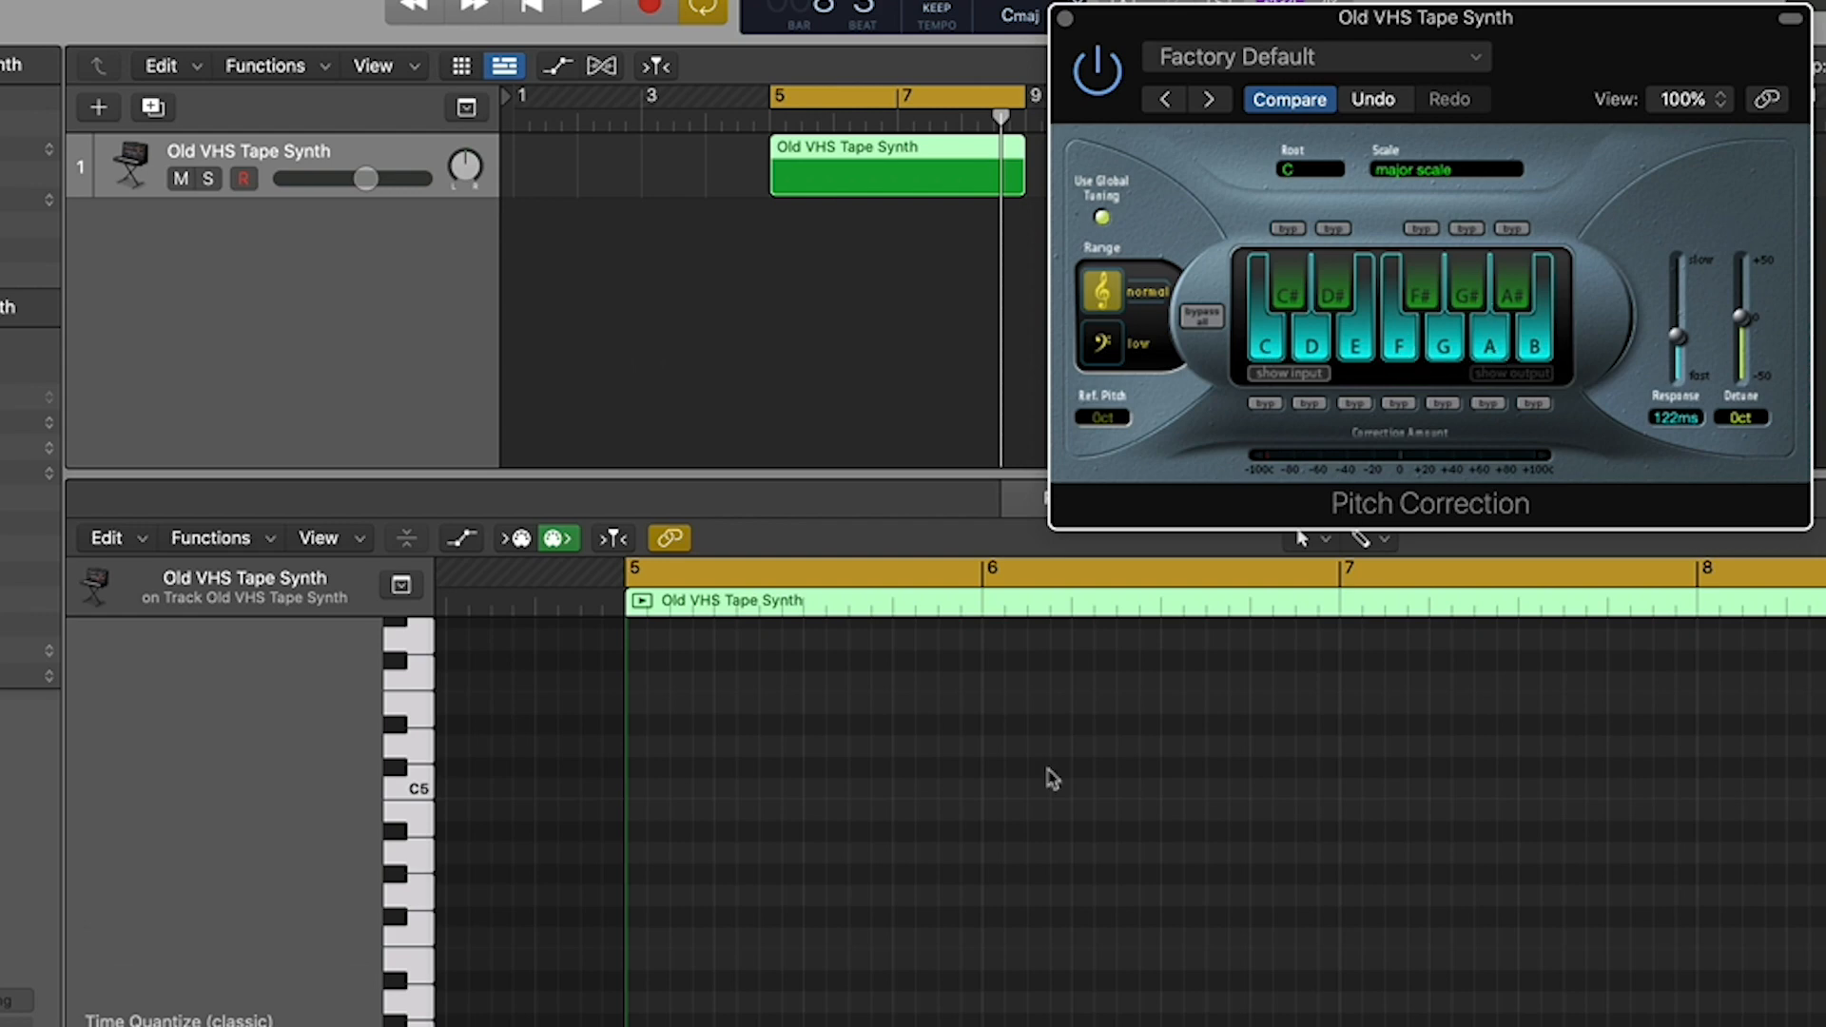
- Draw four one-bar bass notes, C3, G2, A2 and F2, in bars 5 to 8 of the synth region
scroll(1130, 809, right, 1)
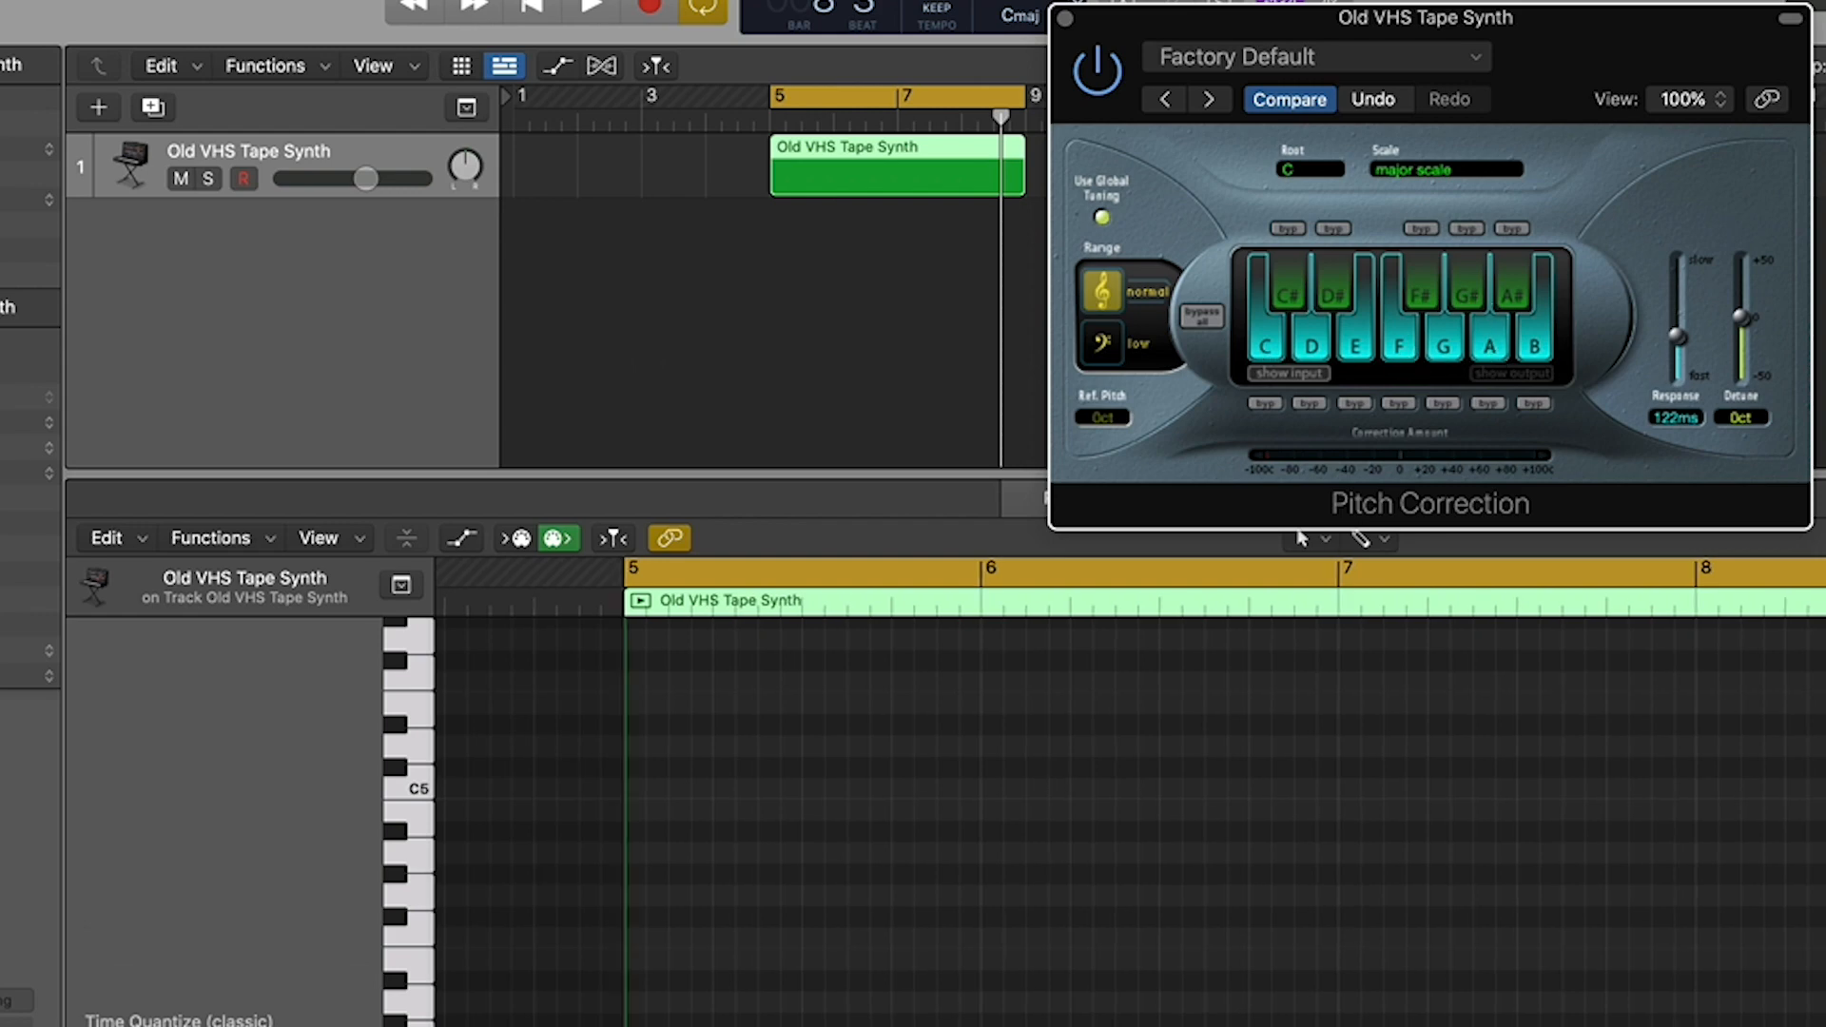
super+click(639, 618)
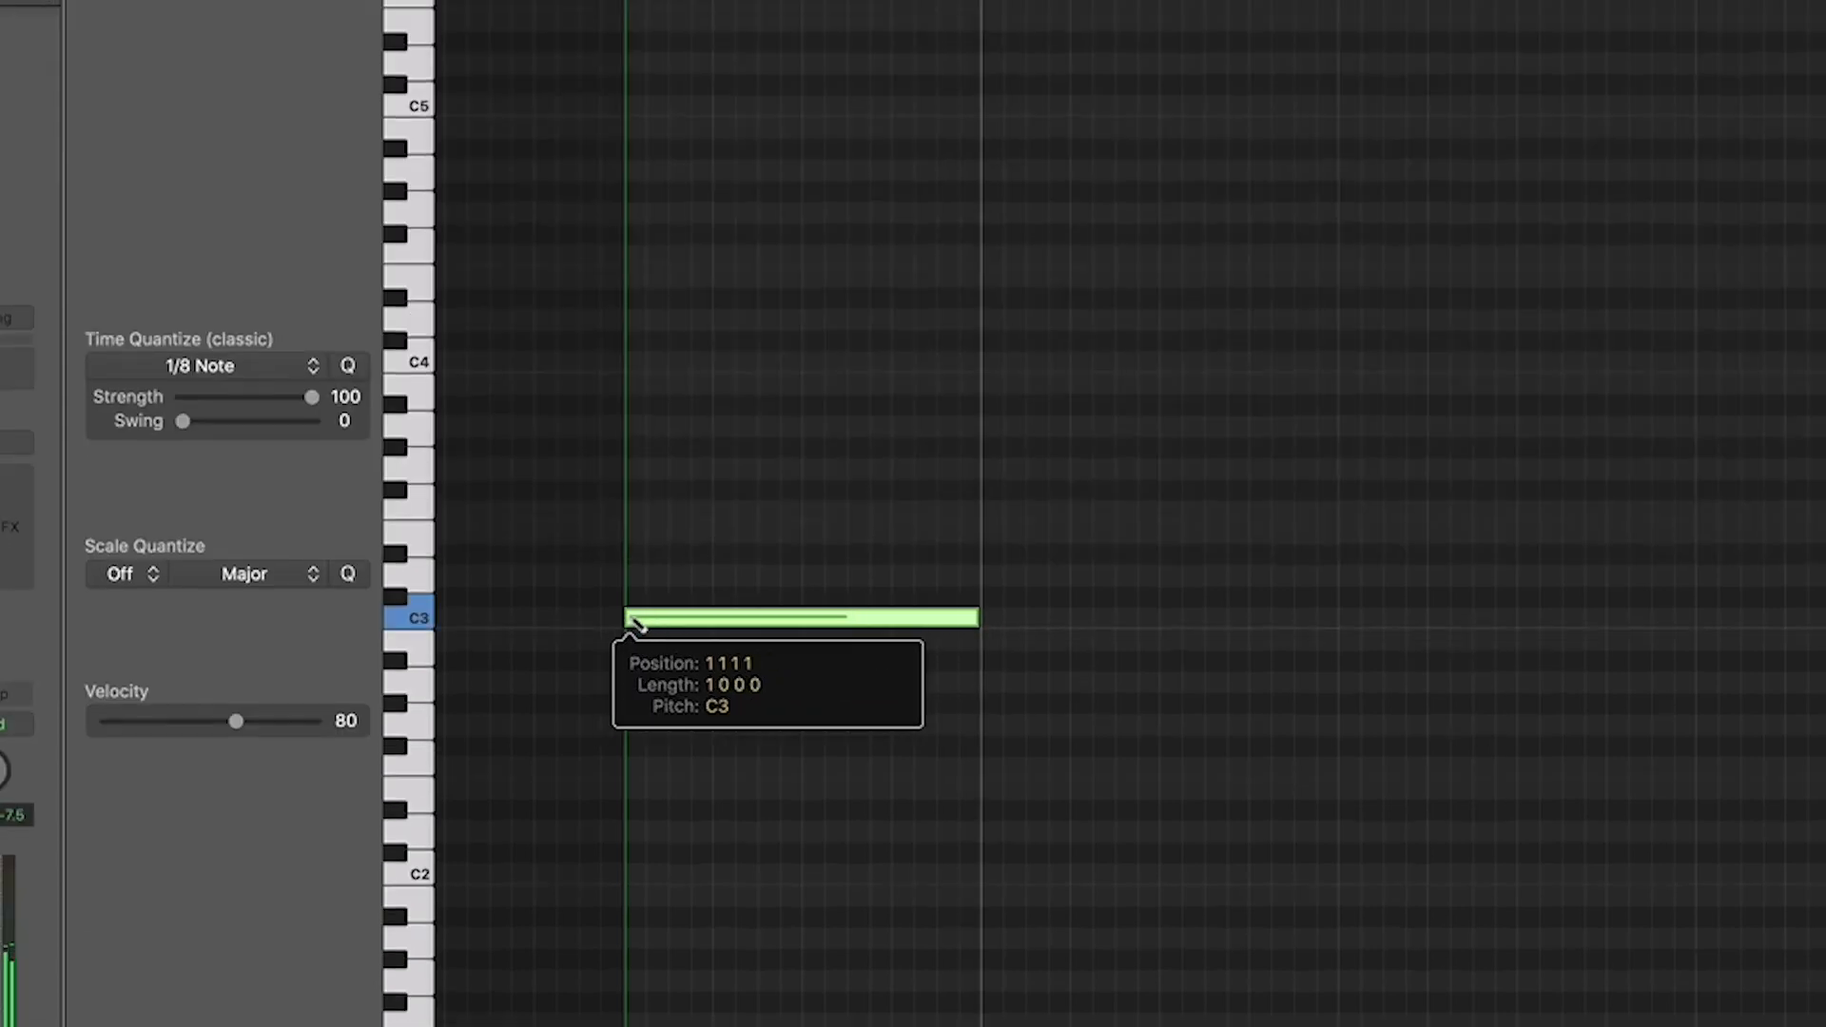
scroll(799, 657, down, 4)
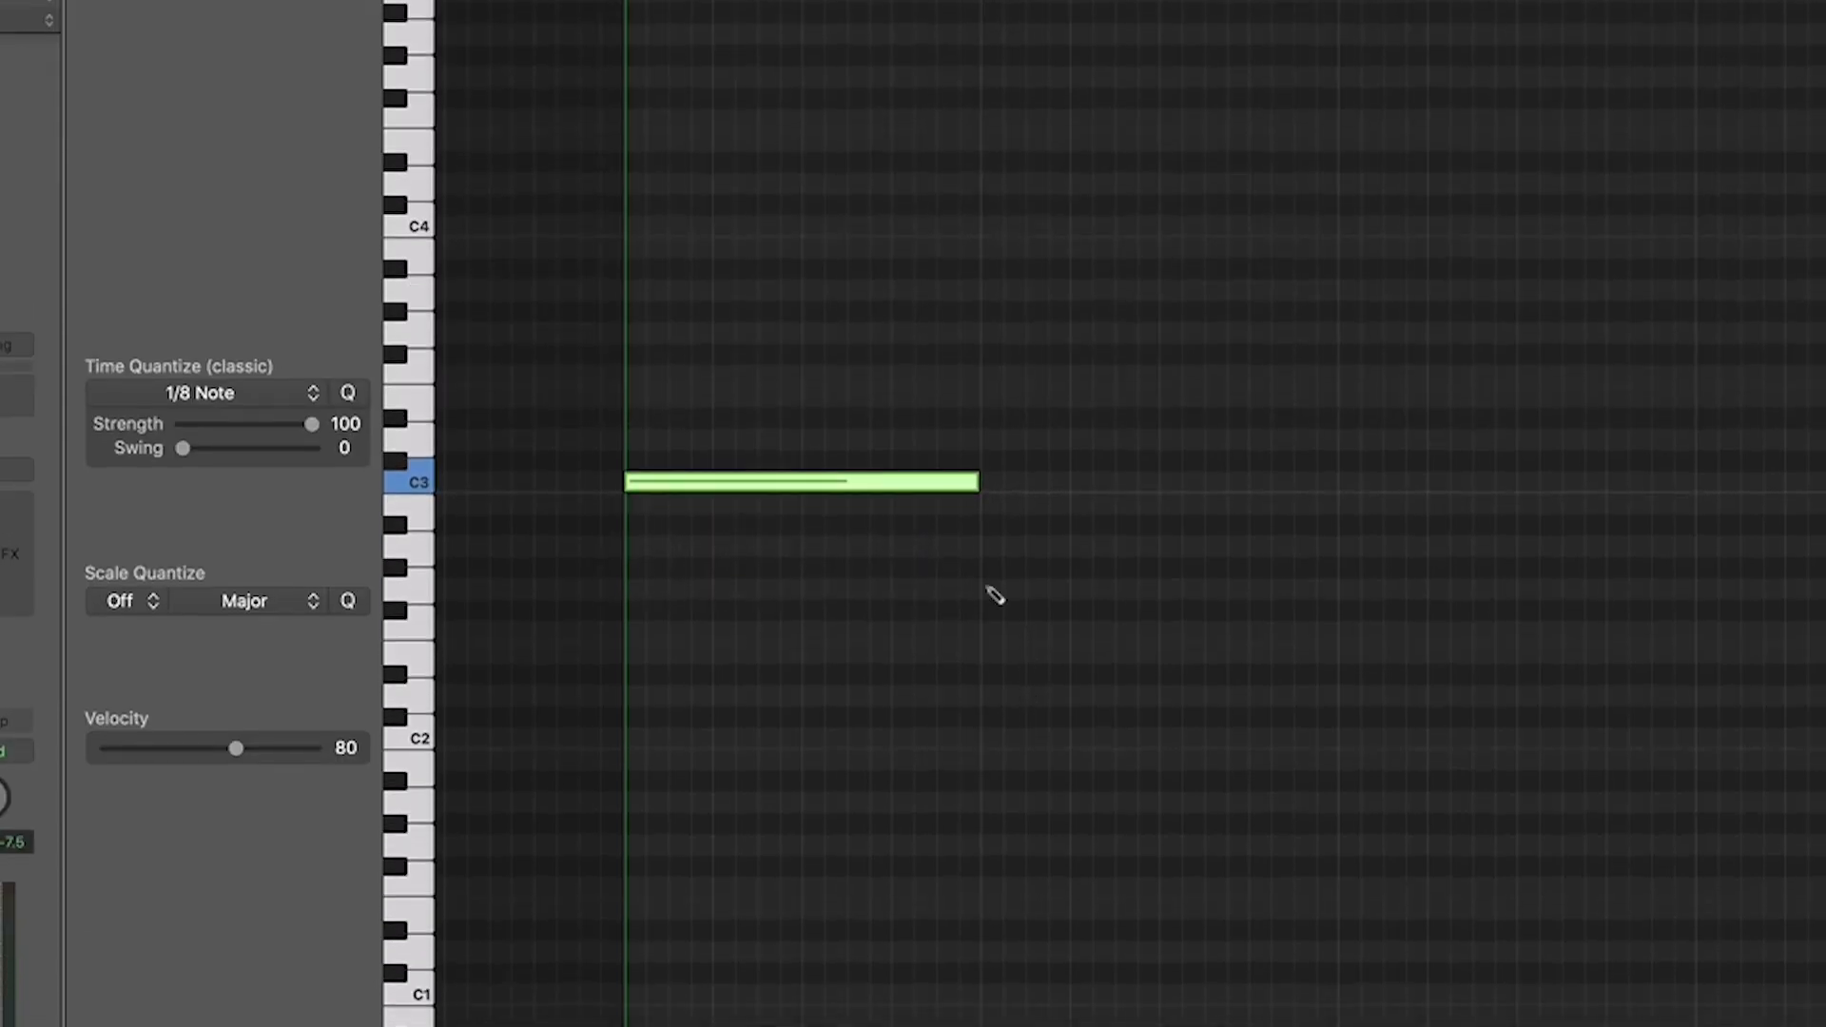
super+click(990, 563)
super+click(1343, 530)
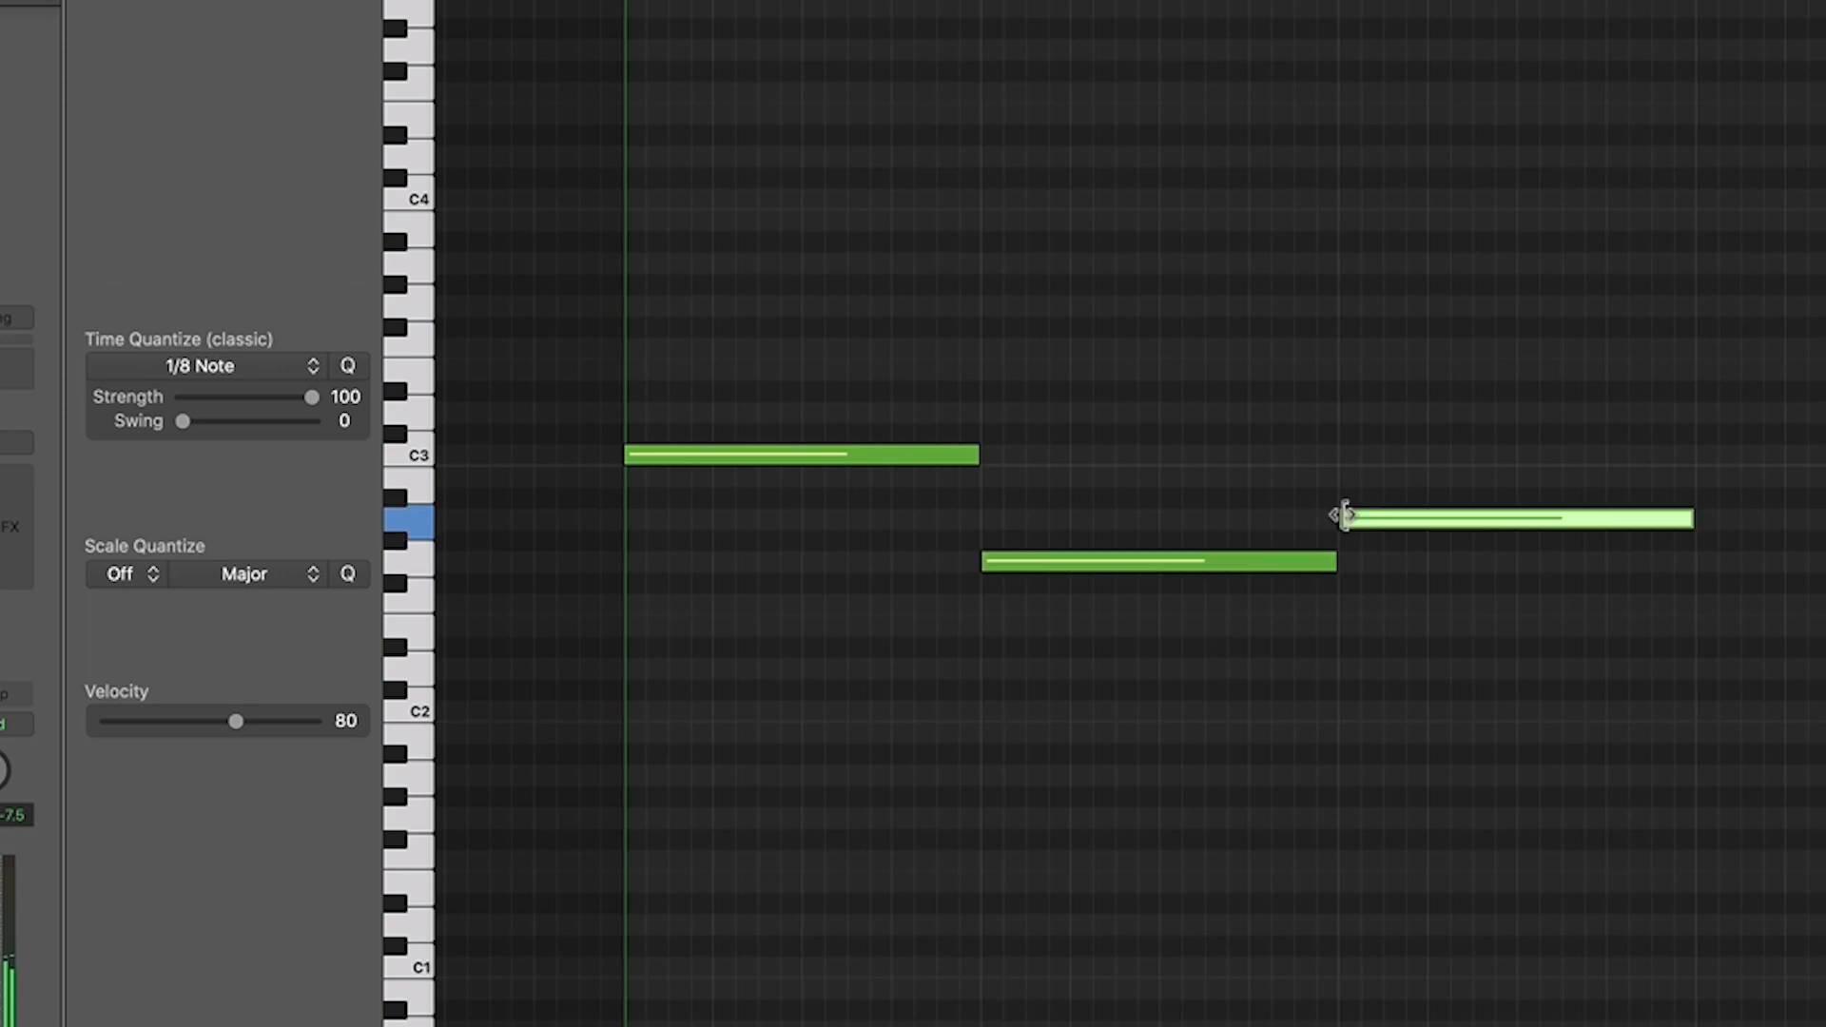
super+click(1701, 605)
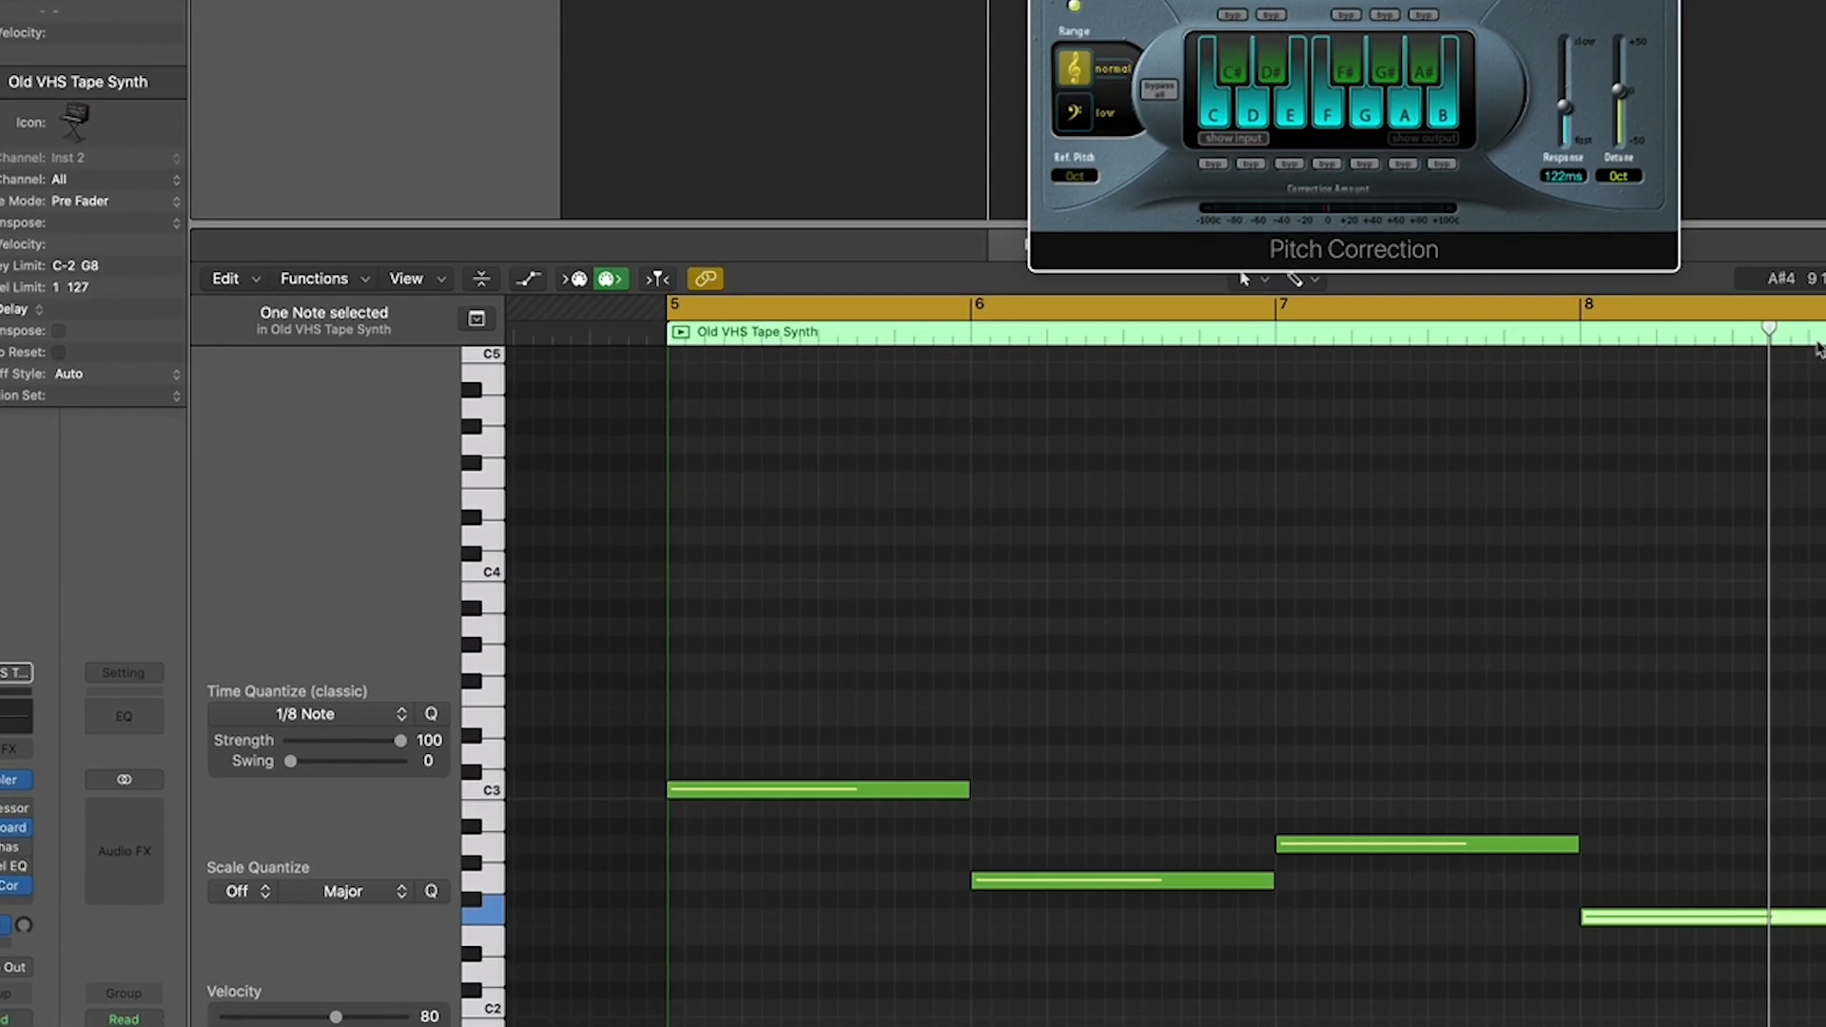
- Duplicate all four bass notes one octave higher, so that the copy of the first note sits on C4
drag(1681, 754, 816, 995)
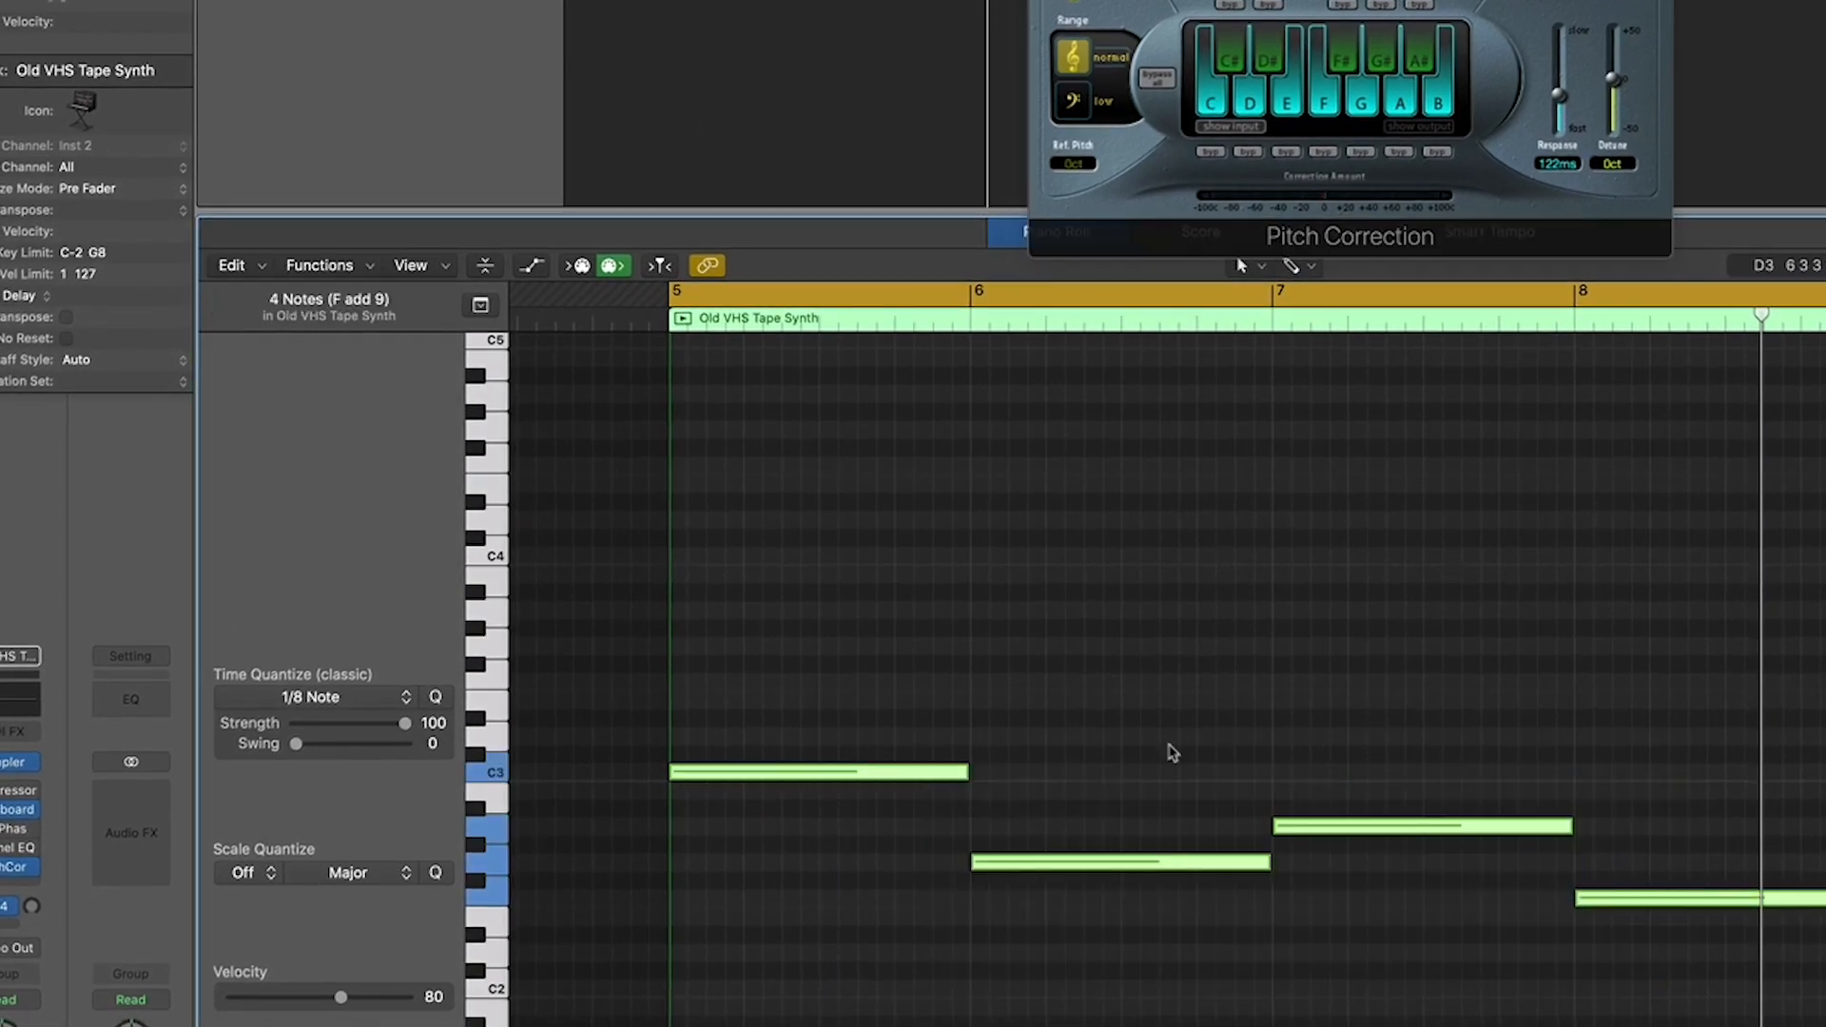
scroll(1046, 729, up, 1)
scroll(1047, 729, up, 5)
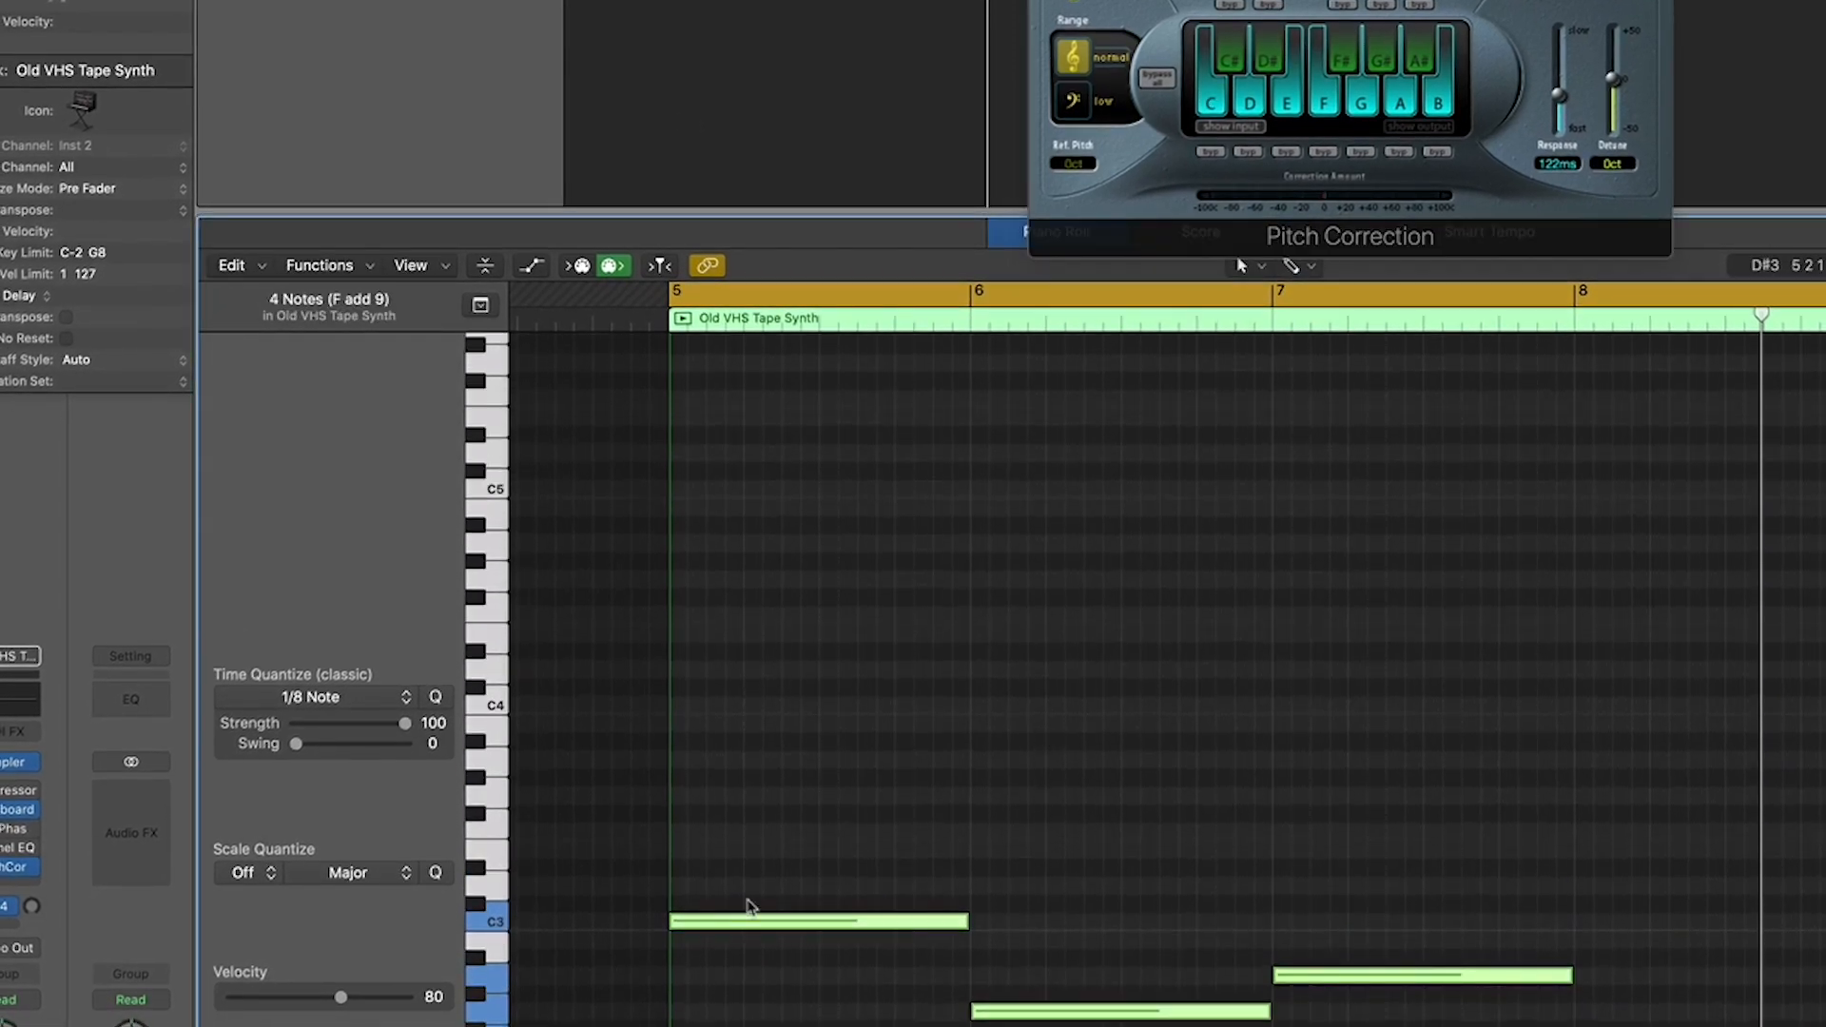
click(747, 927)
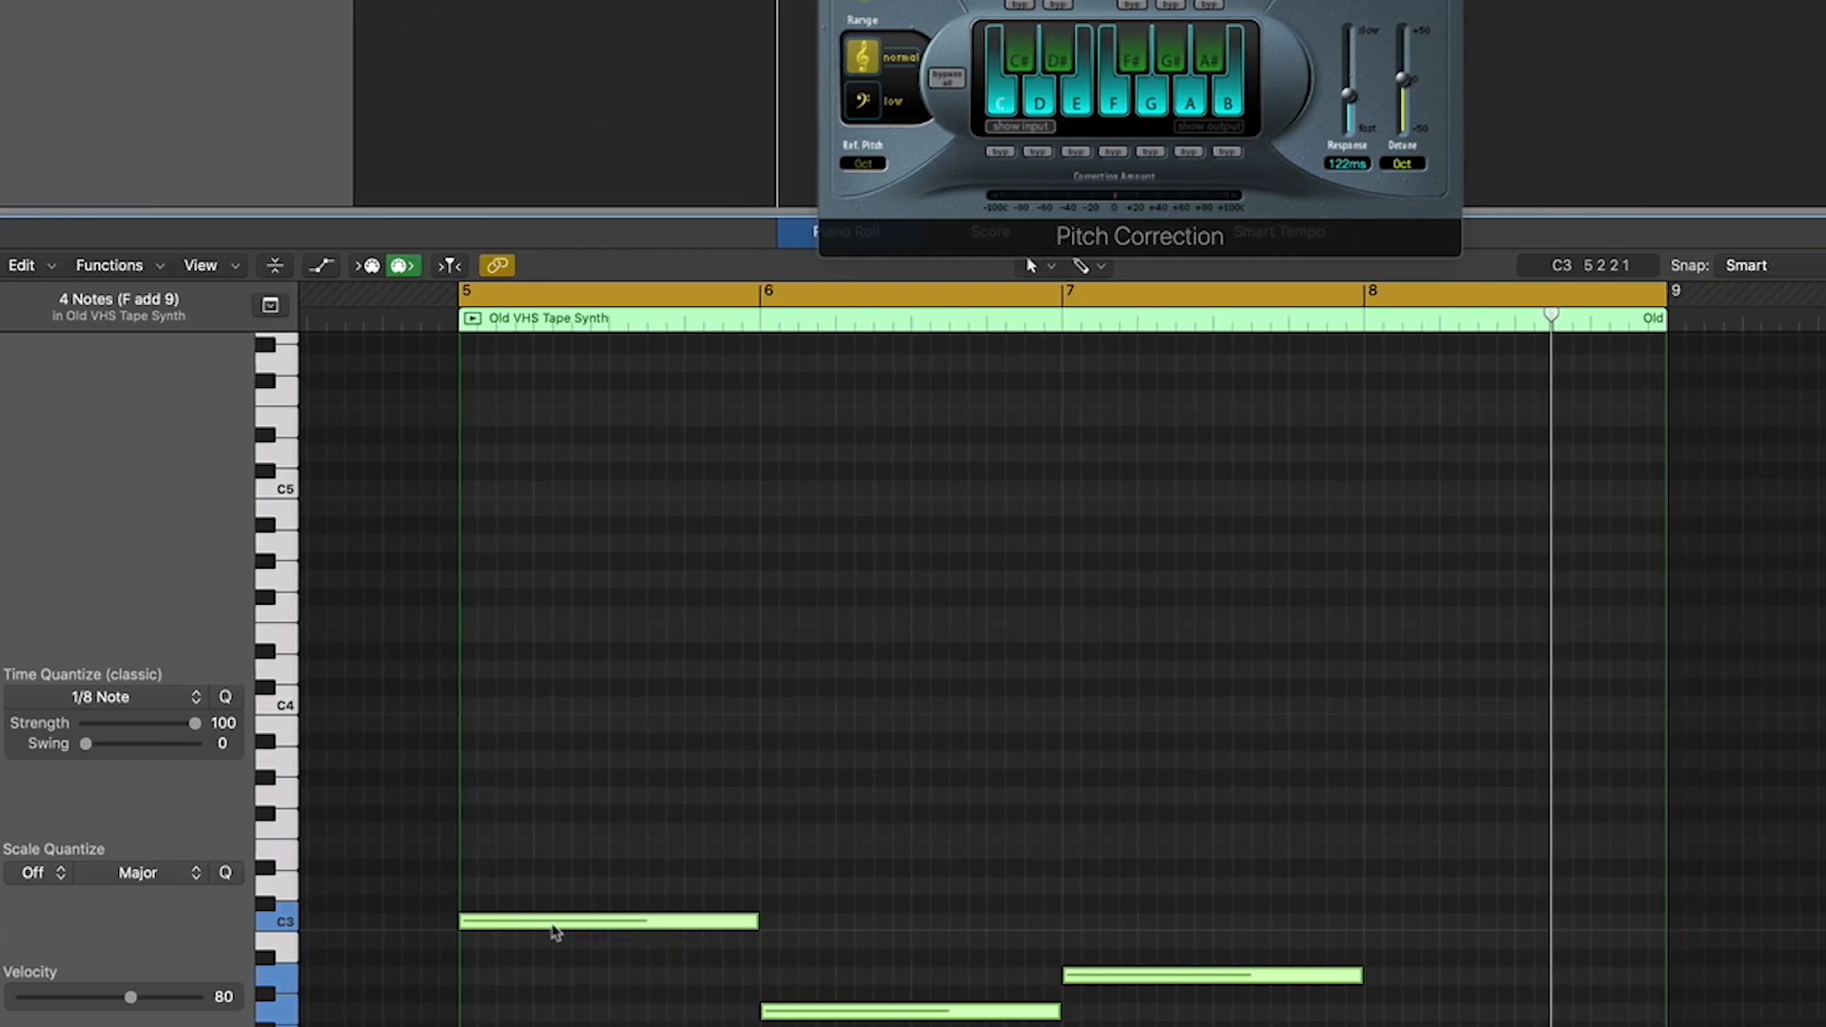
drag(554, 930, 557, 721)
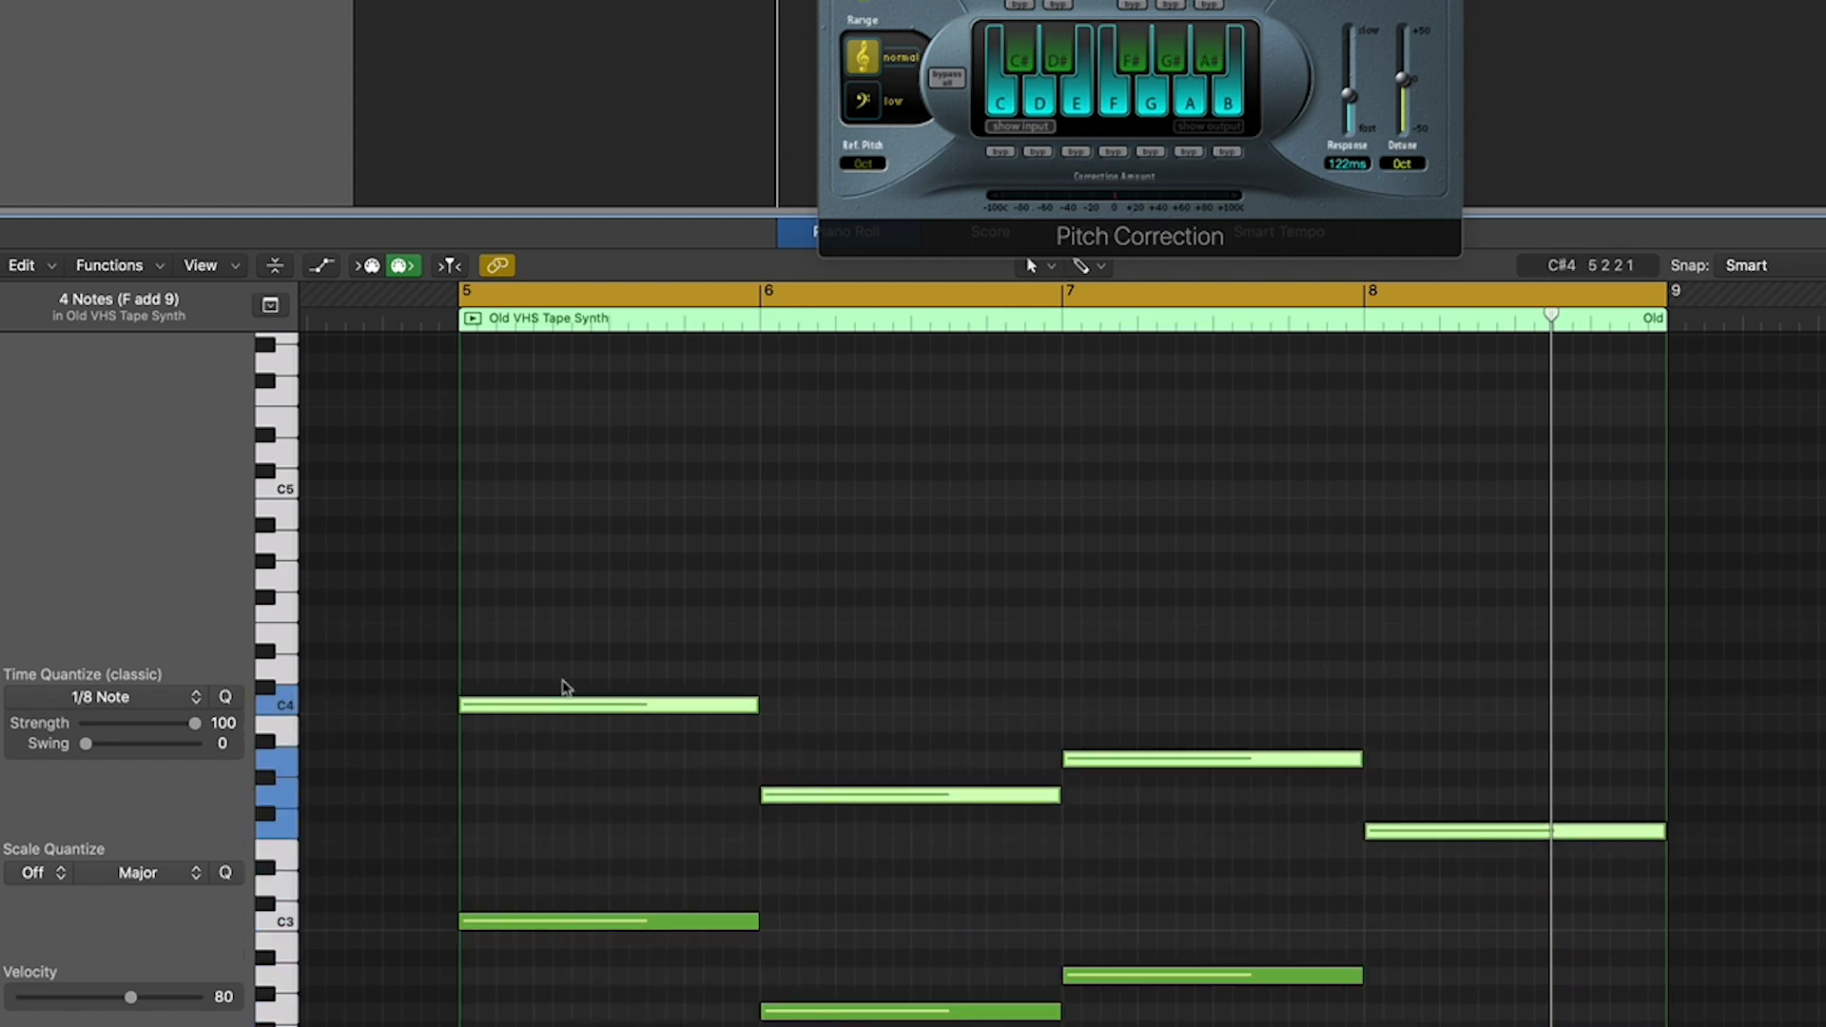
- Duplicate the four octave notes seven semitones higher to add the fifths, starting on G4 in bar 5
scroll(571, 723, up, 2)
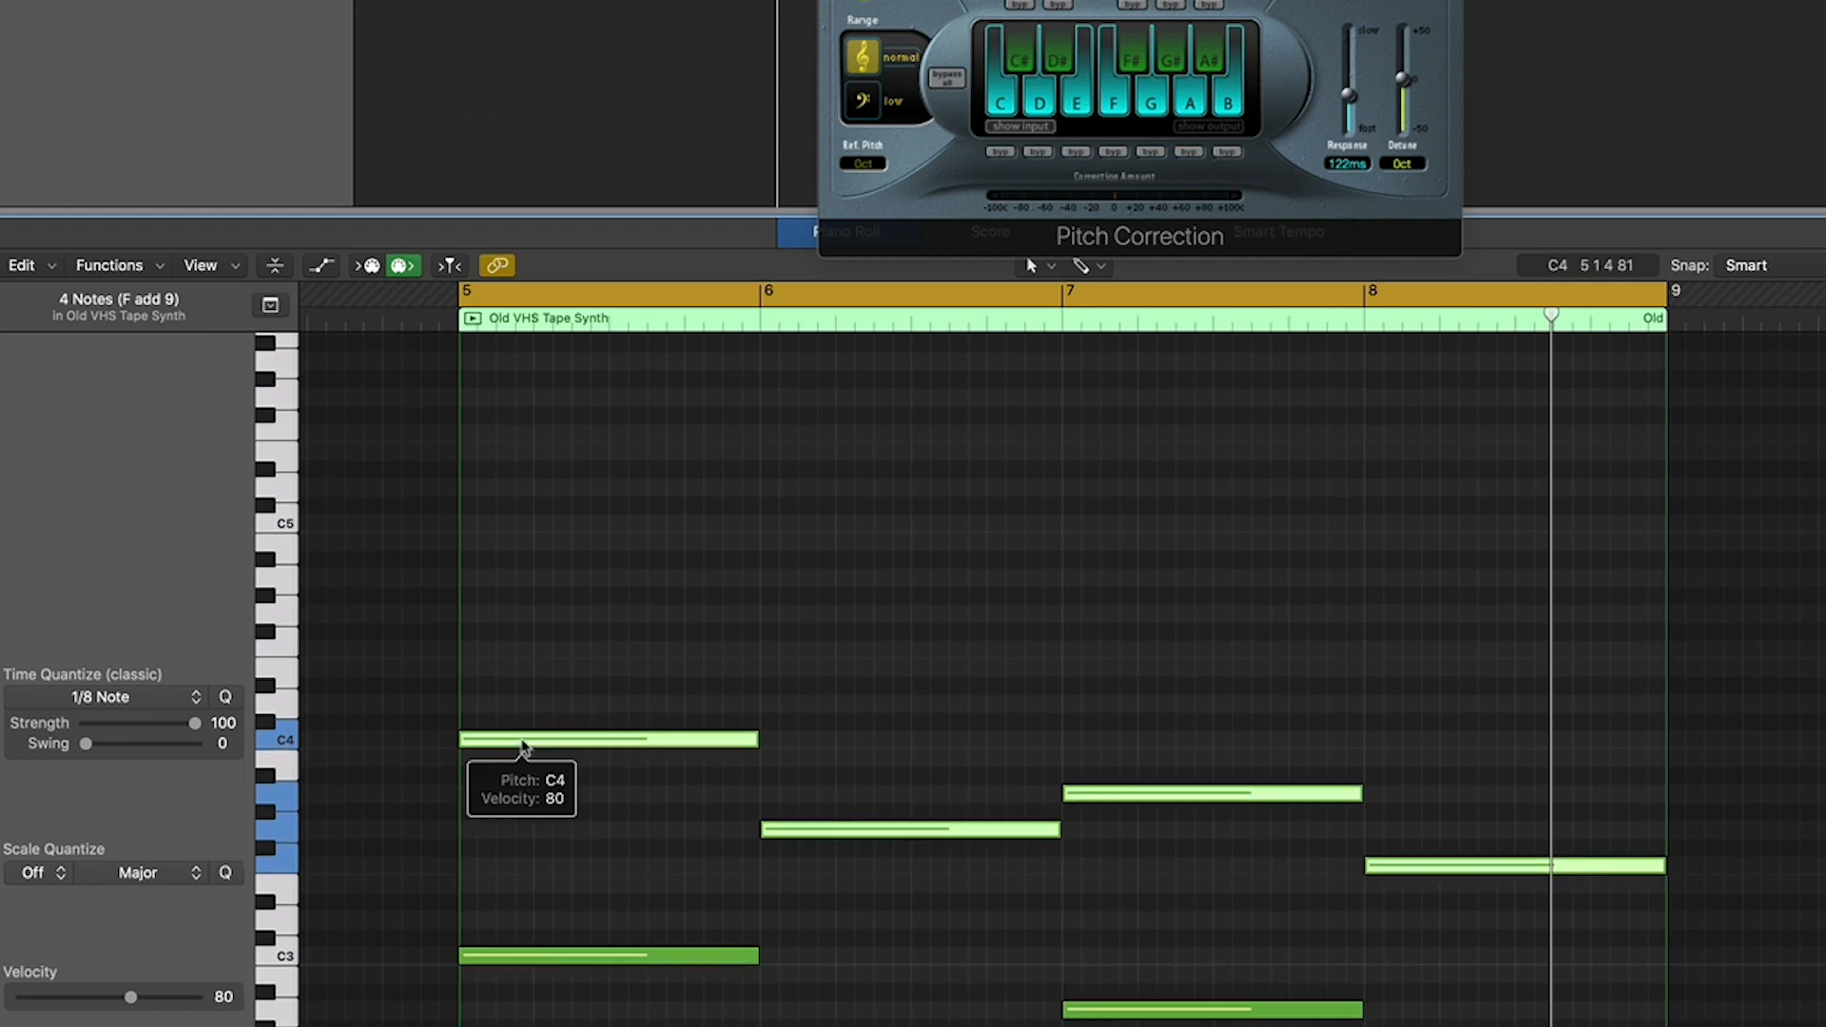
drag(524, 747, 518, 622)
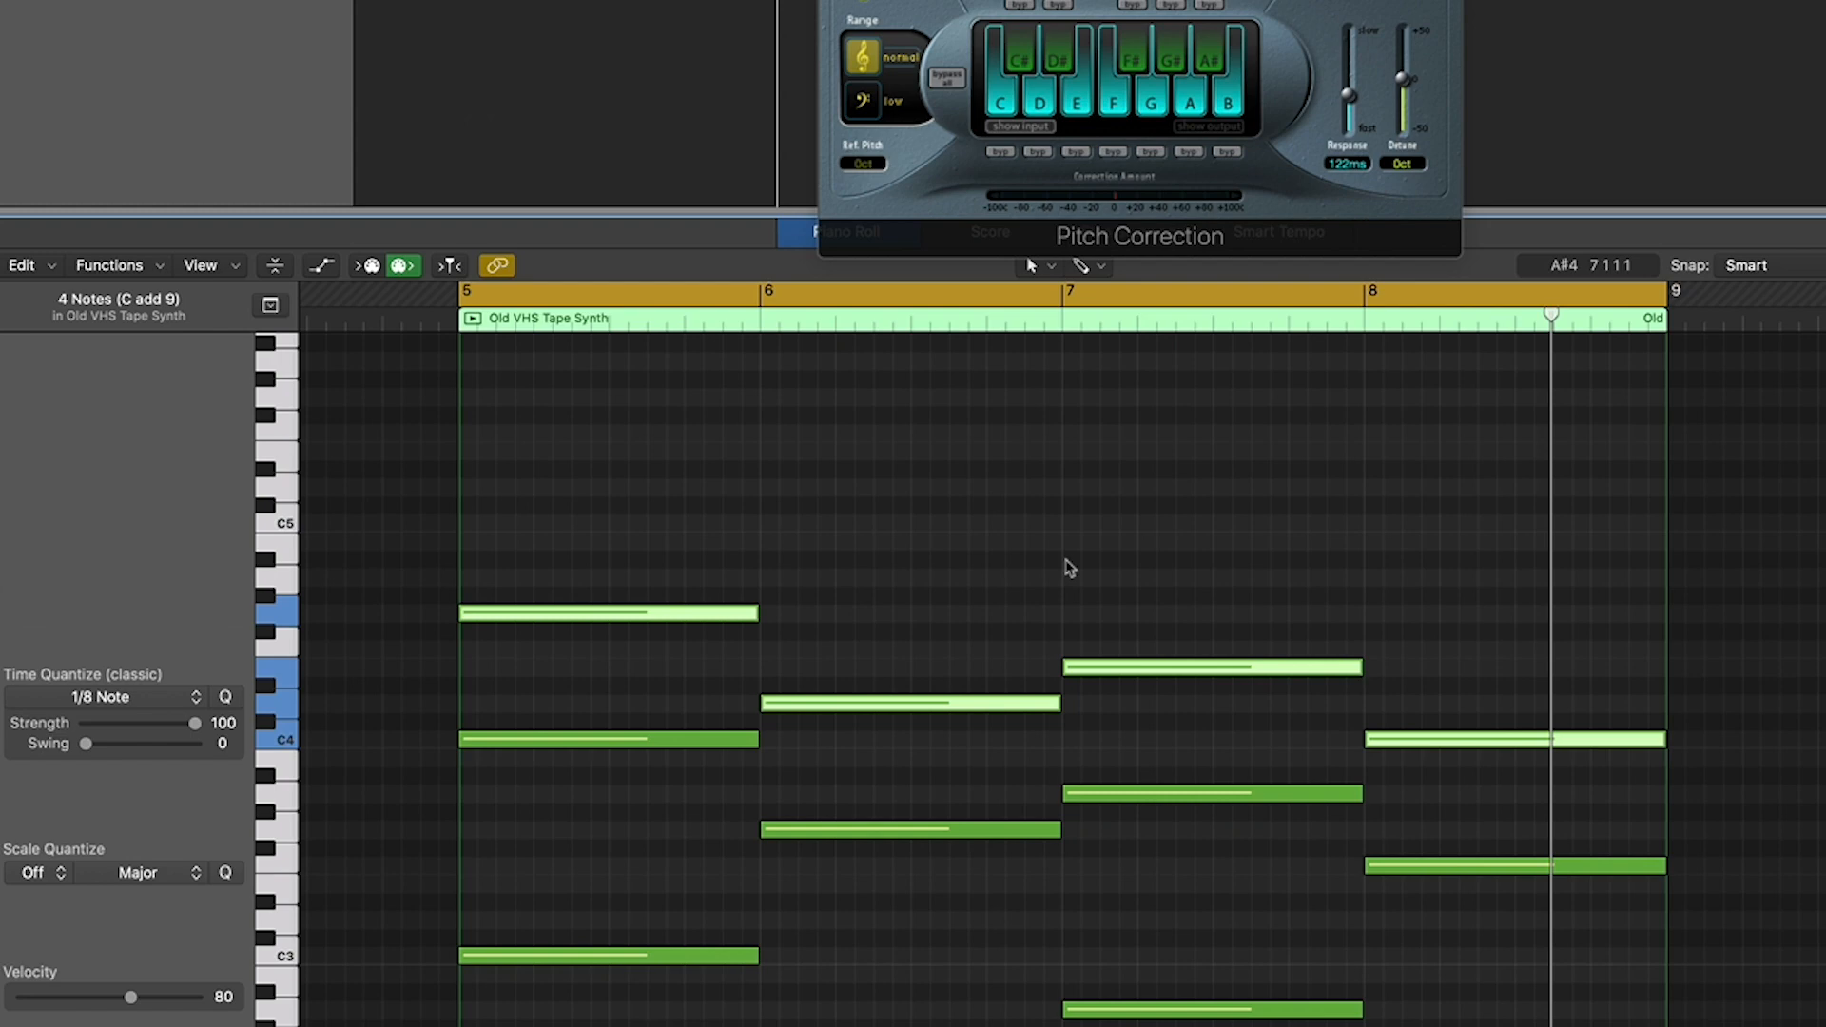
scroll(1070, 568, down, 1)
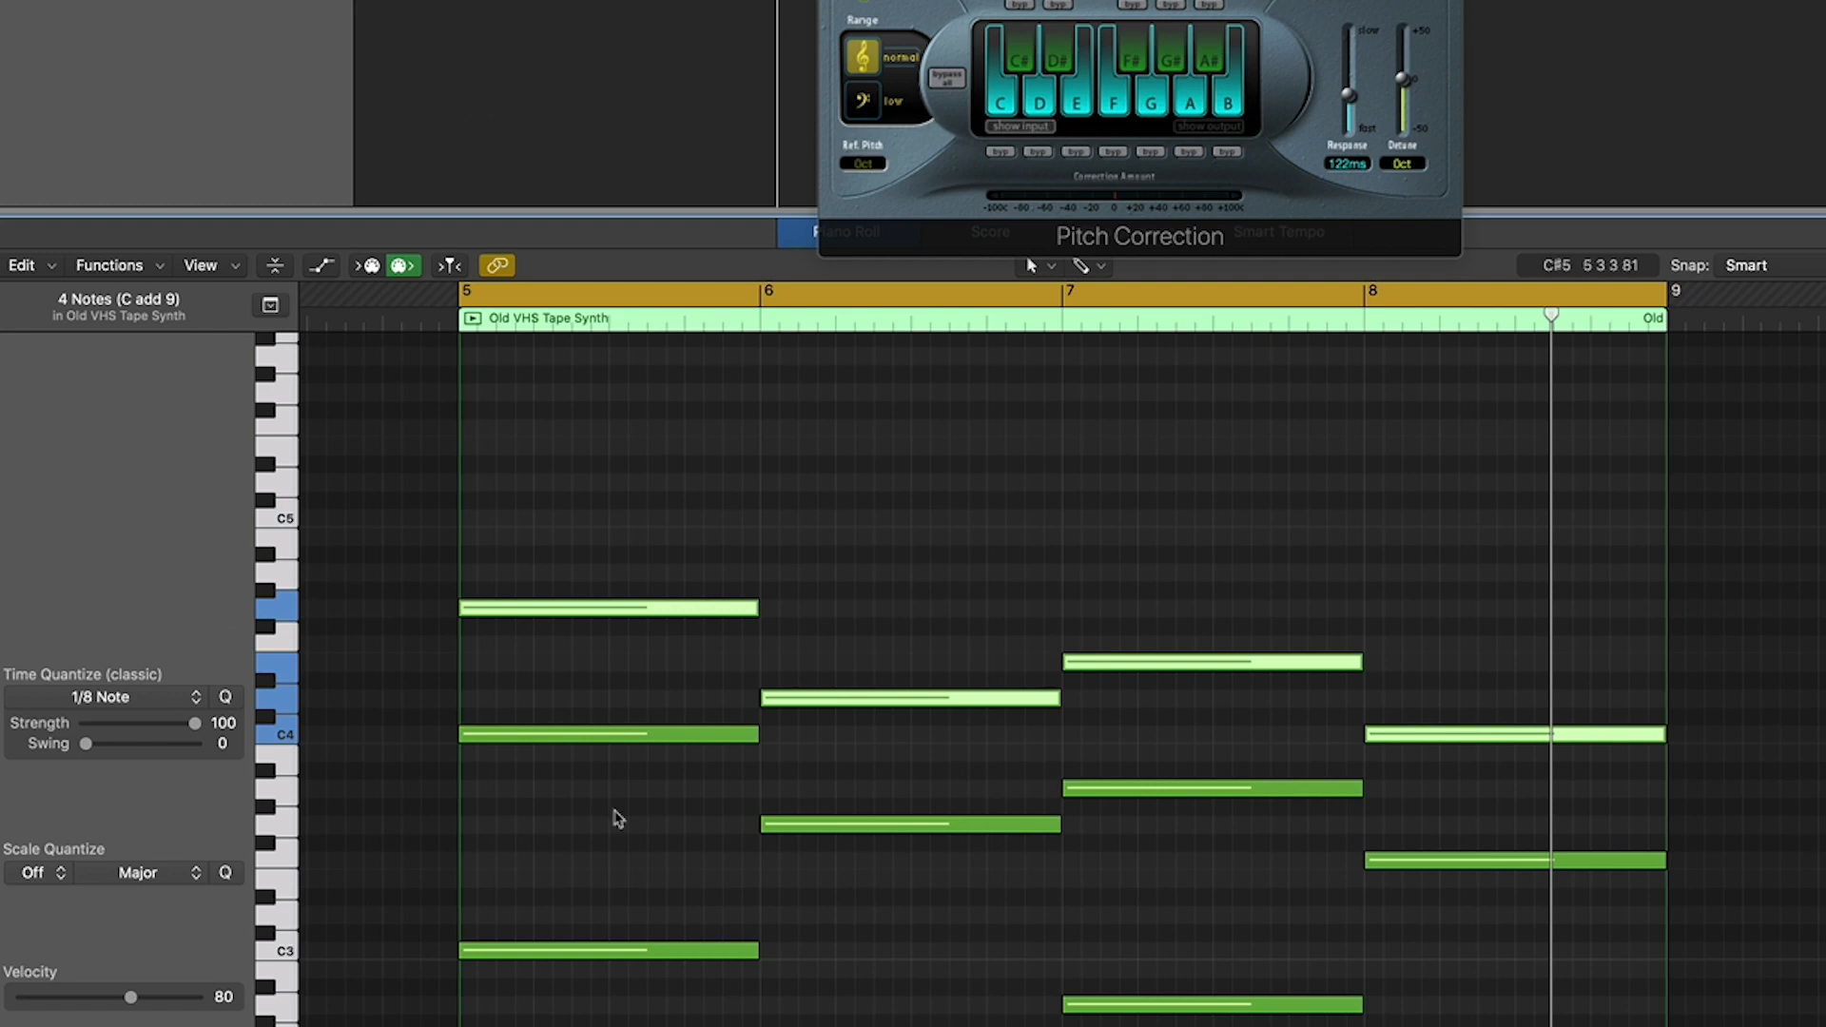
- Duplicate the four top notes three semitones lower to add the chords' middle notes, starting on E4 in bar 5
drag(612, 502, 632, 761)
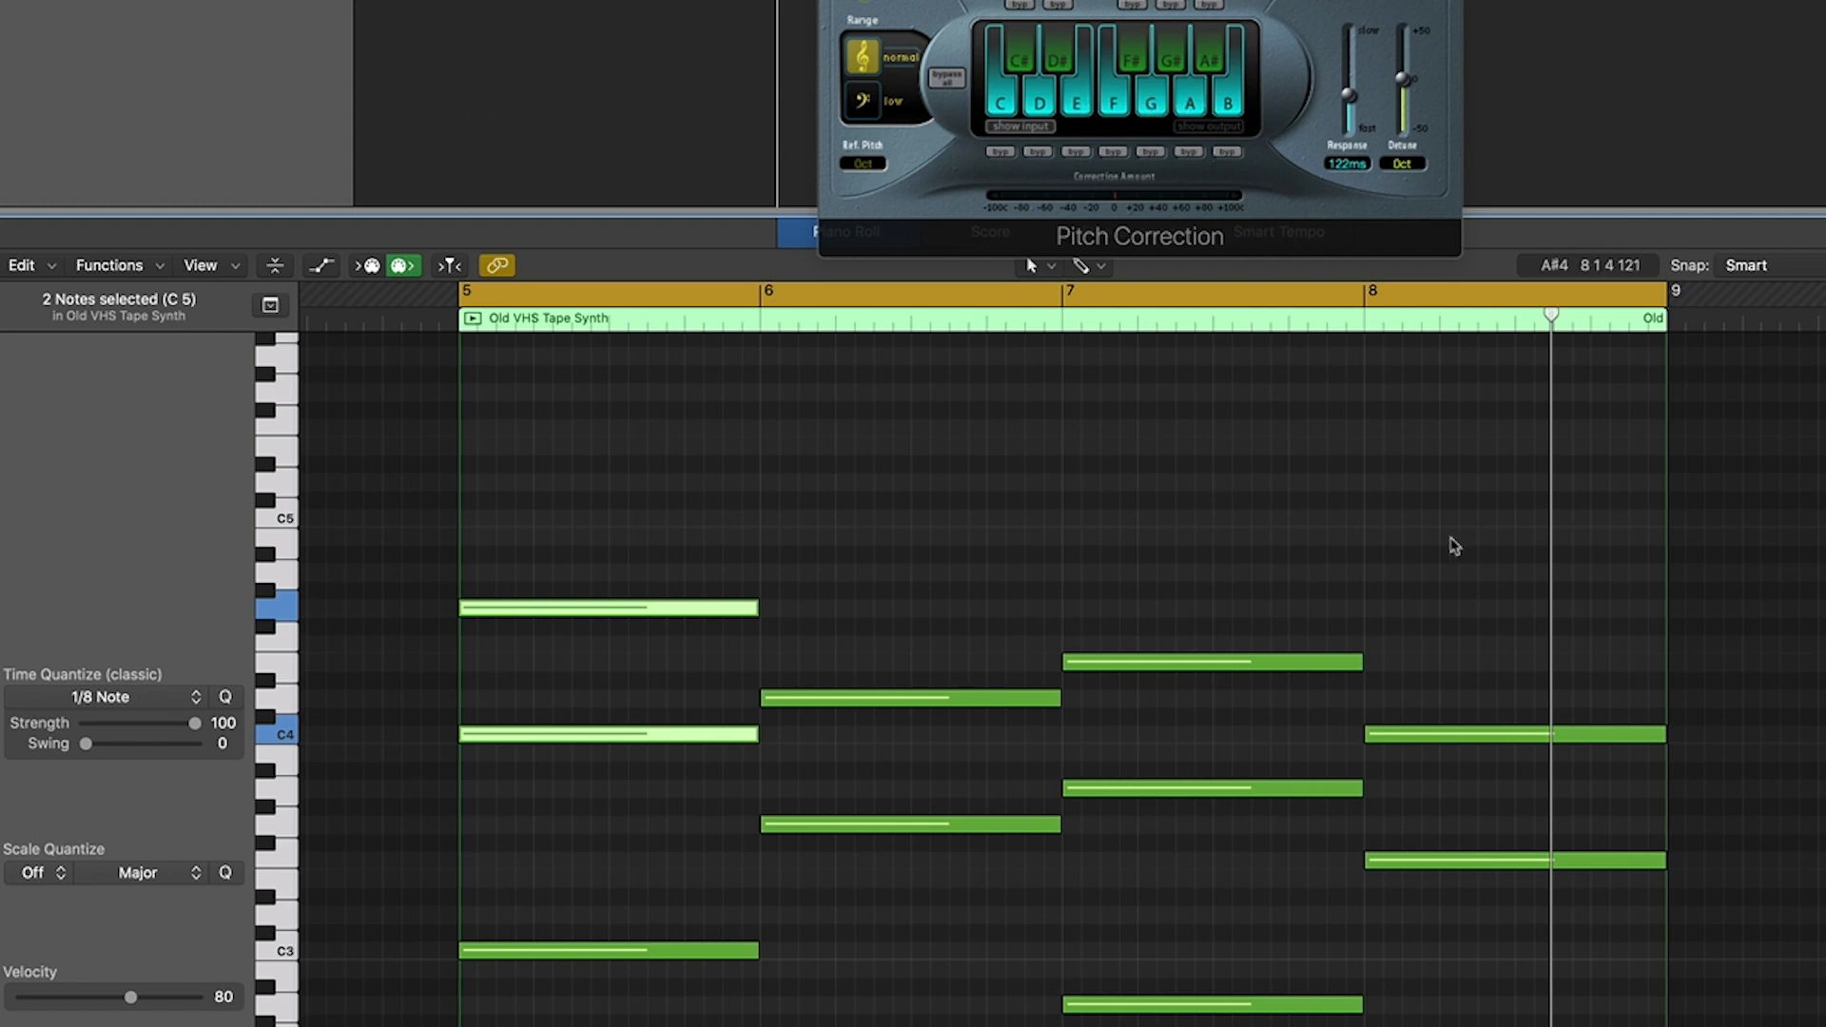
drag(1478, 497, 614, 734)
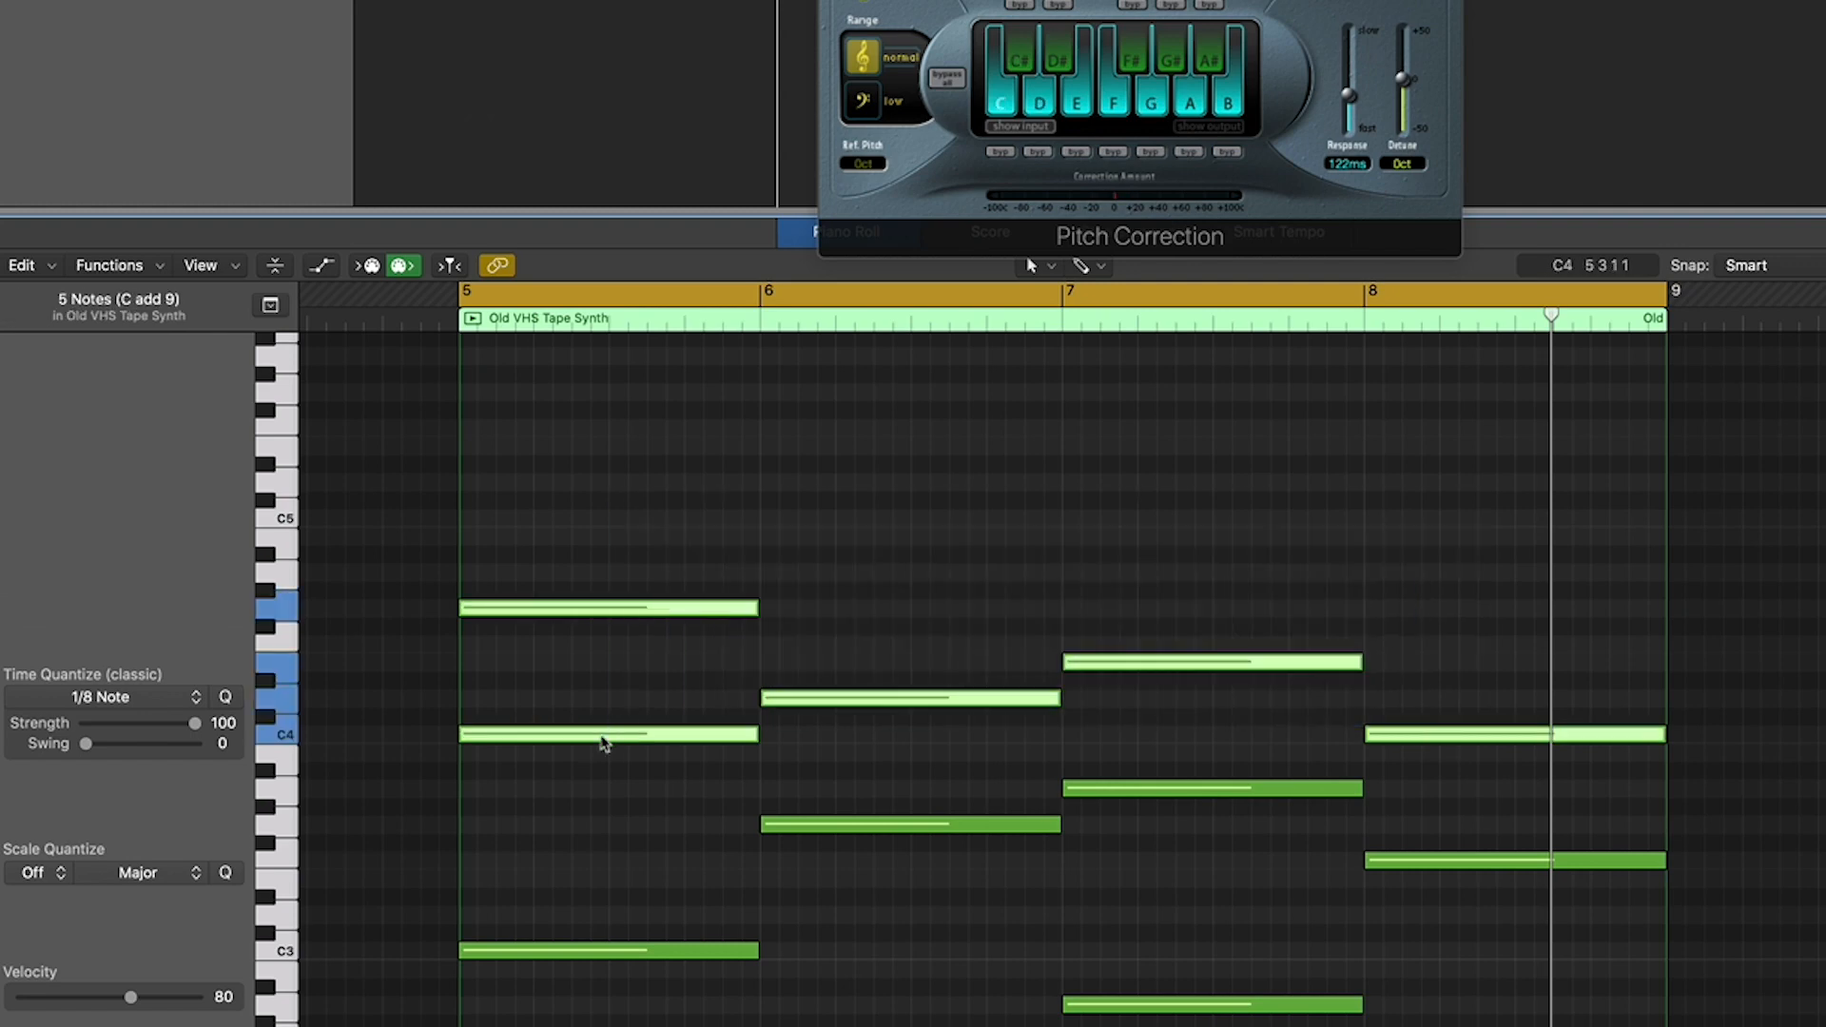
drag(644, 609, 642, 663)
click(942, 573)
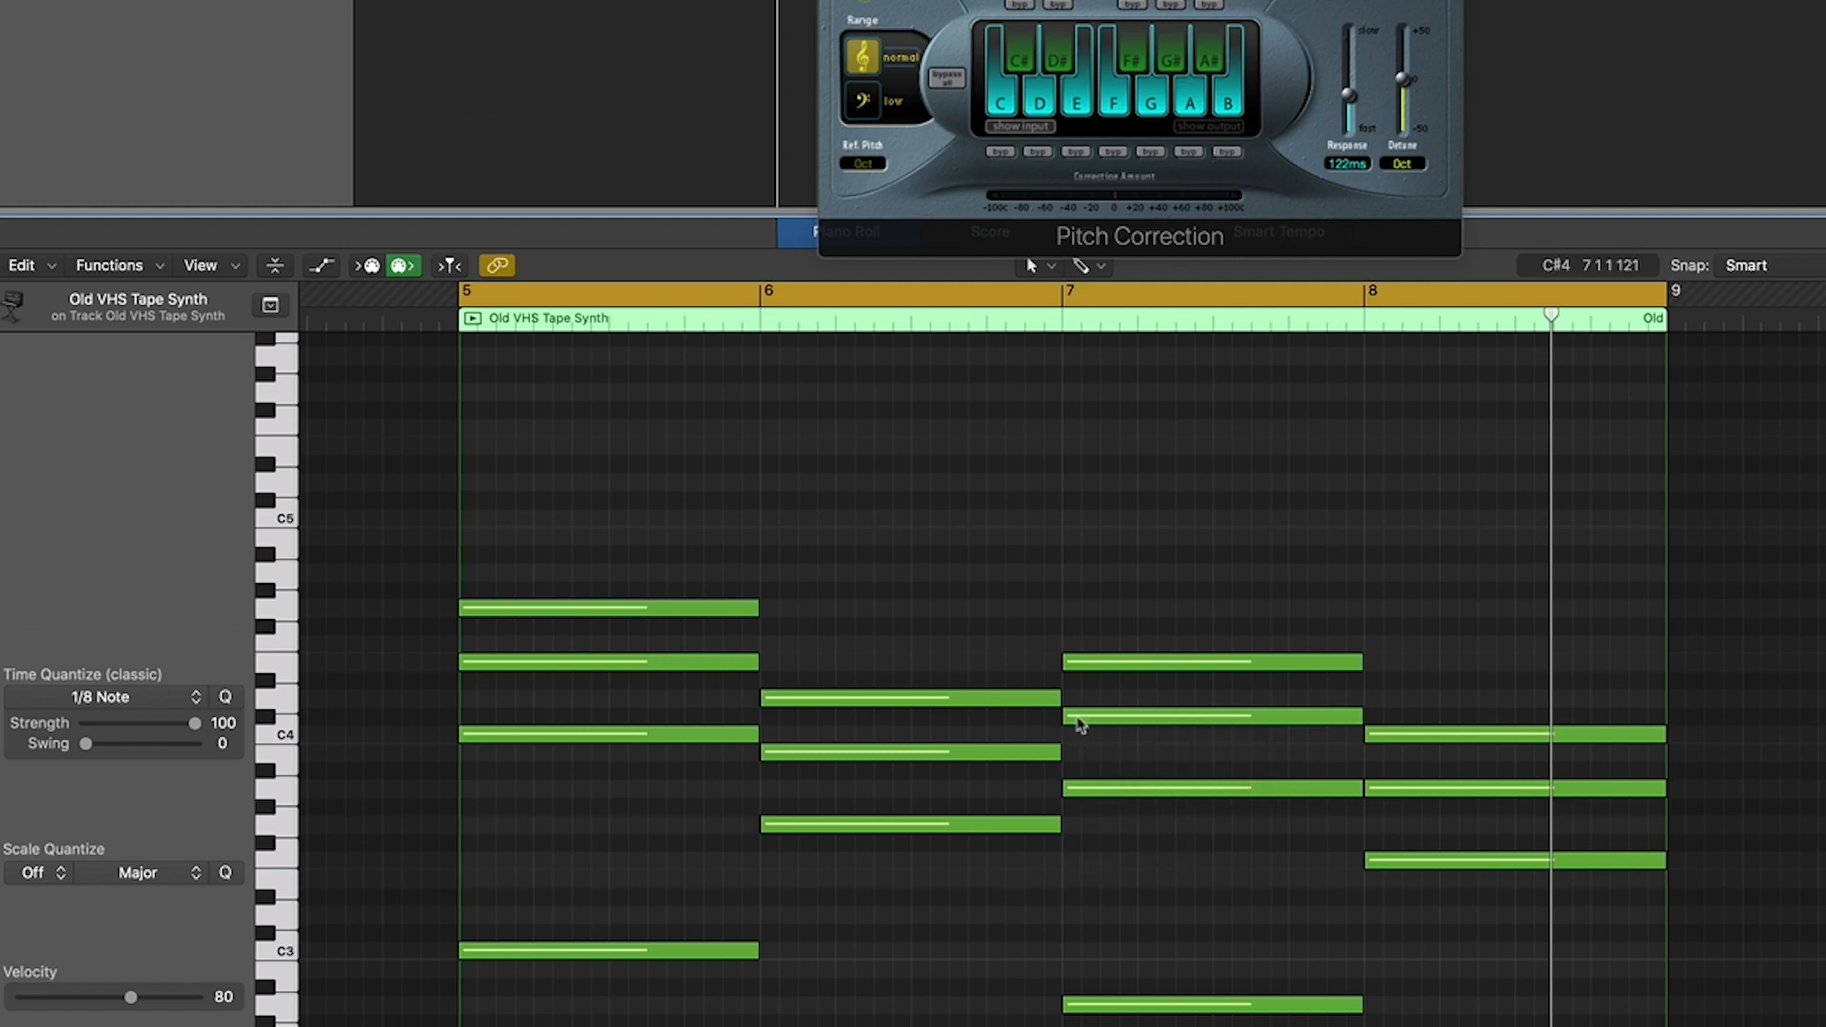
- Lower the C#4 note of the bar 7 chord by one semitone to C4
click(1132, 719)
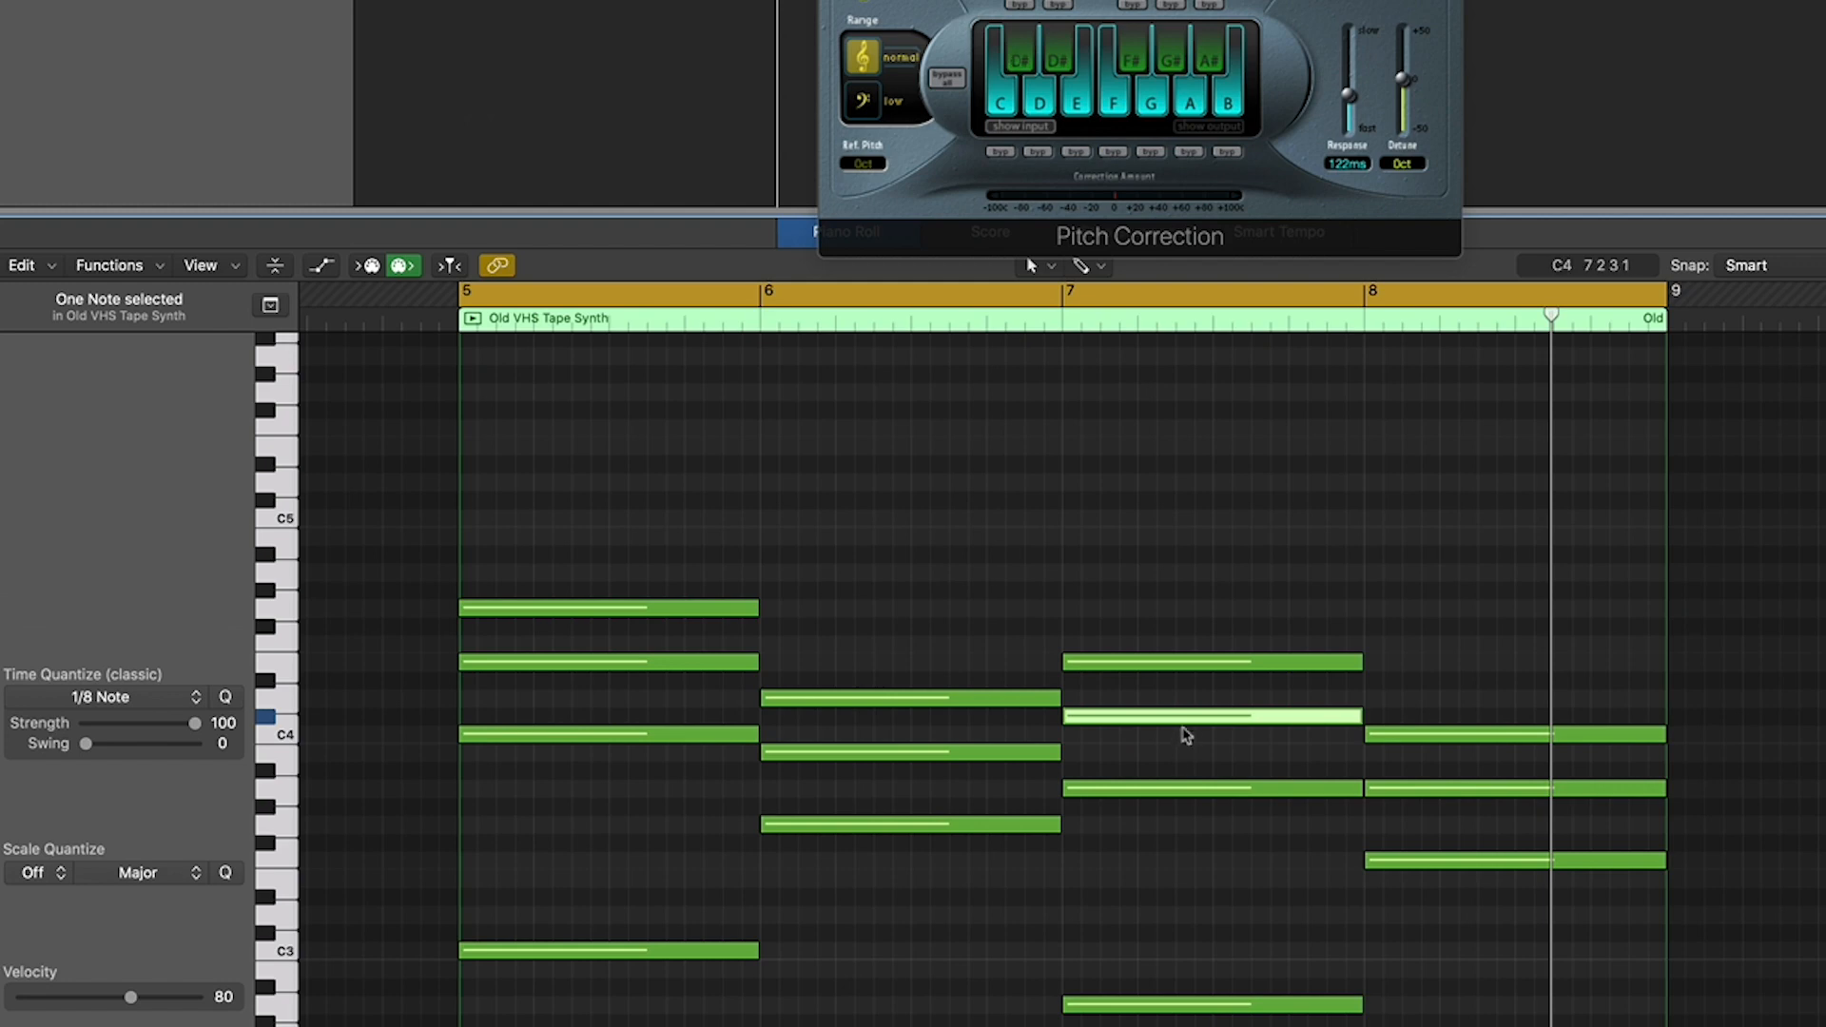
key(alt+Down)
click(1448, 597)
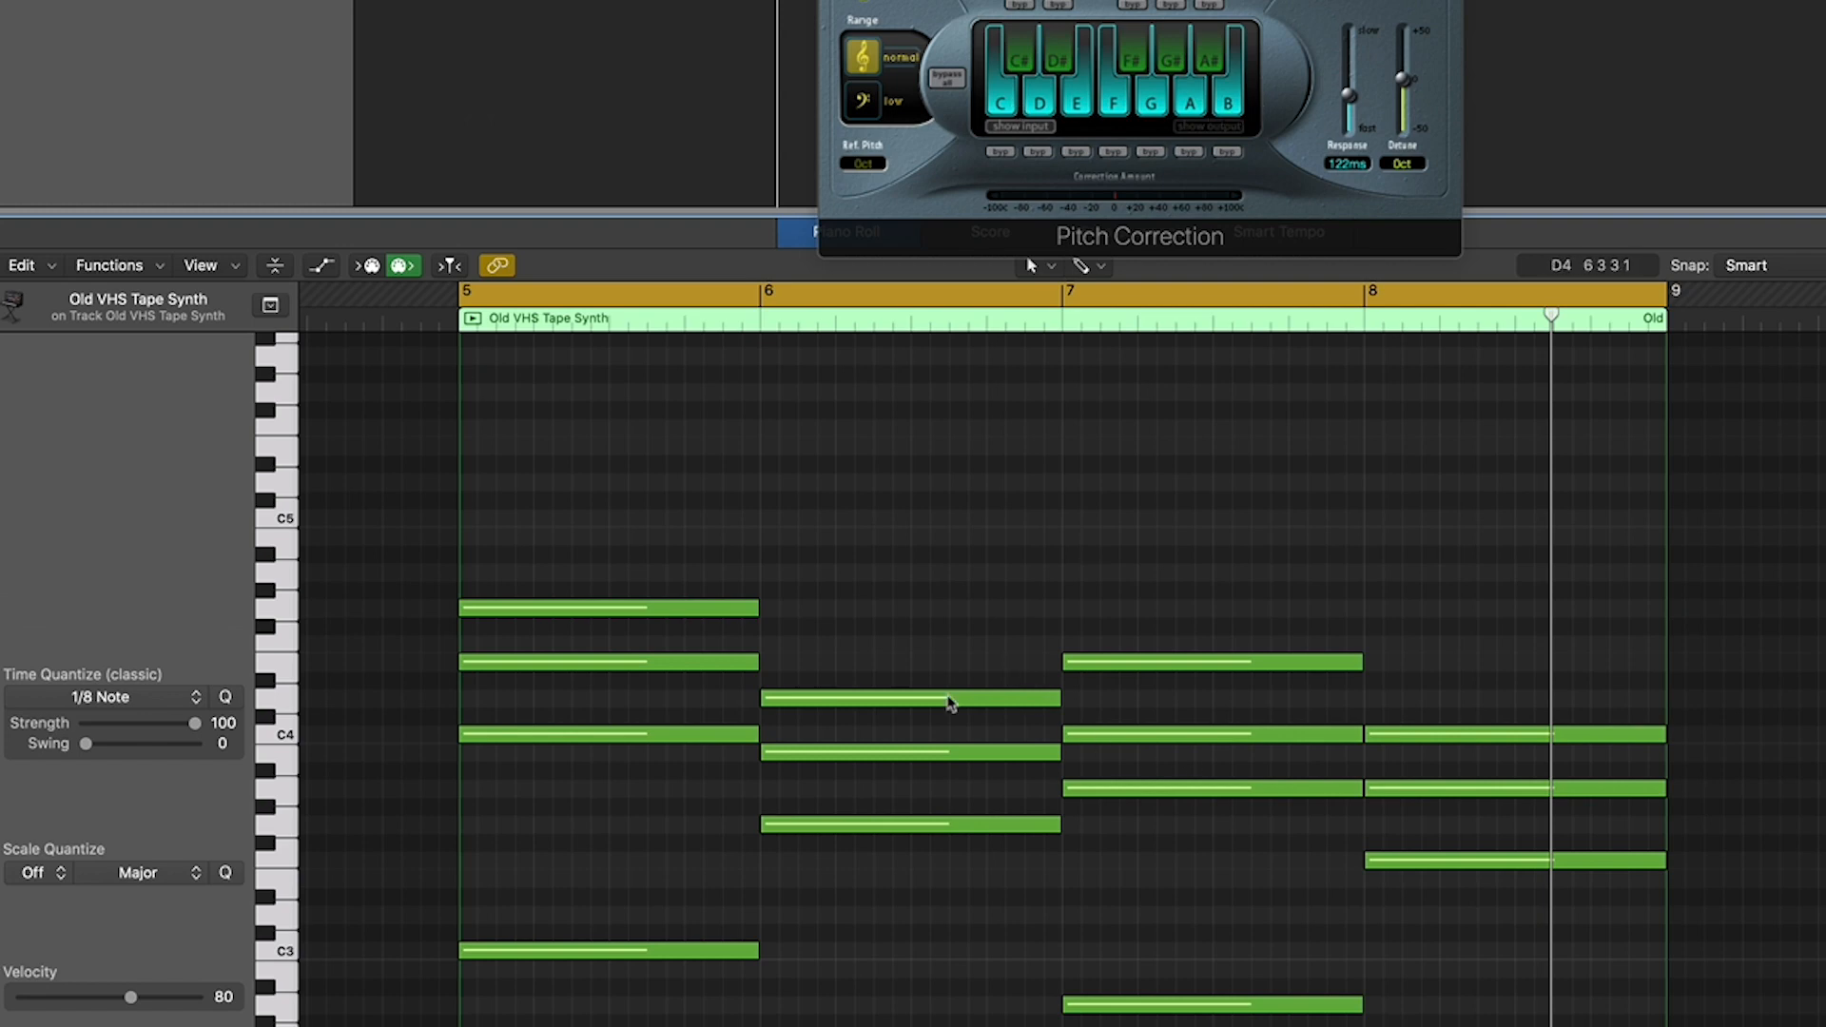
- Try the first chord's middle note on D#4, and return it to E4
mouse_move(949, 703)
mouse_move(485, 744)
mouse_move(495, 664)
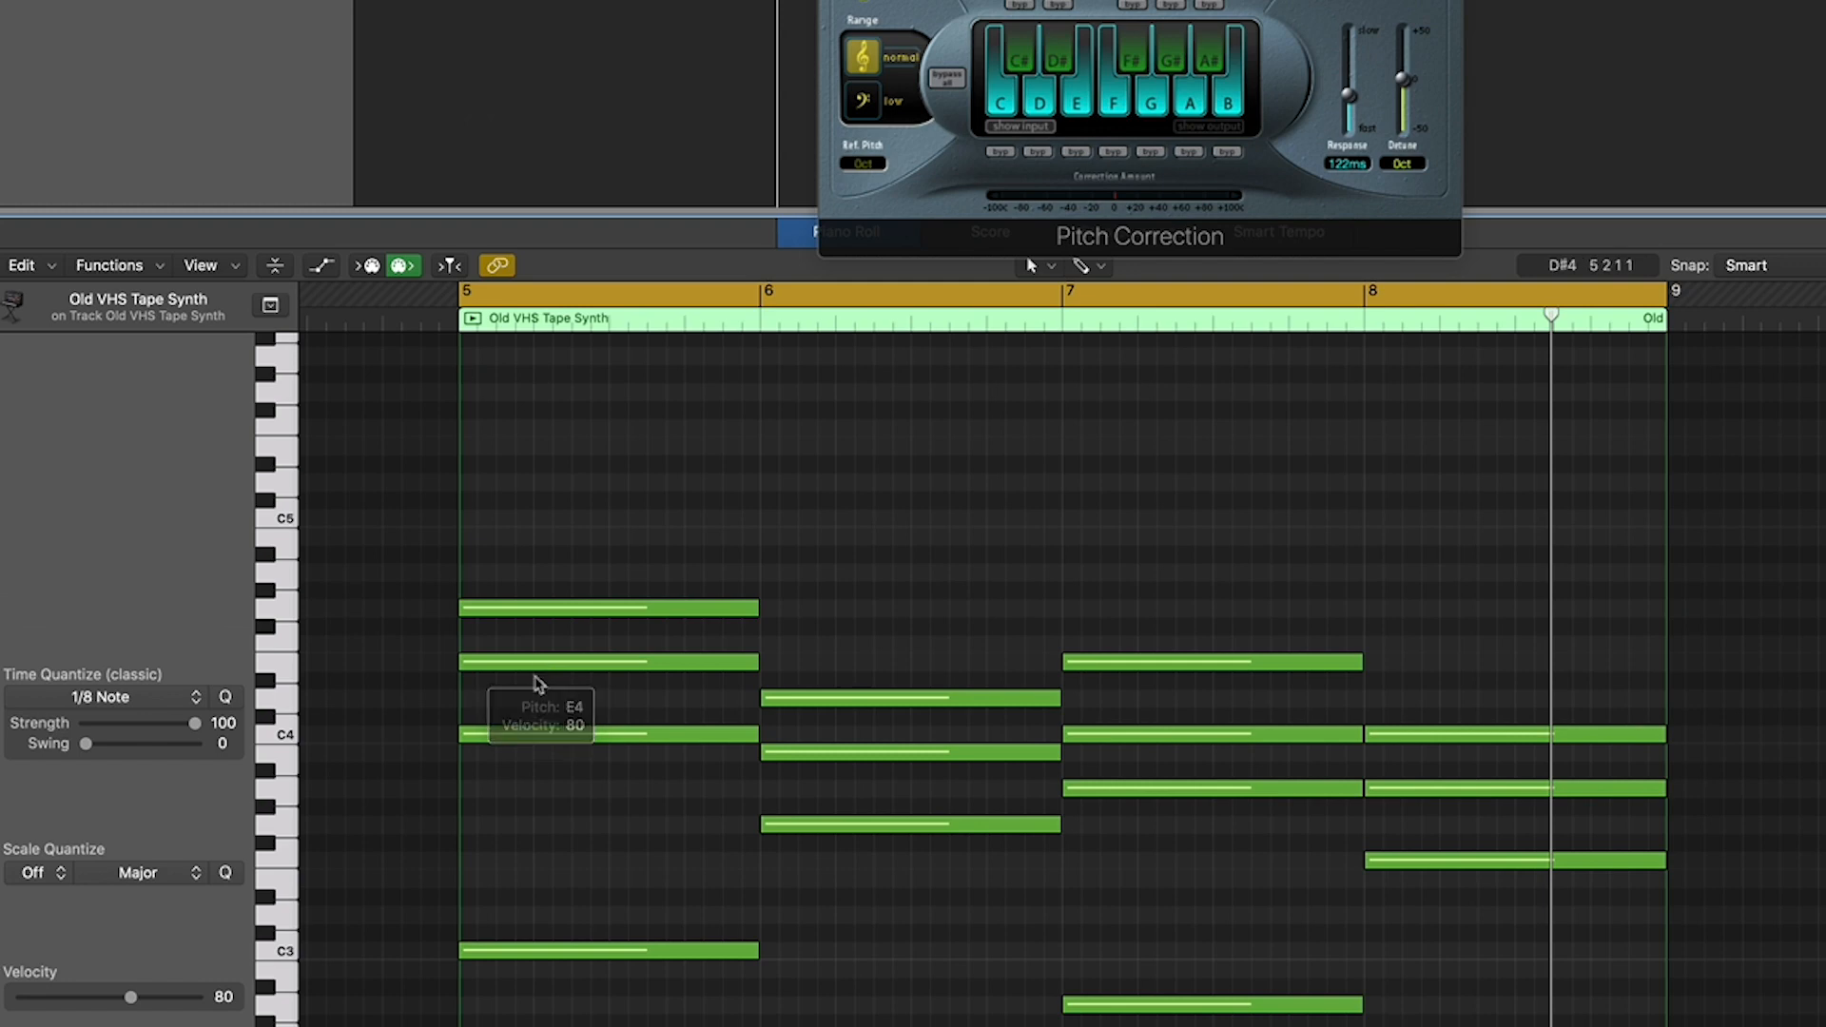
drag(541, 671, 528, 691)
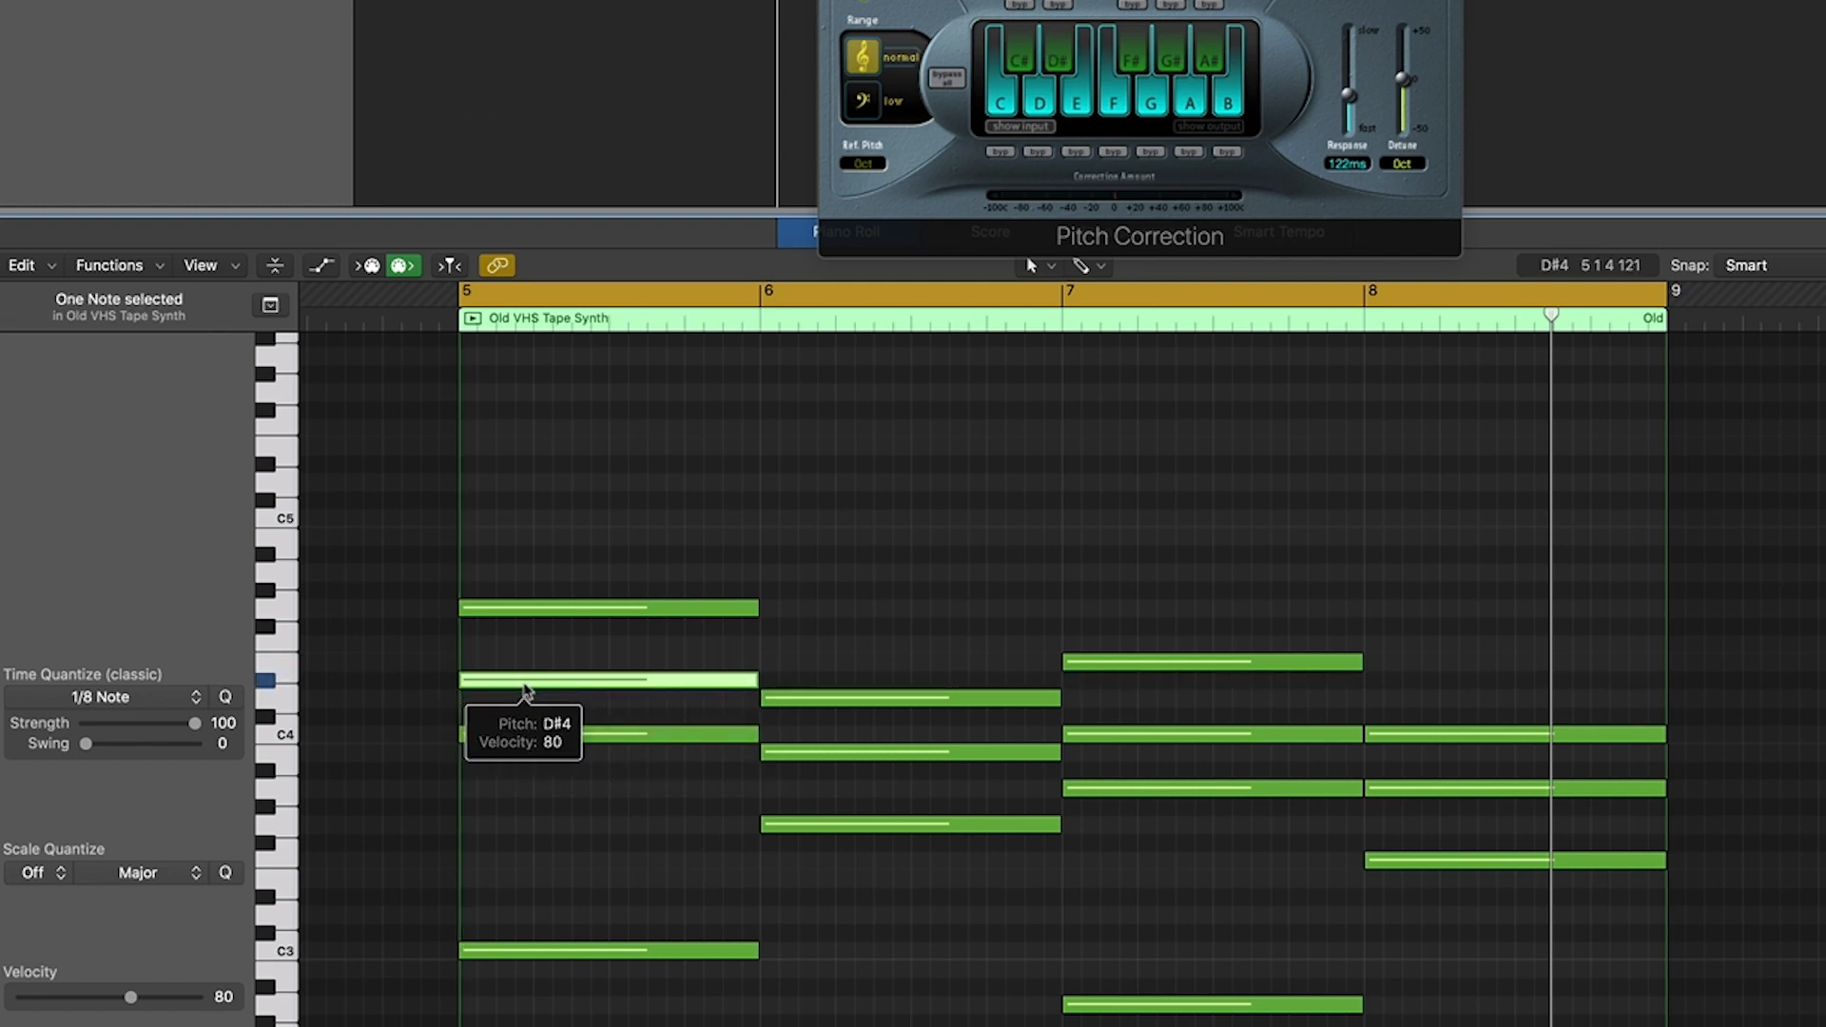
drag(517, 681, 516, 663)
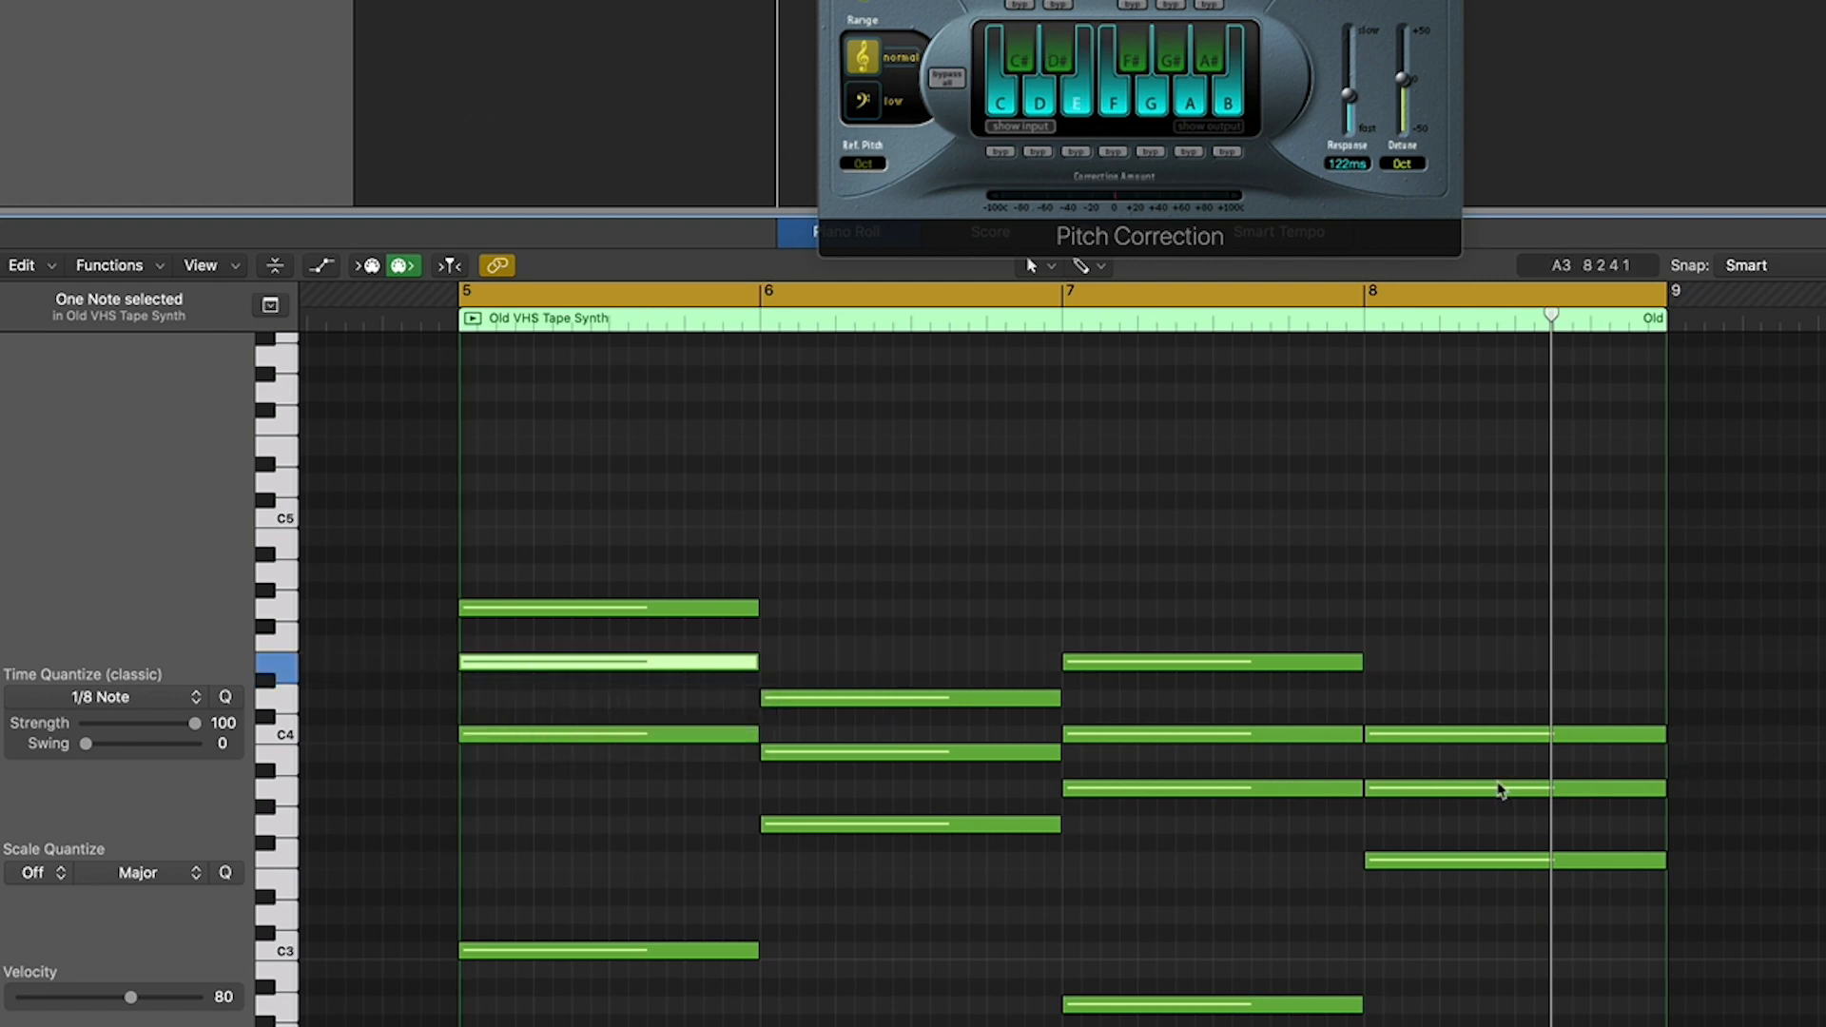
- Play back the four-bar chord progression from bar 5 and follow the chords in the note editor
mouse_move(1500, 790)
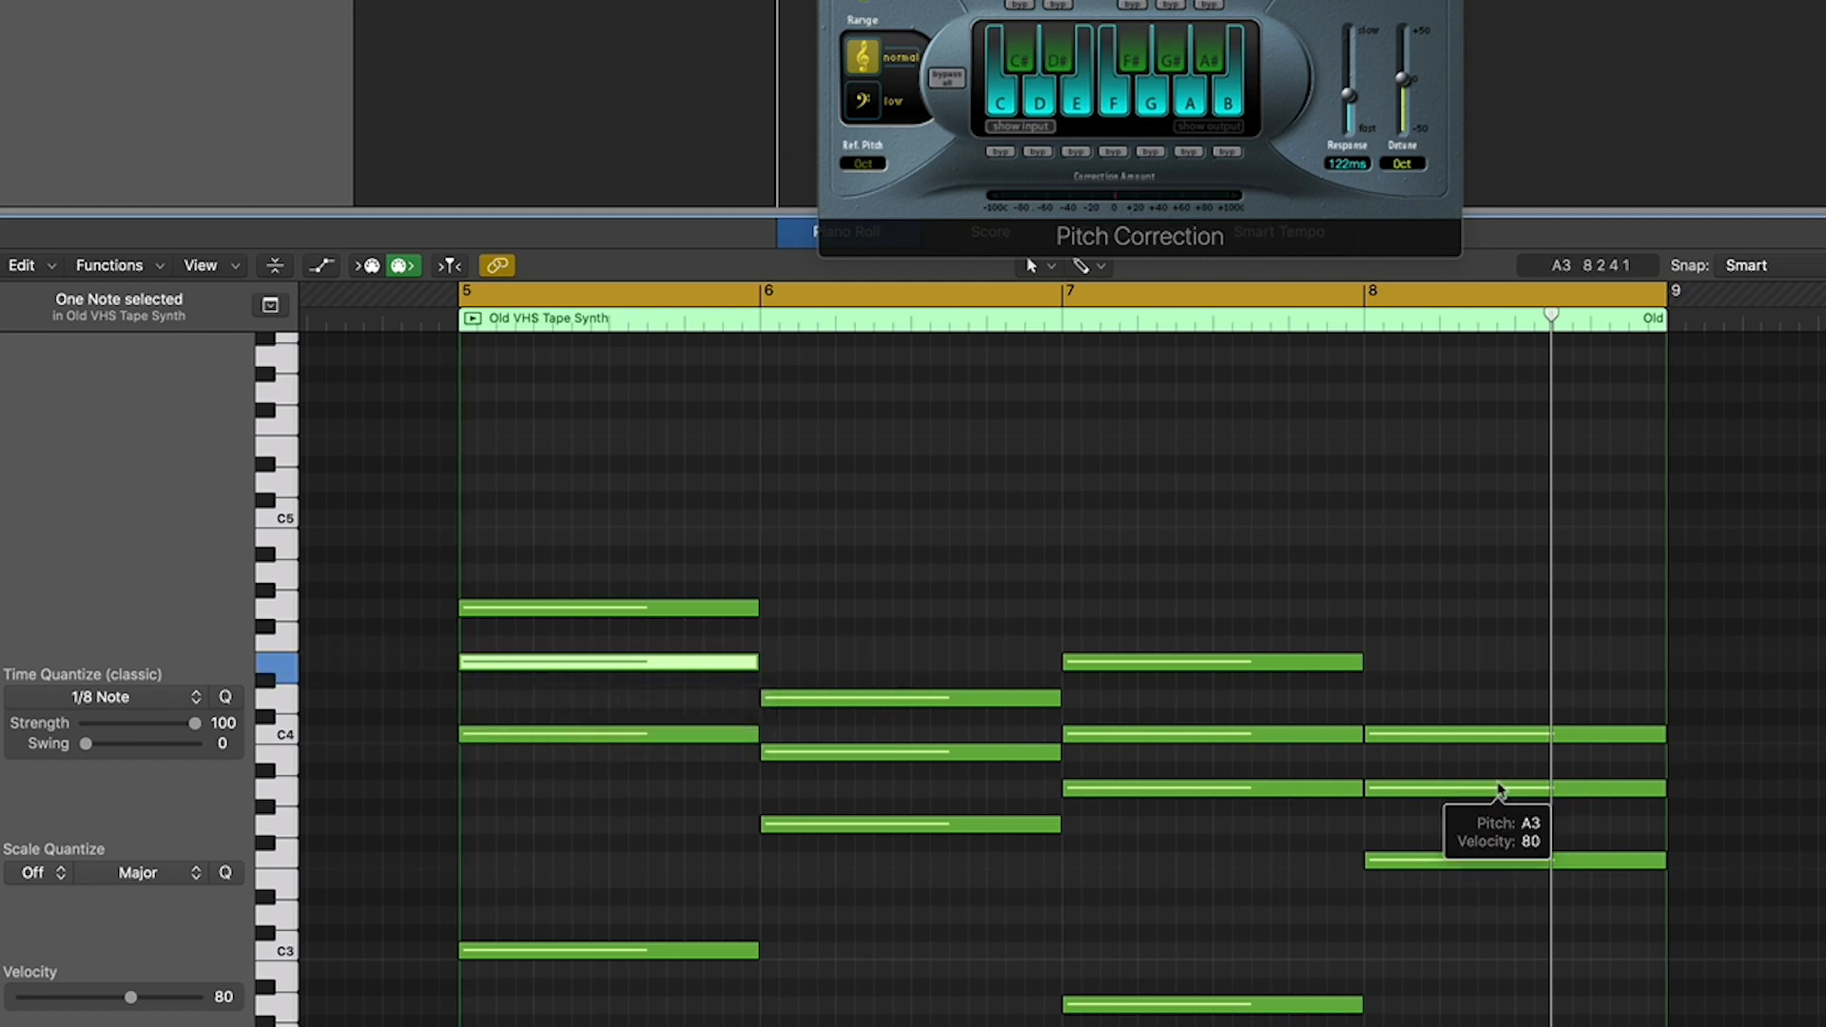
scroll(1063, 680, left, 1)
scroll(1062, 679, up, 1)
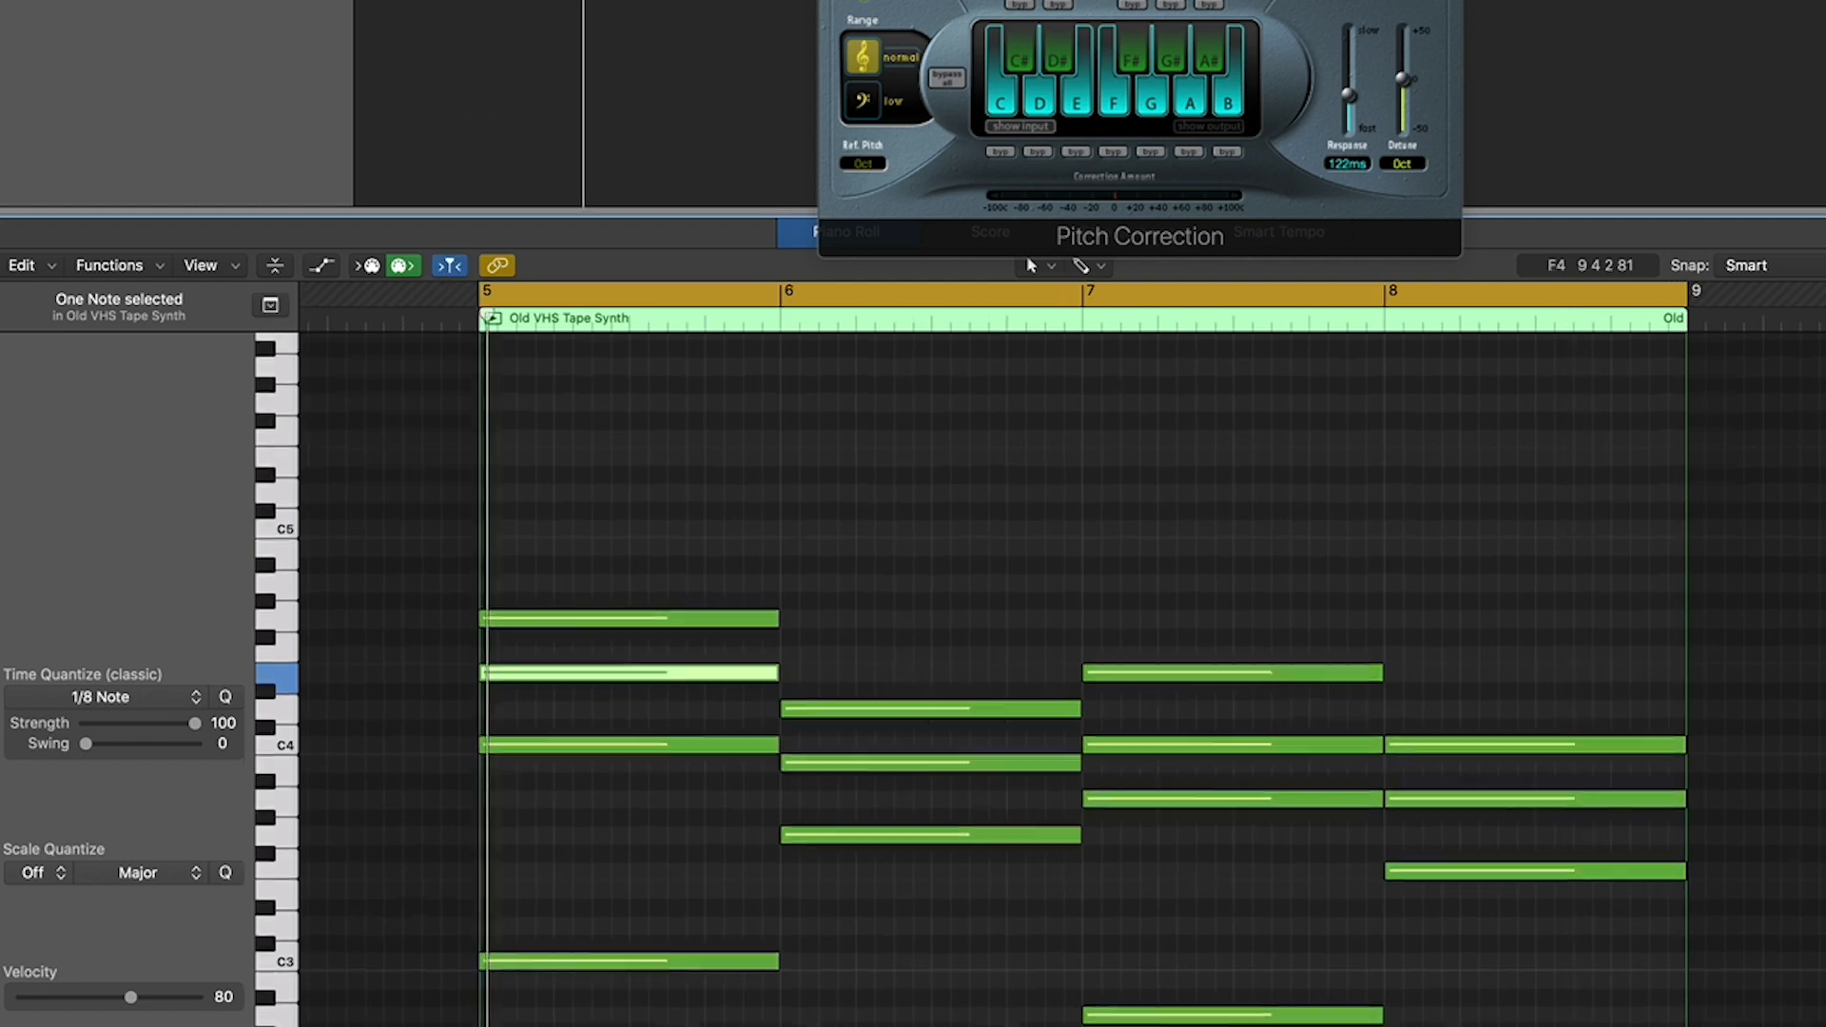
scroll(1509, 685, down, 2)
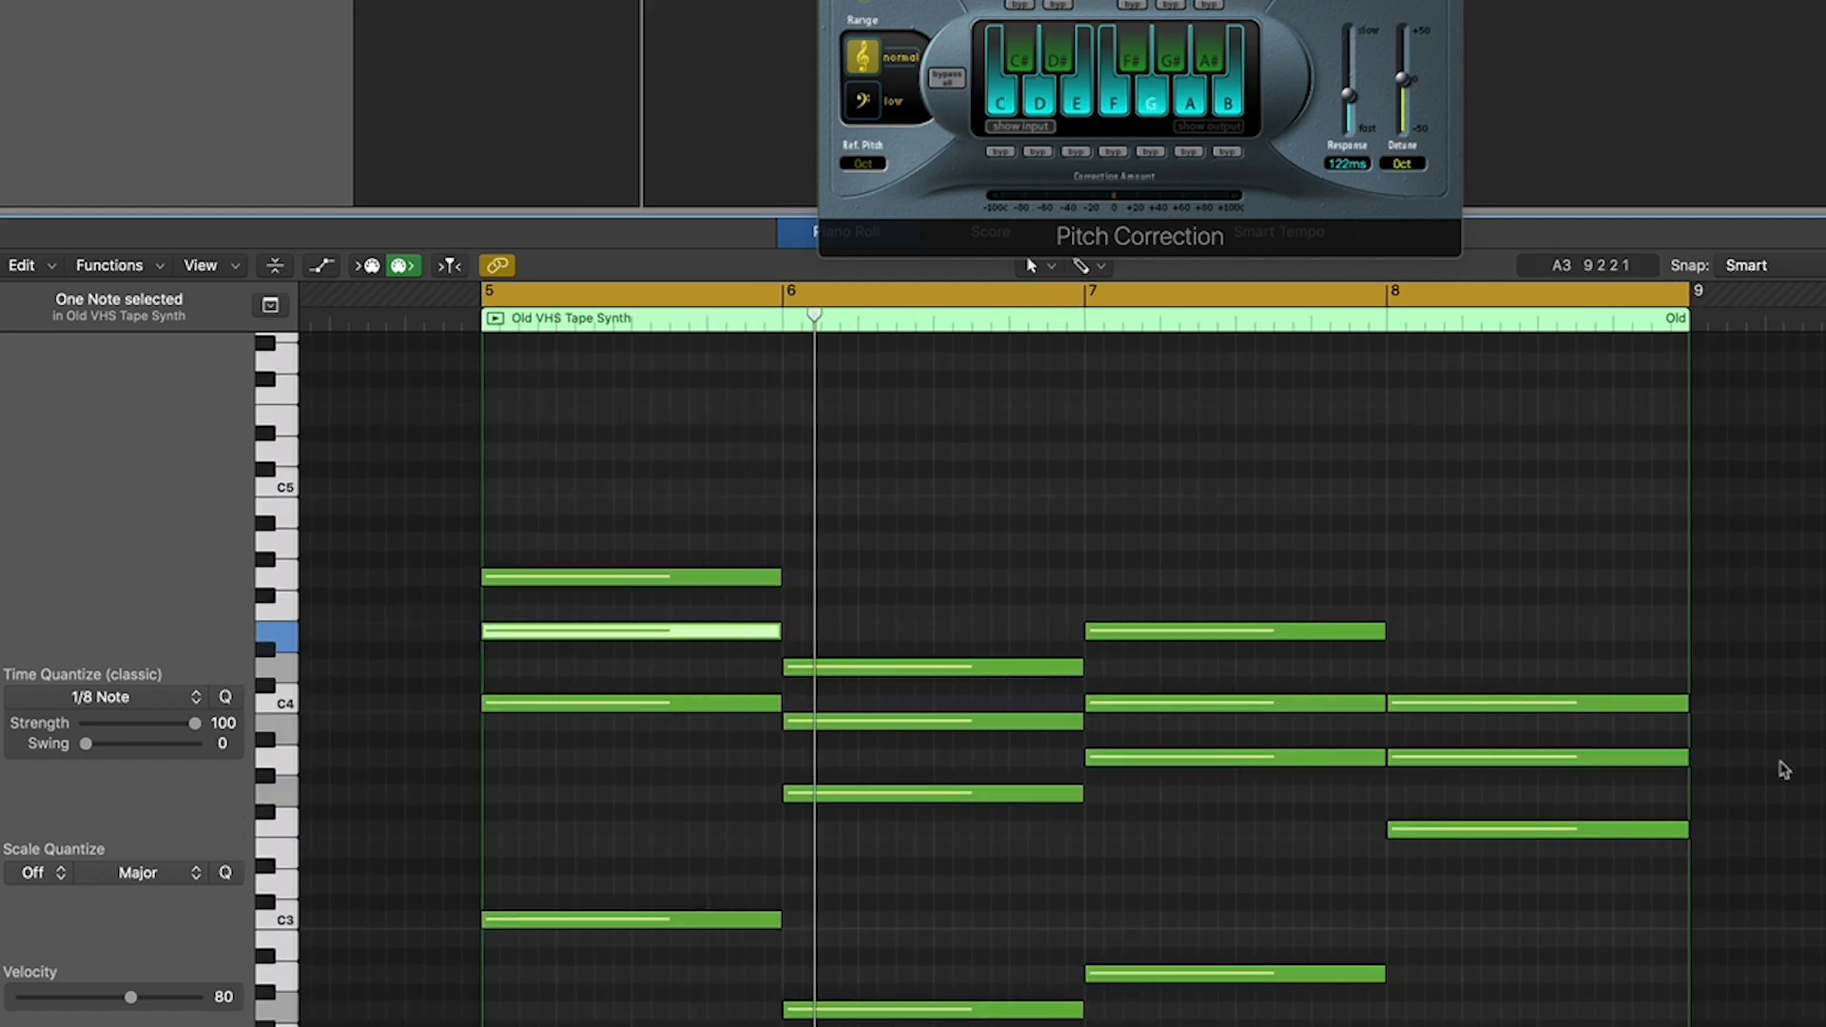
scroll(1784, 771, right, 2)
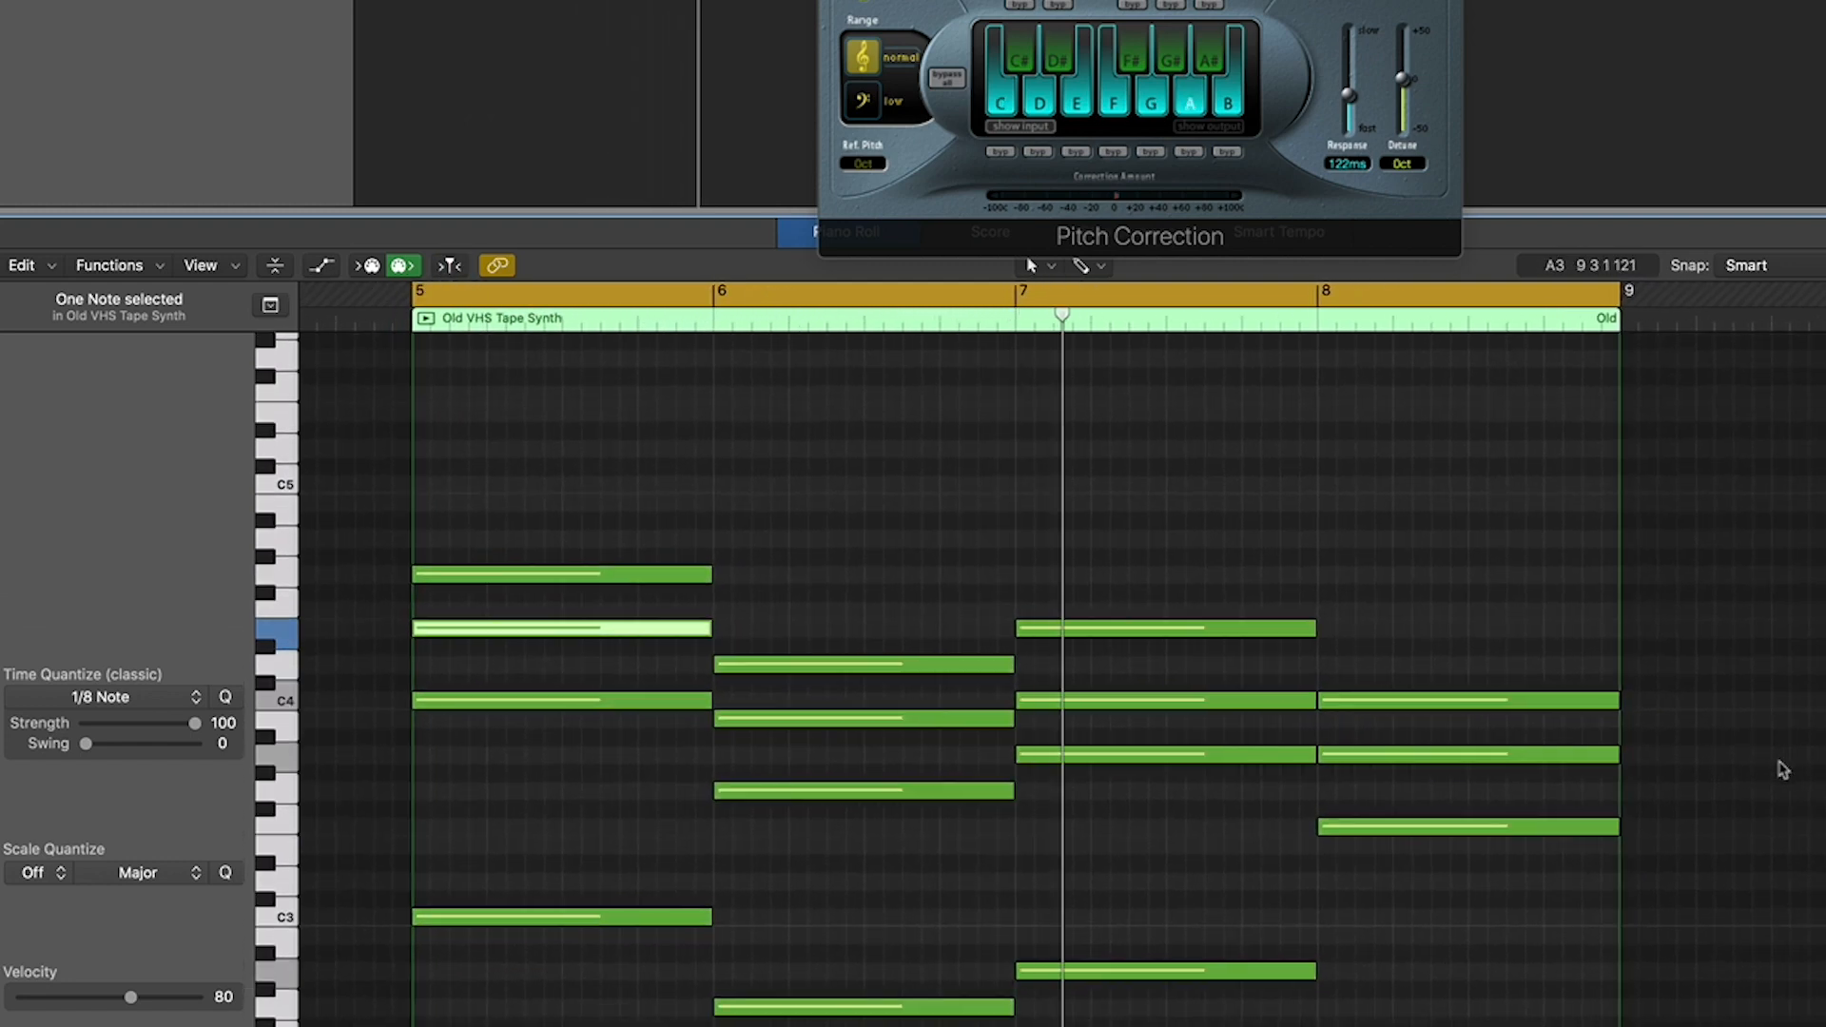
scroll(1783, 771, right, 1)
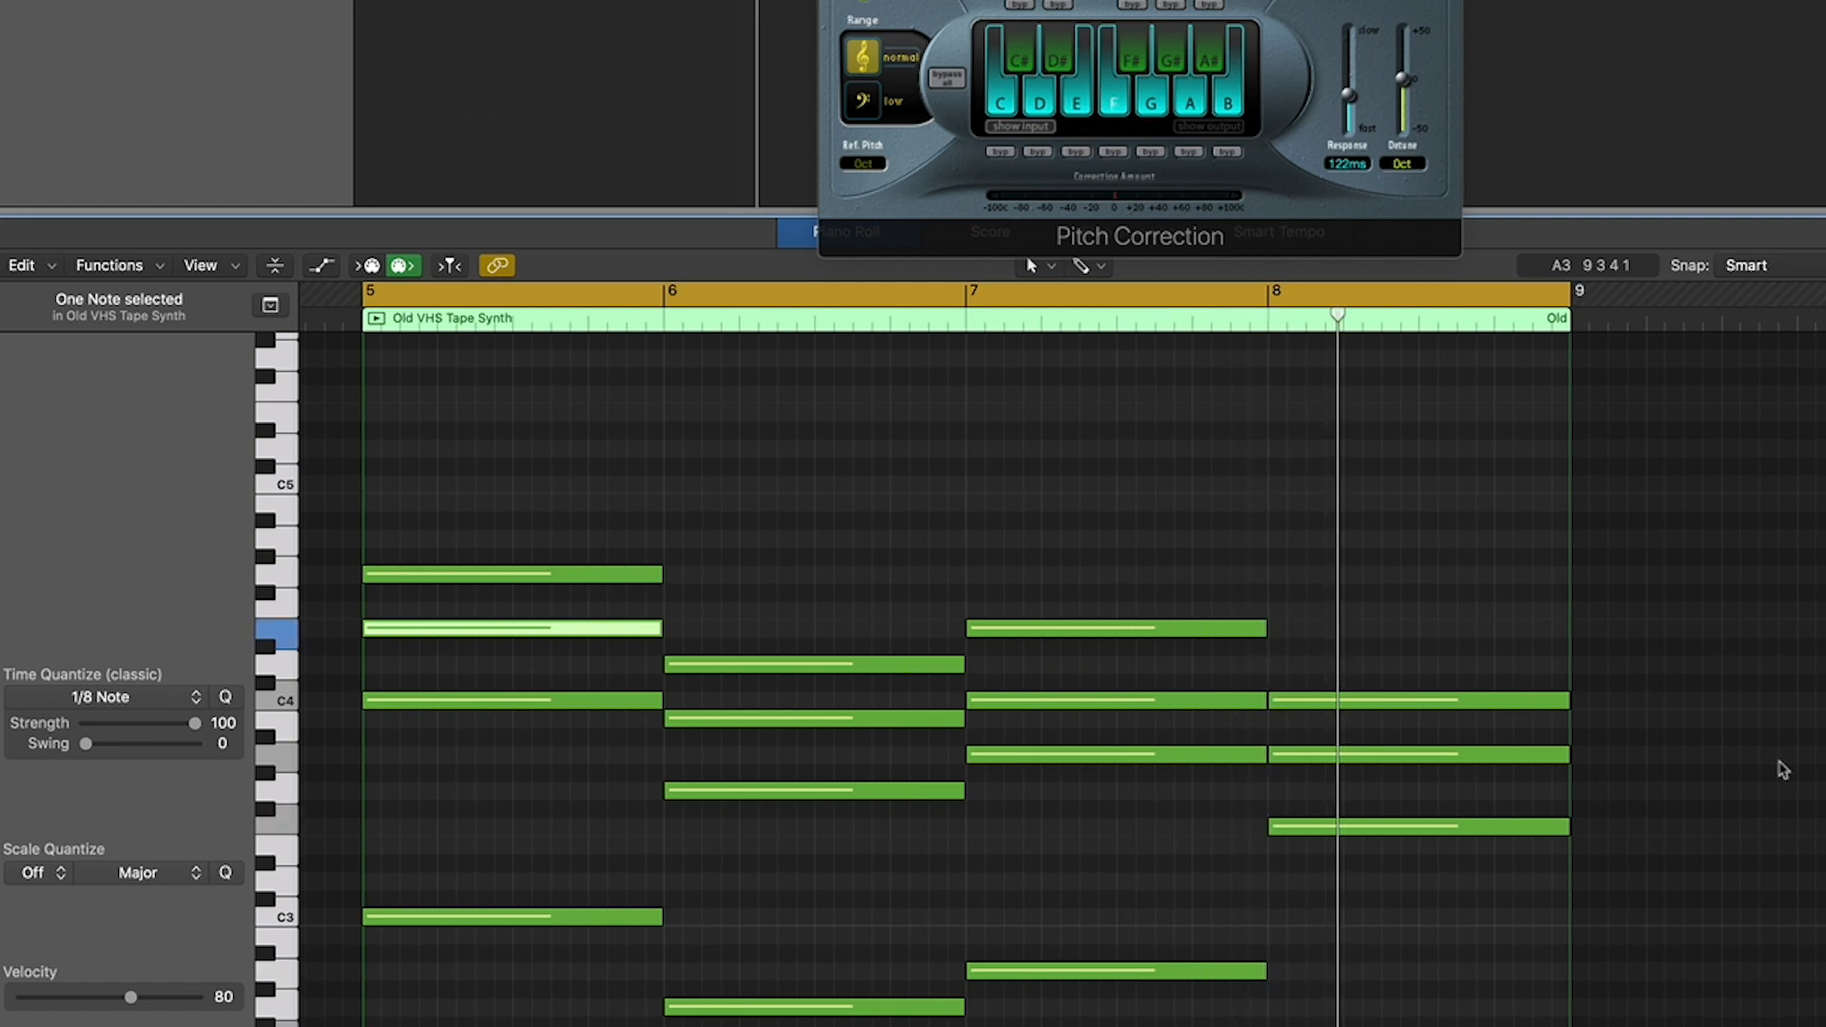
scroll(1411, 416, left, 2)
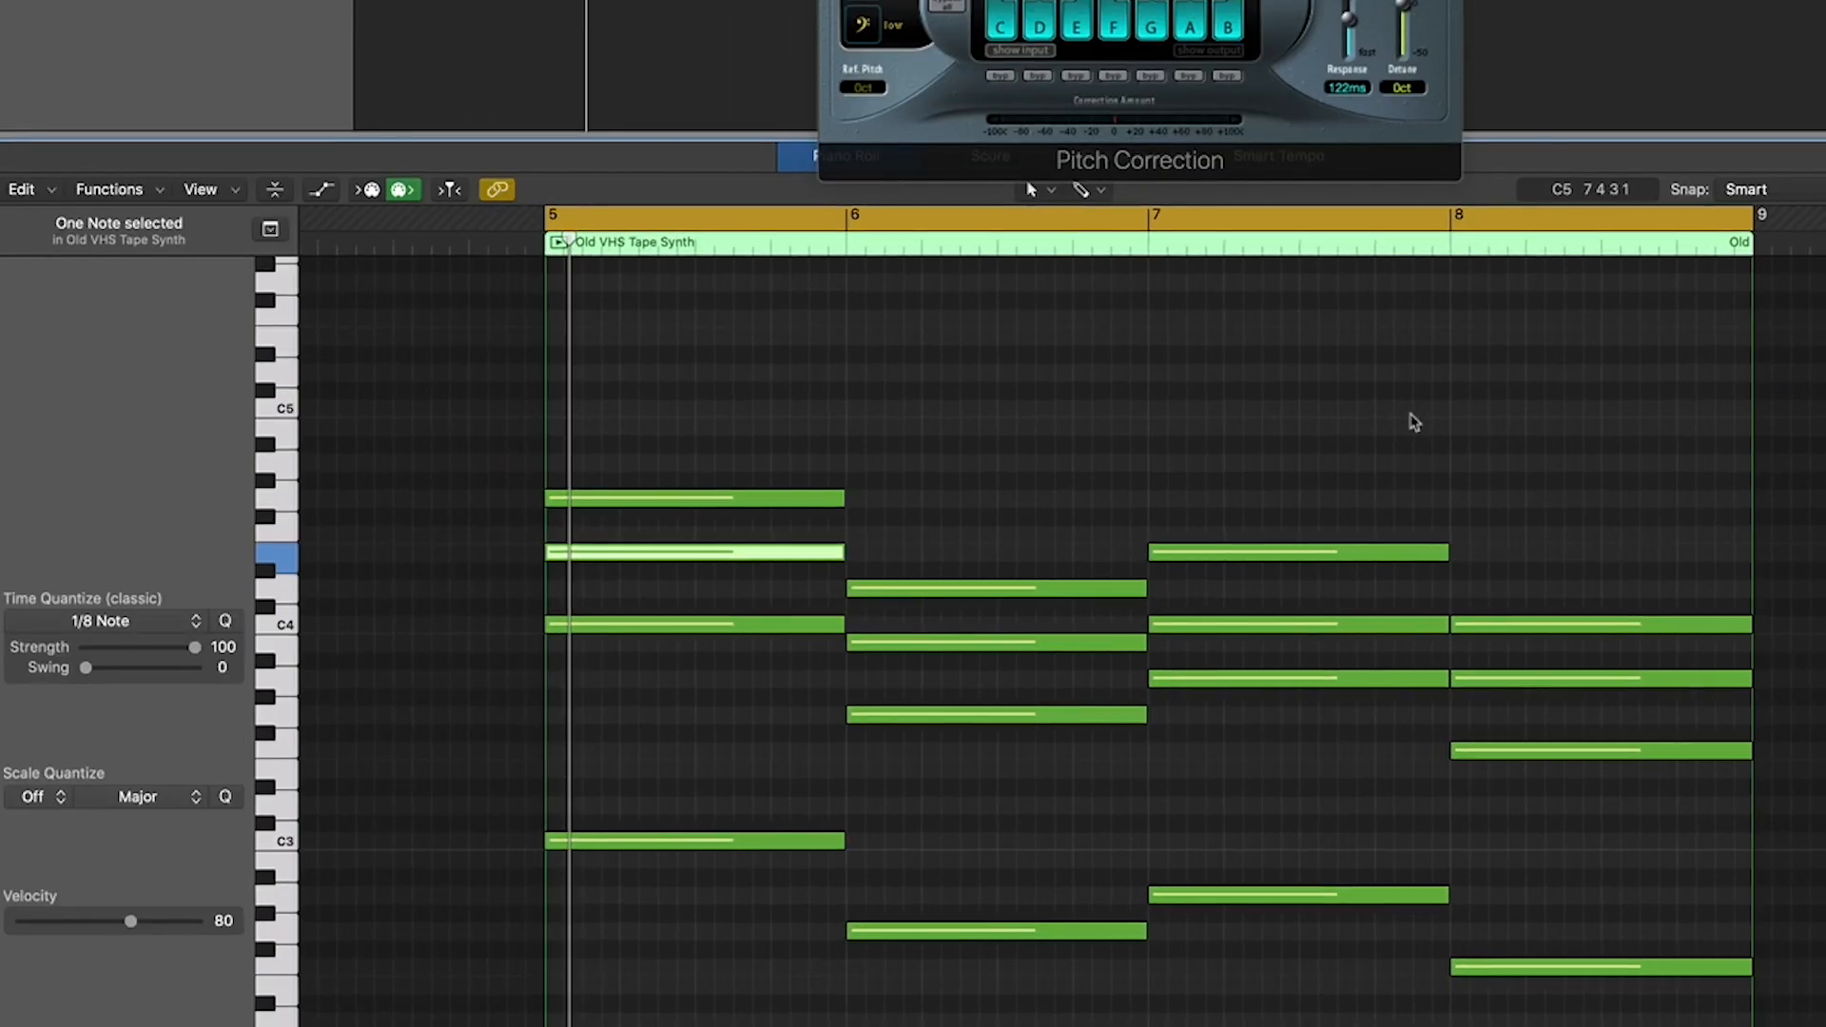
scroll(1412, 416, right, 4)
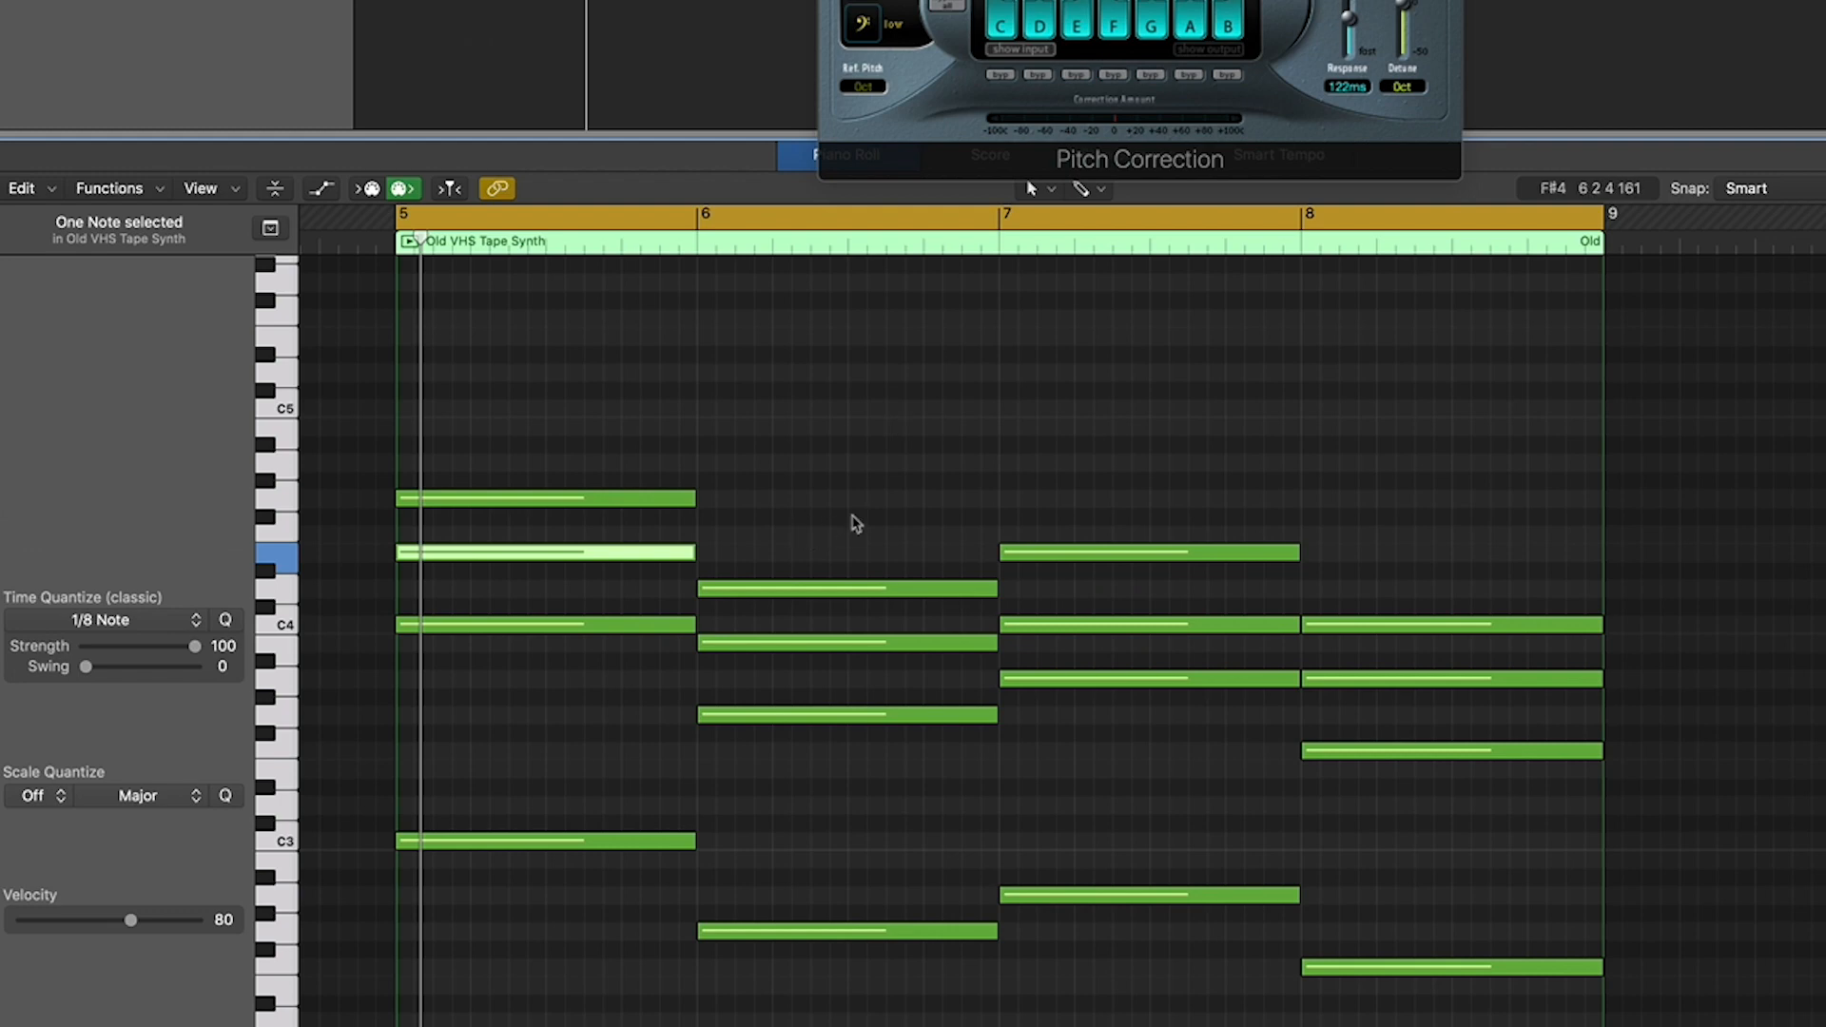
- Raise the three upper notes of the bar 6 chord by five semitones to C4, E4 and G4, and play back the progression
drag(857, 474, 756, 626)
click(1008, 443)
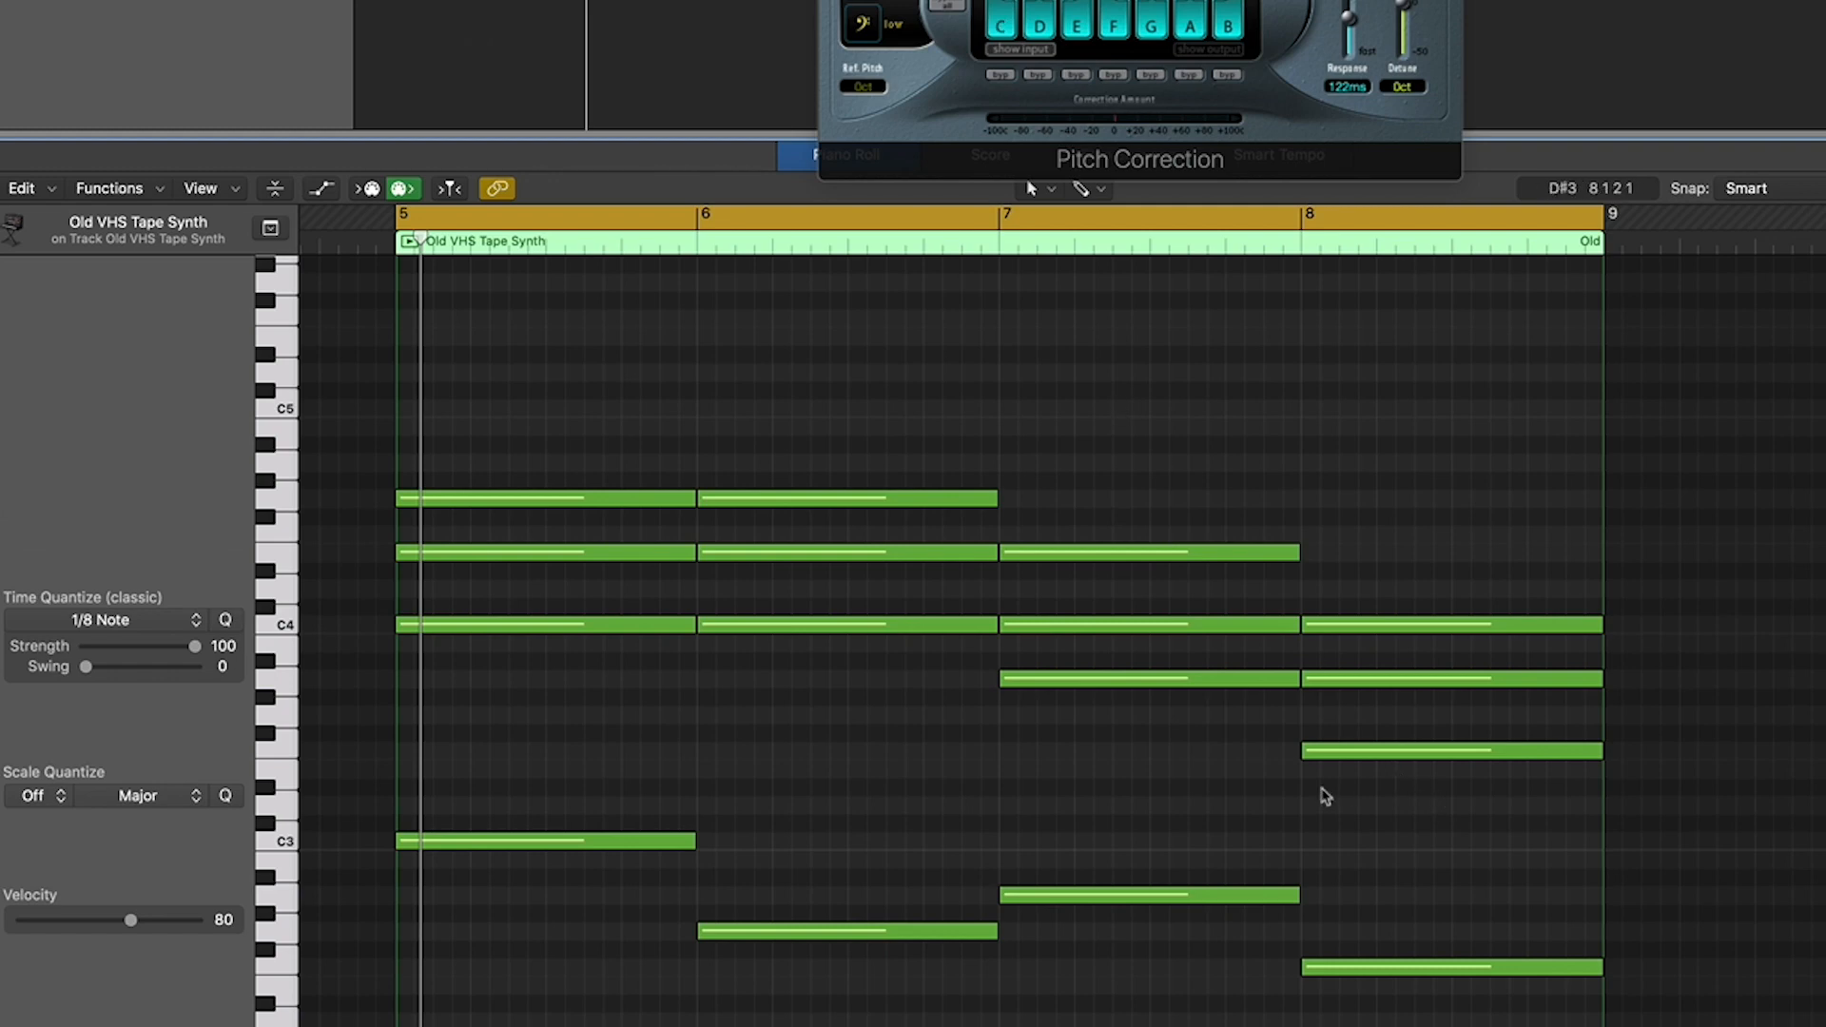
key(space)
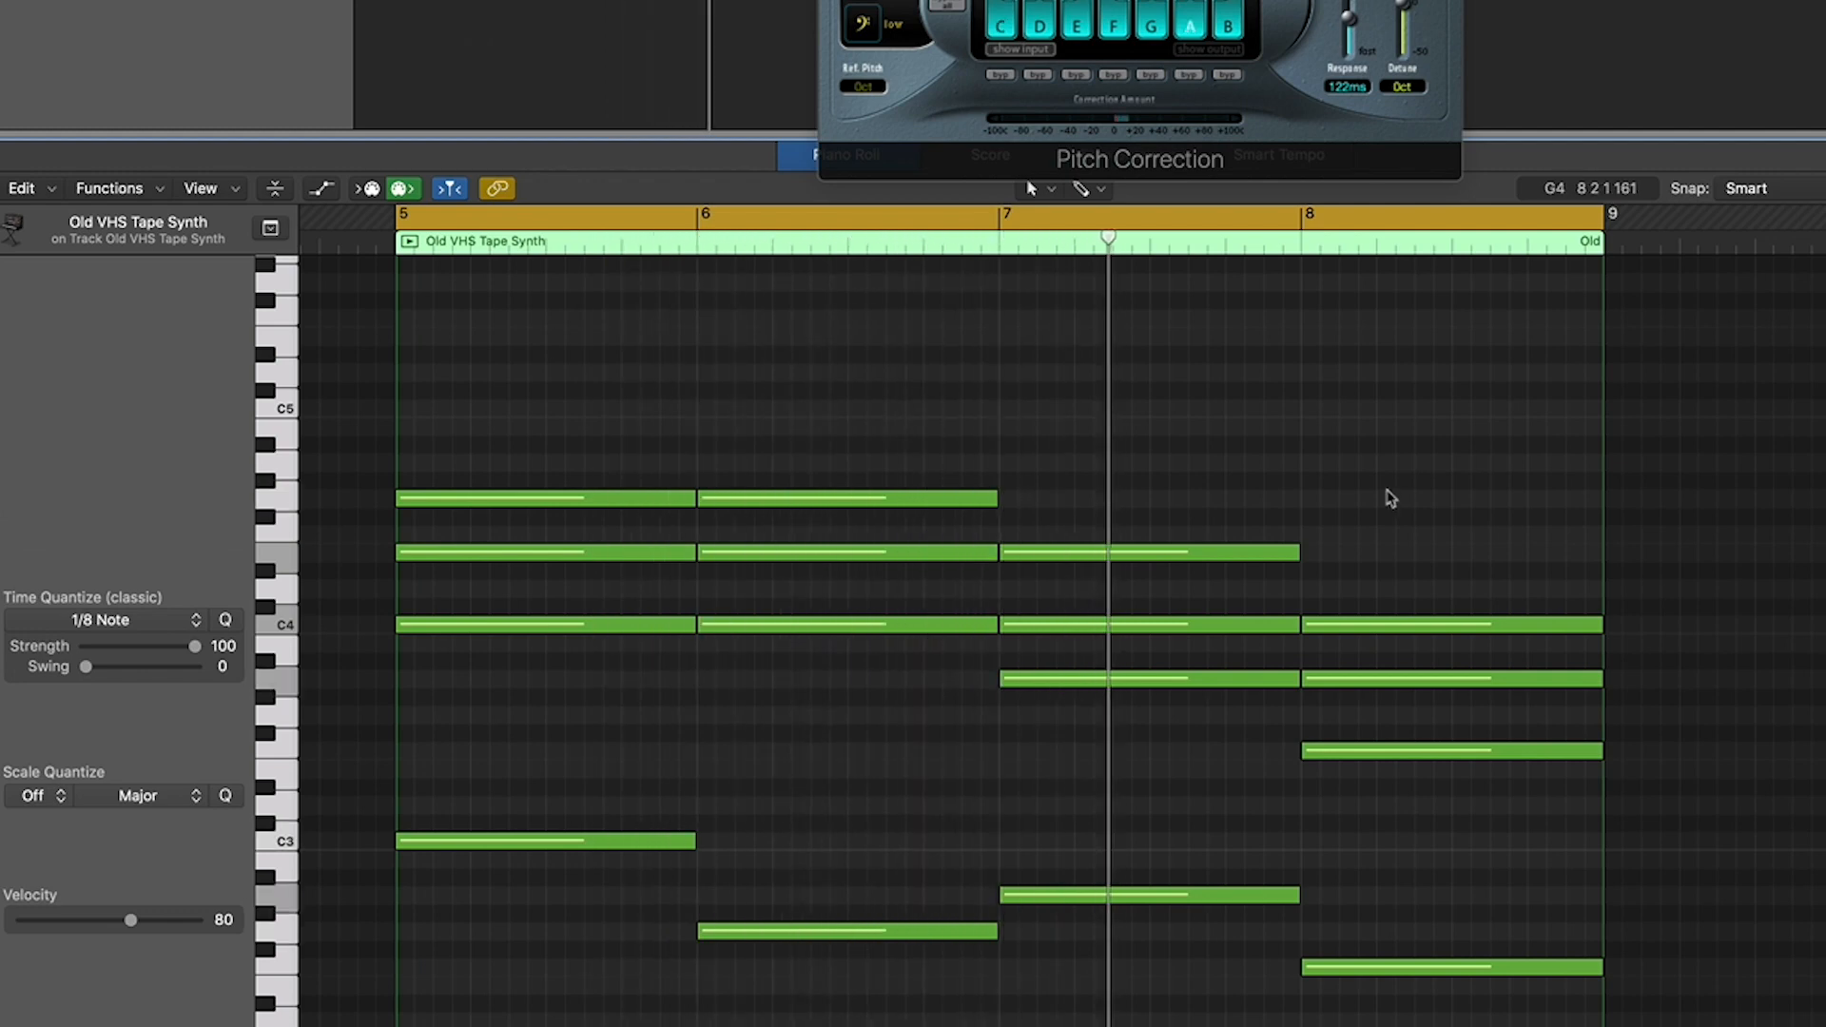
key(space)
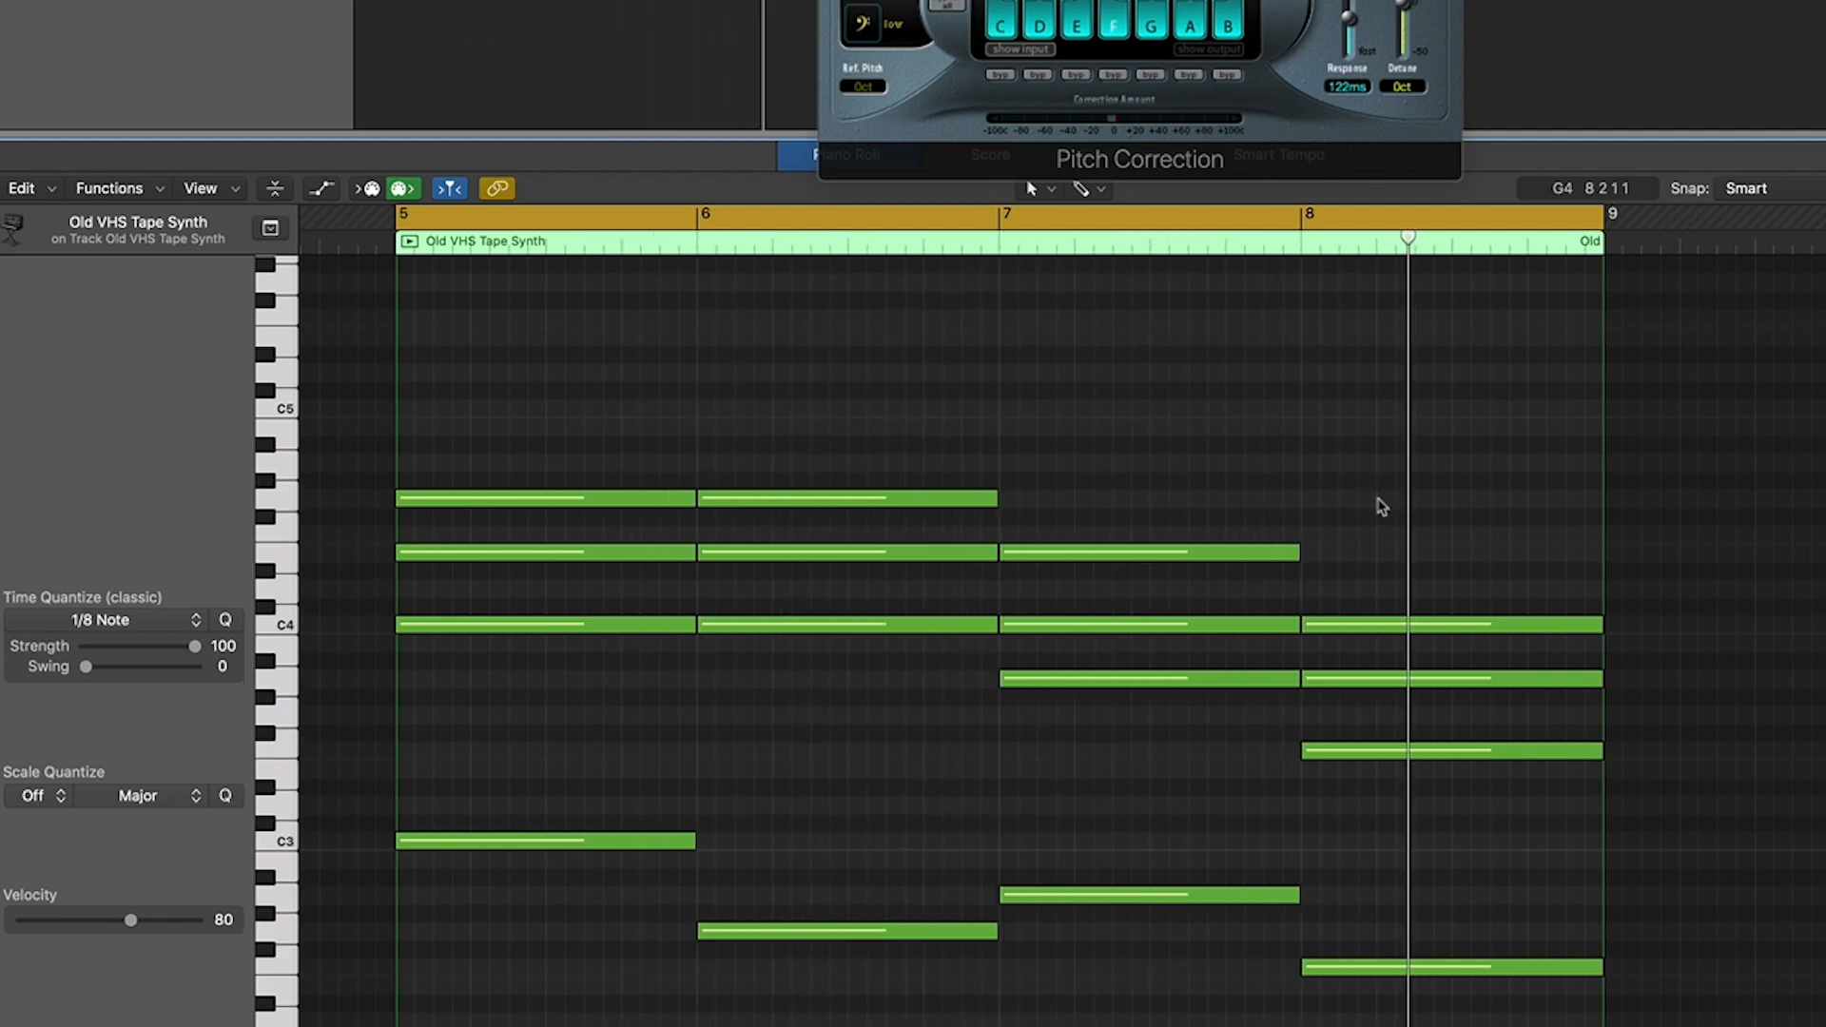
- Raise the bass note in bar 6 from G2 to C3
scroll(916, 781, left, 1)
scroll(915, 781, left, 1)
drag(865, 930, 864, 849)
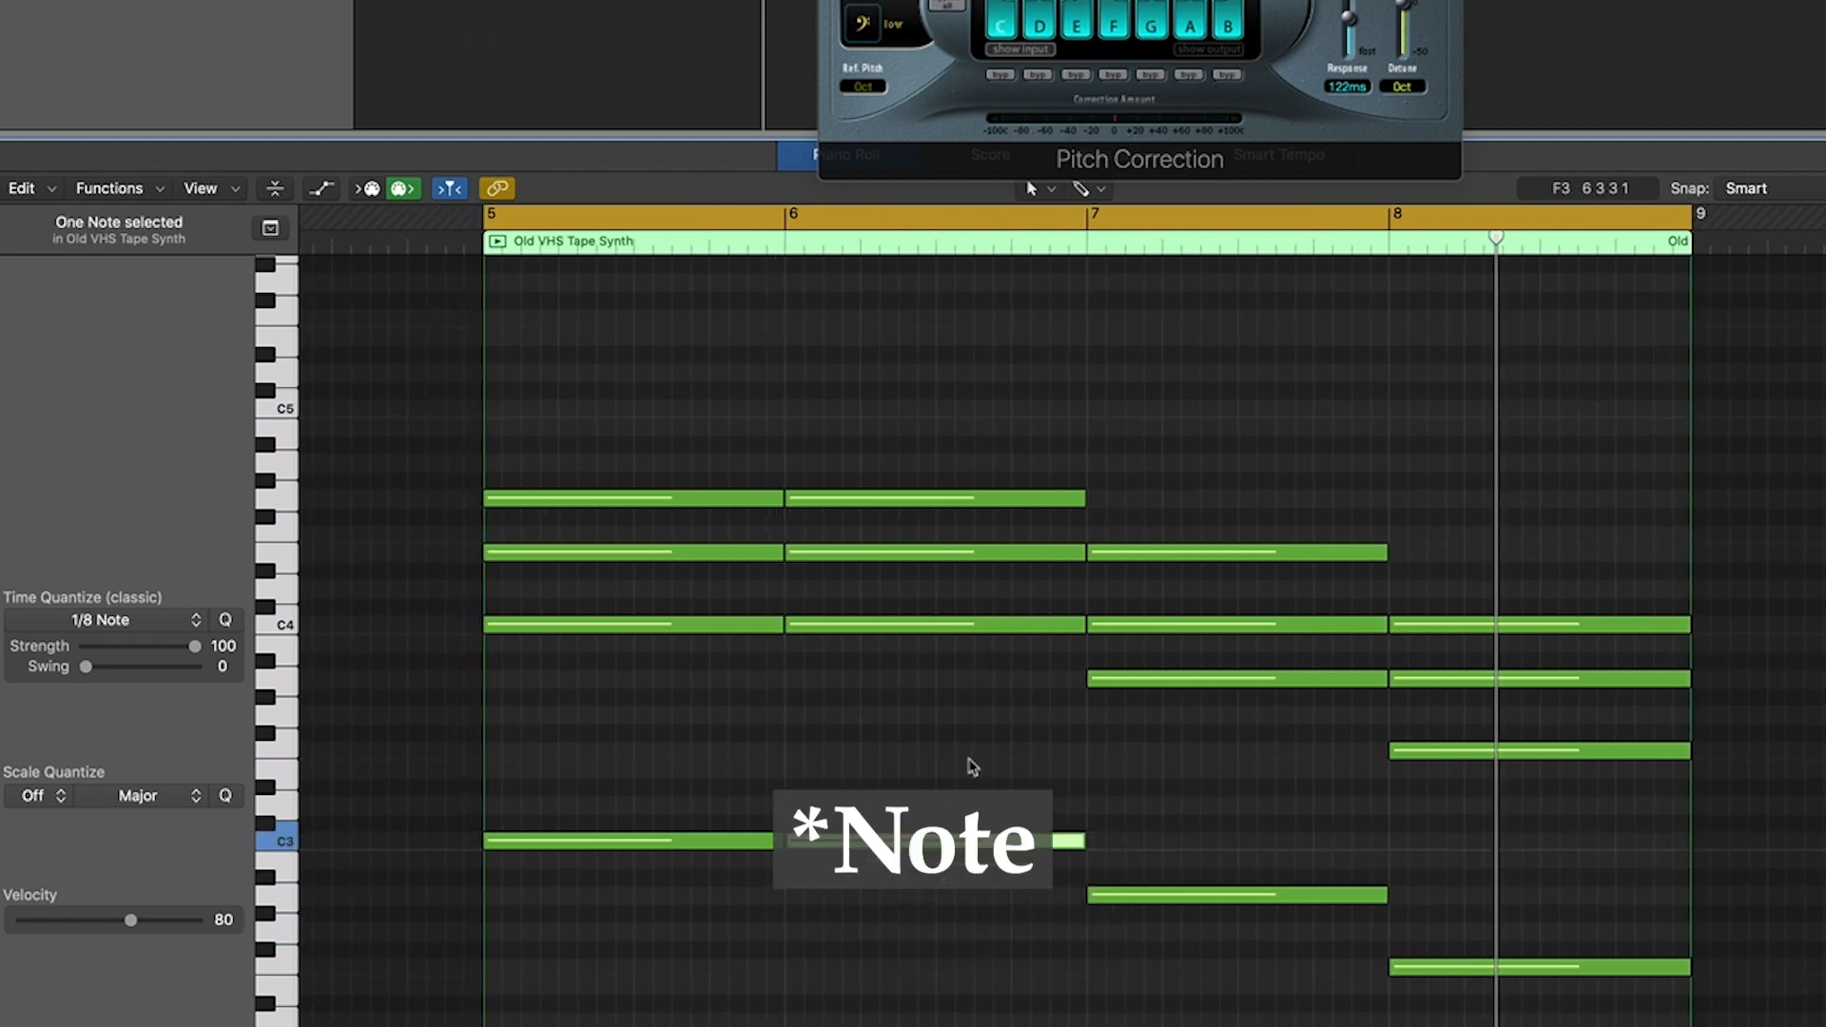
- Raise the E4 notes of the chords in bars 5 and 6 by one semitone to F4, and play them back
scroll(969, 766, right, 2)
scroll(913, 771, right, 2)
scroll(856, 775, left, 2)
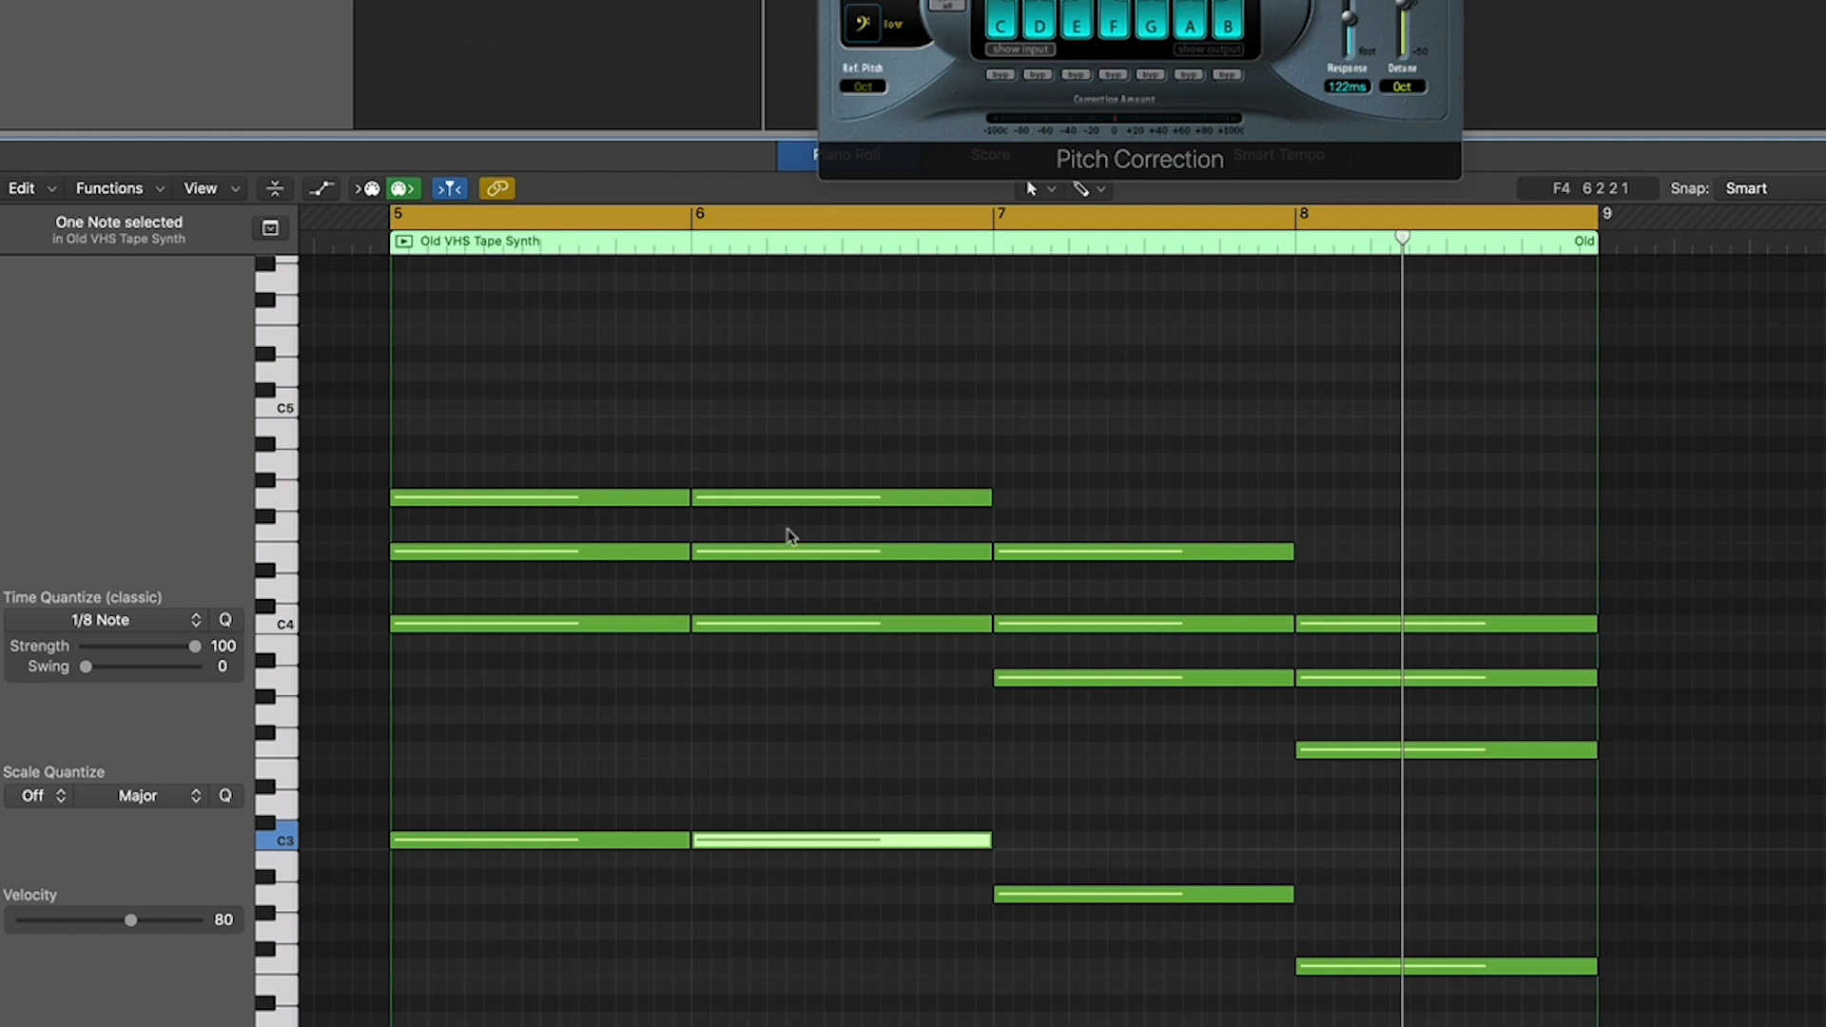
drag(788, 531, 636, 533)
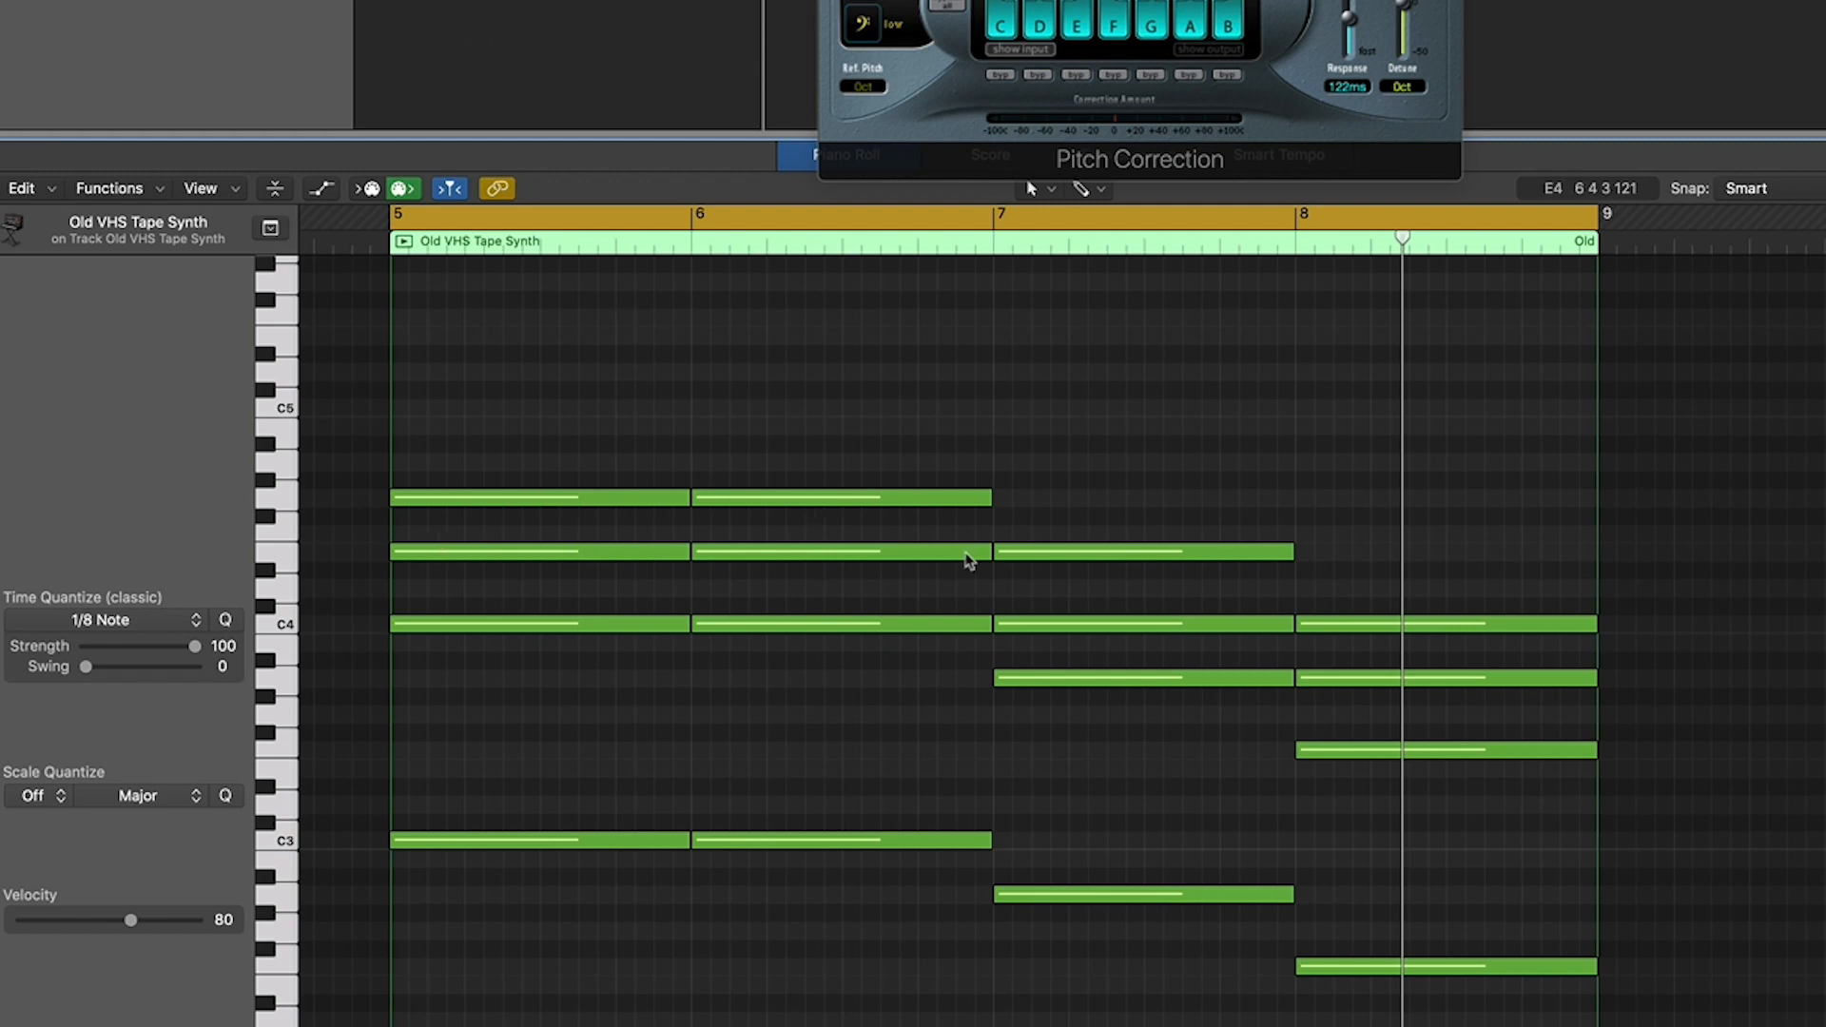
drag(571, 552, 571, 534)
drag(786, 561, 786, 542)
key(space)
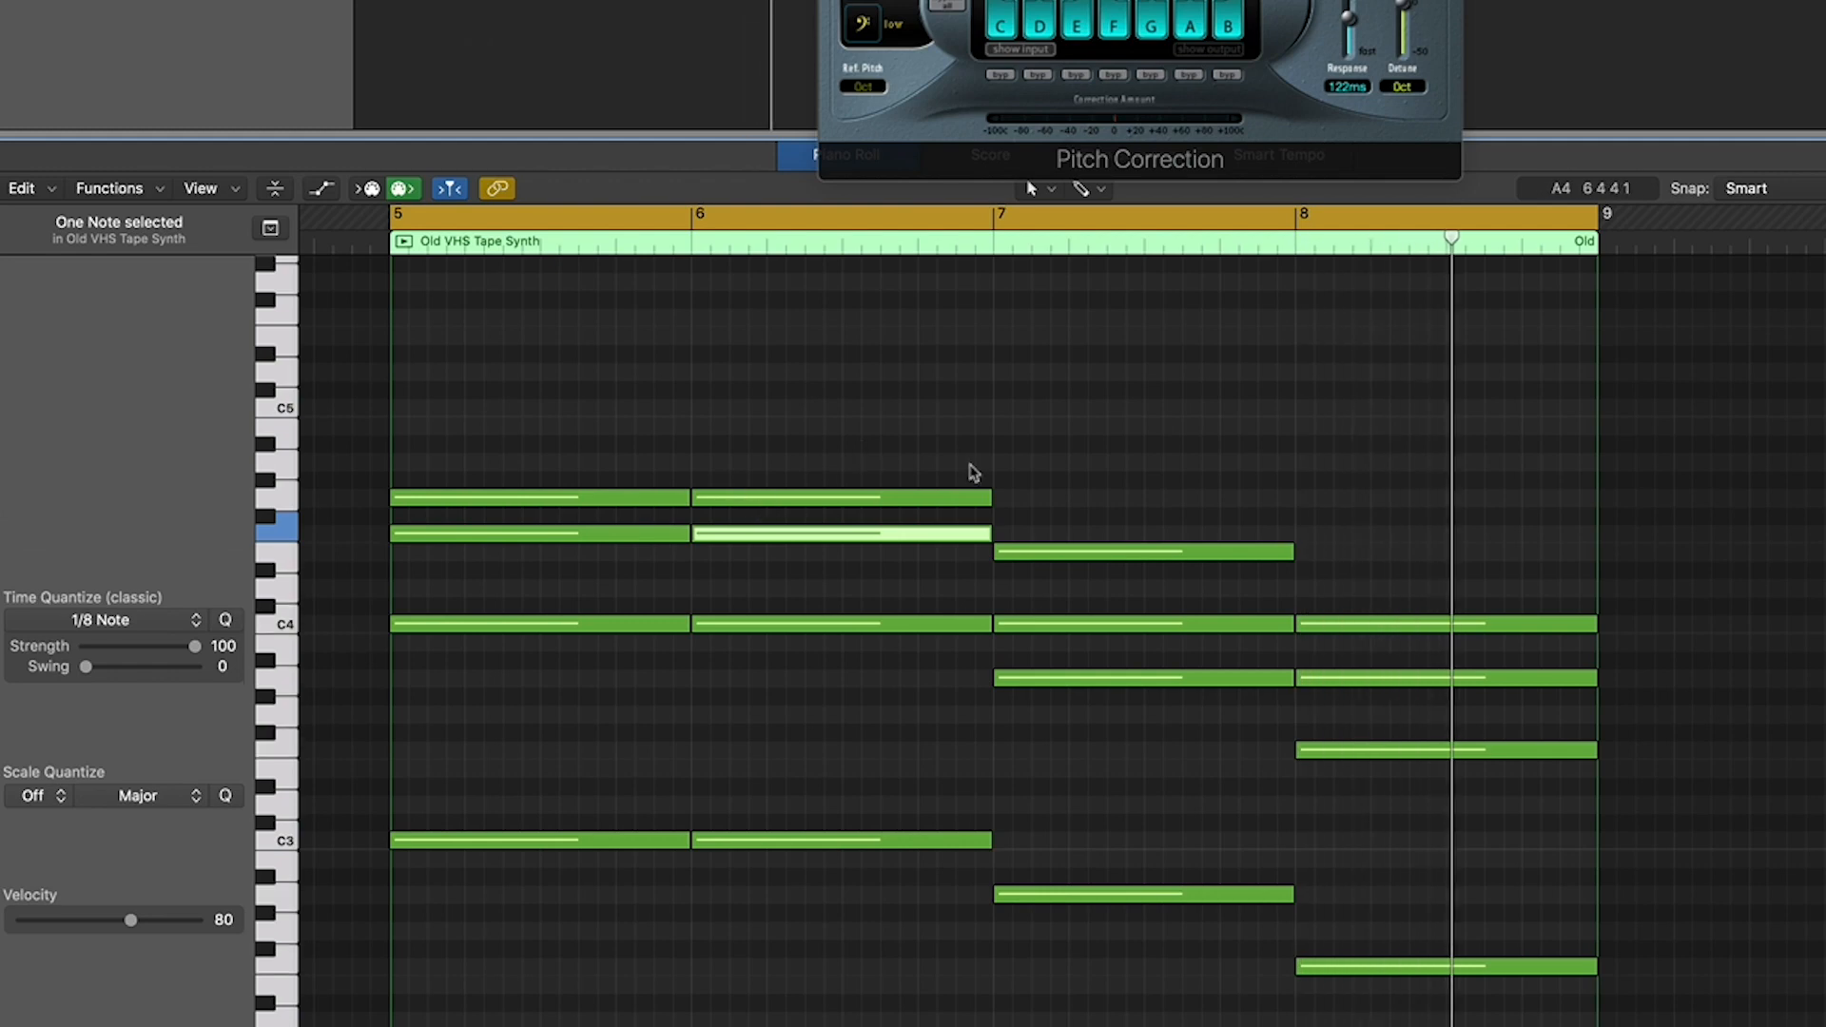
- Lower the top G4 note of the bar 6 chord by one octave to G3, and play back the progression
click(813, 496)
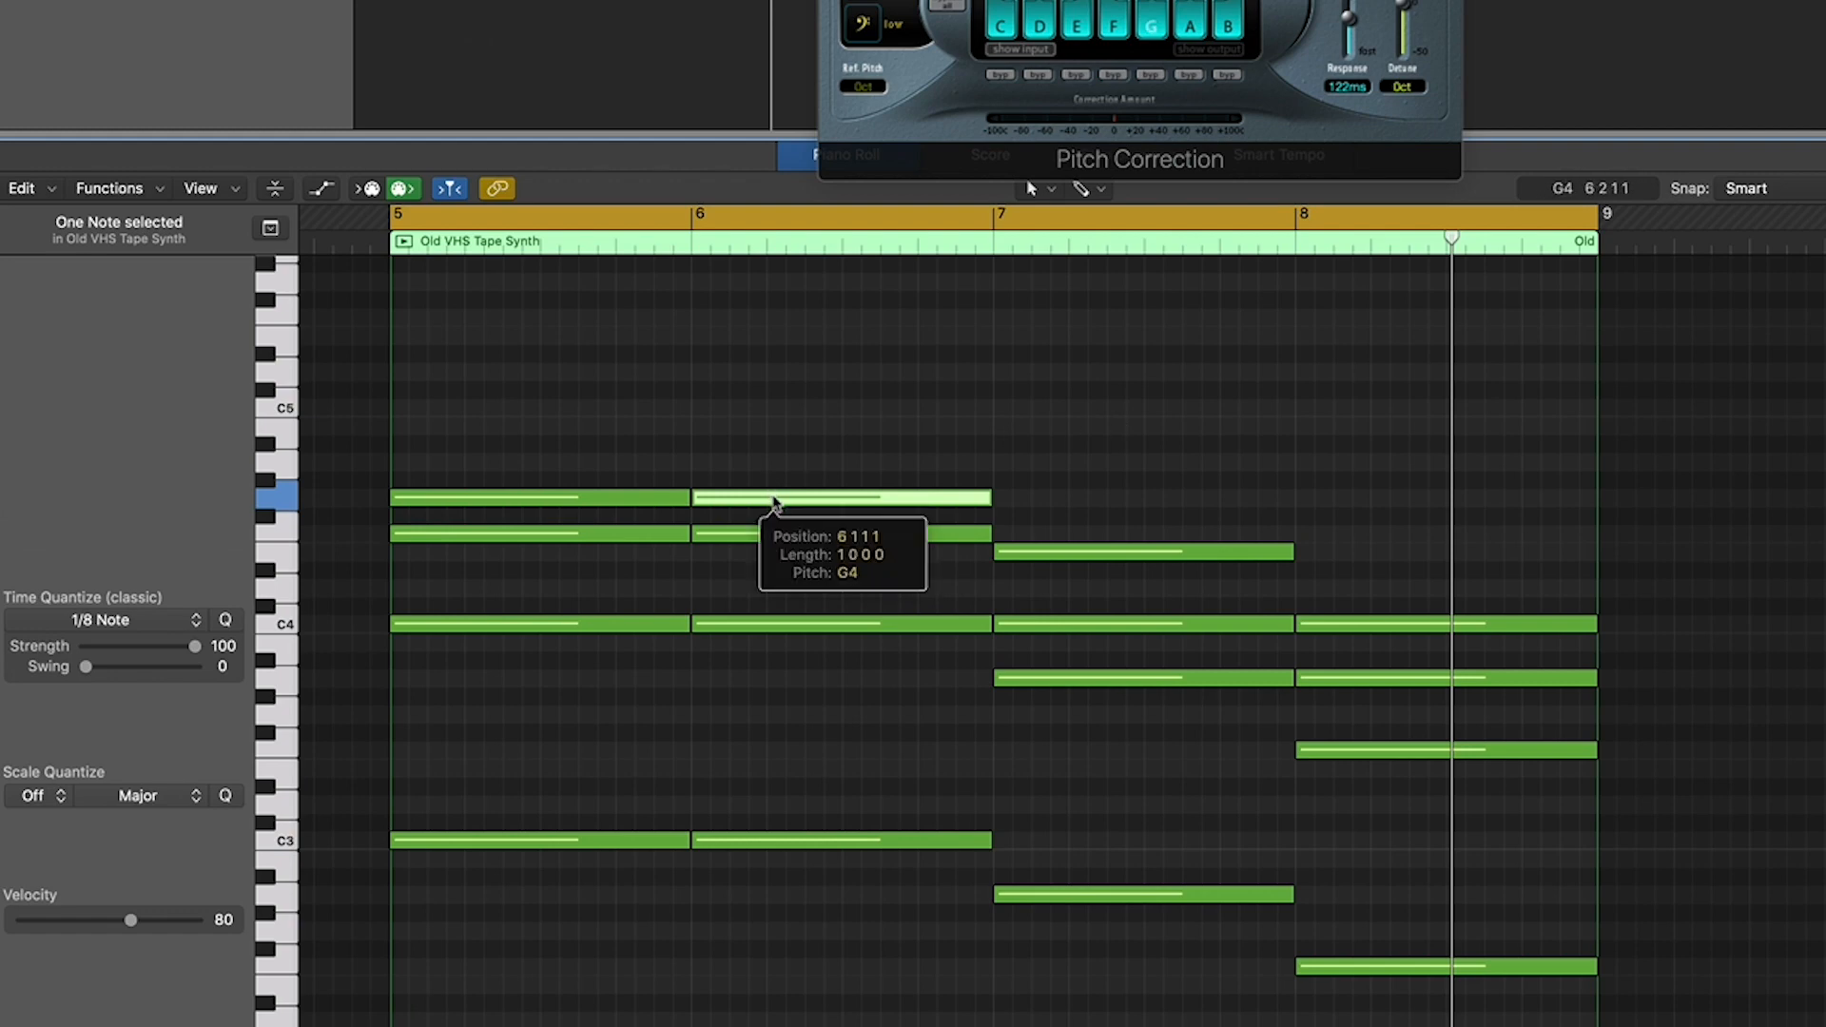
drag(767, 502, 762, 718)
key(space)
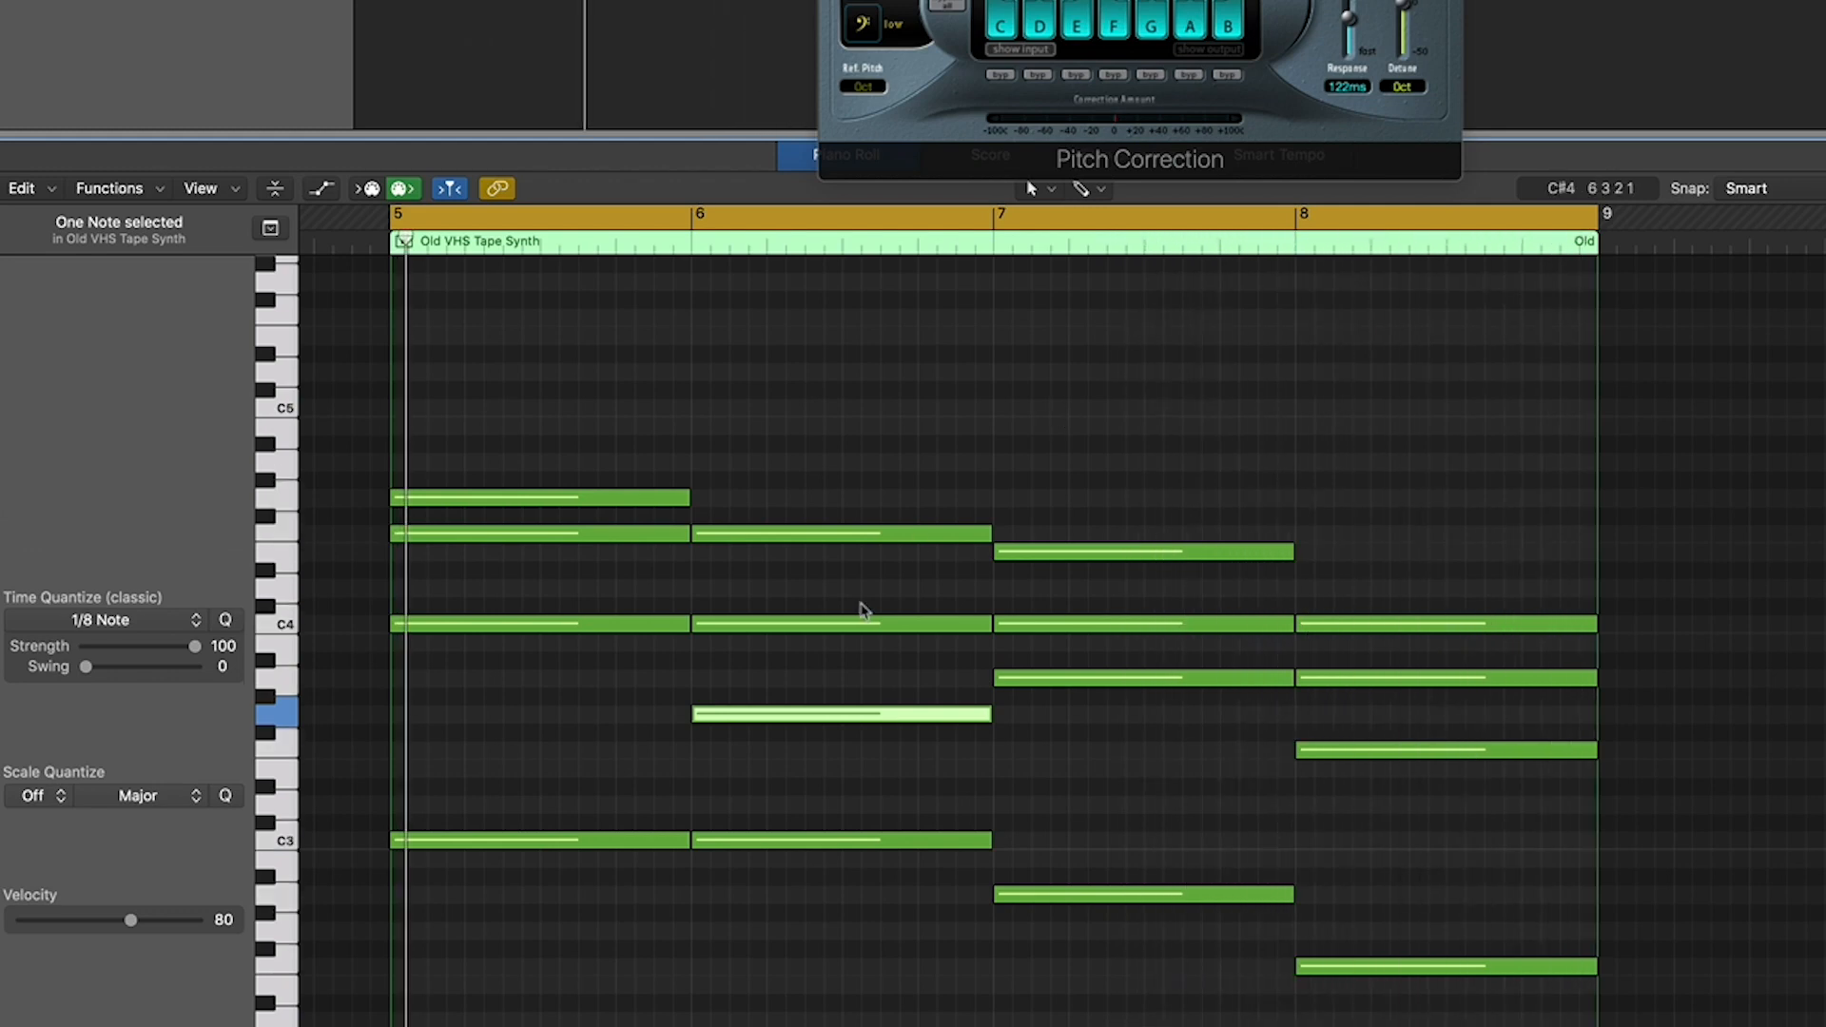
- Lower the bar 8 chord's A3 note to G3, and try the bar 7 chord's C4 note on D4 before returning it to C4
drag(1051, 628, 1059, 595)
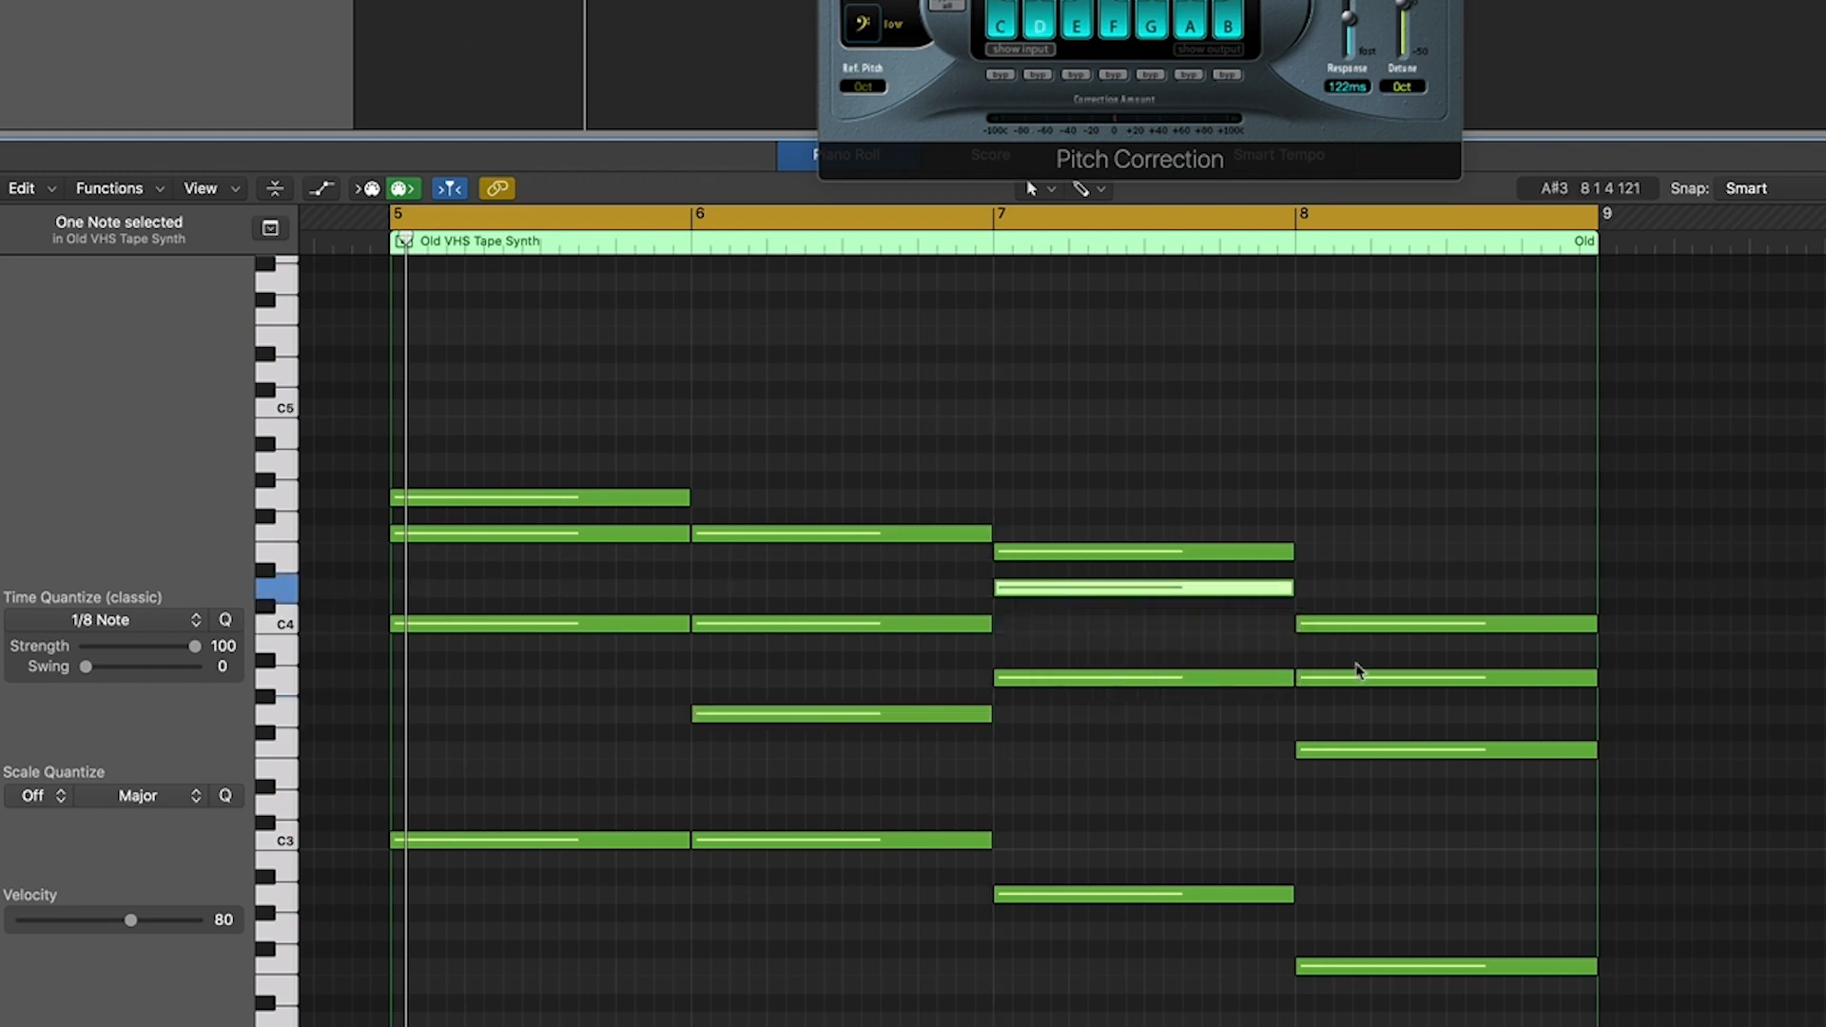
drag(1349, 680, 1347, 720)
key(space)
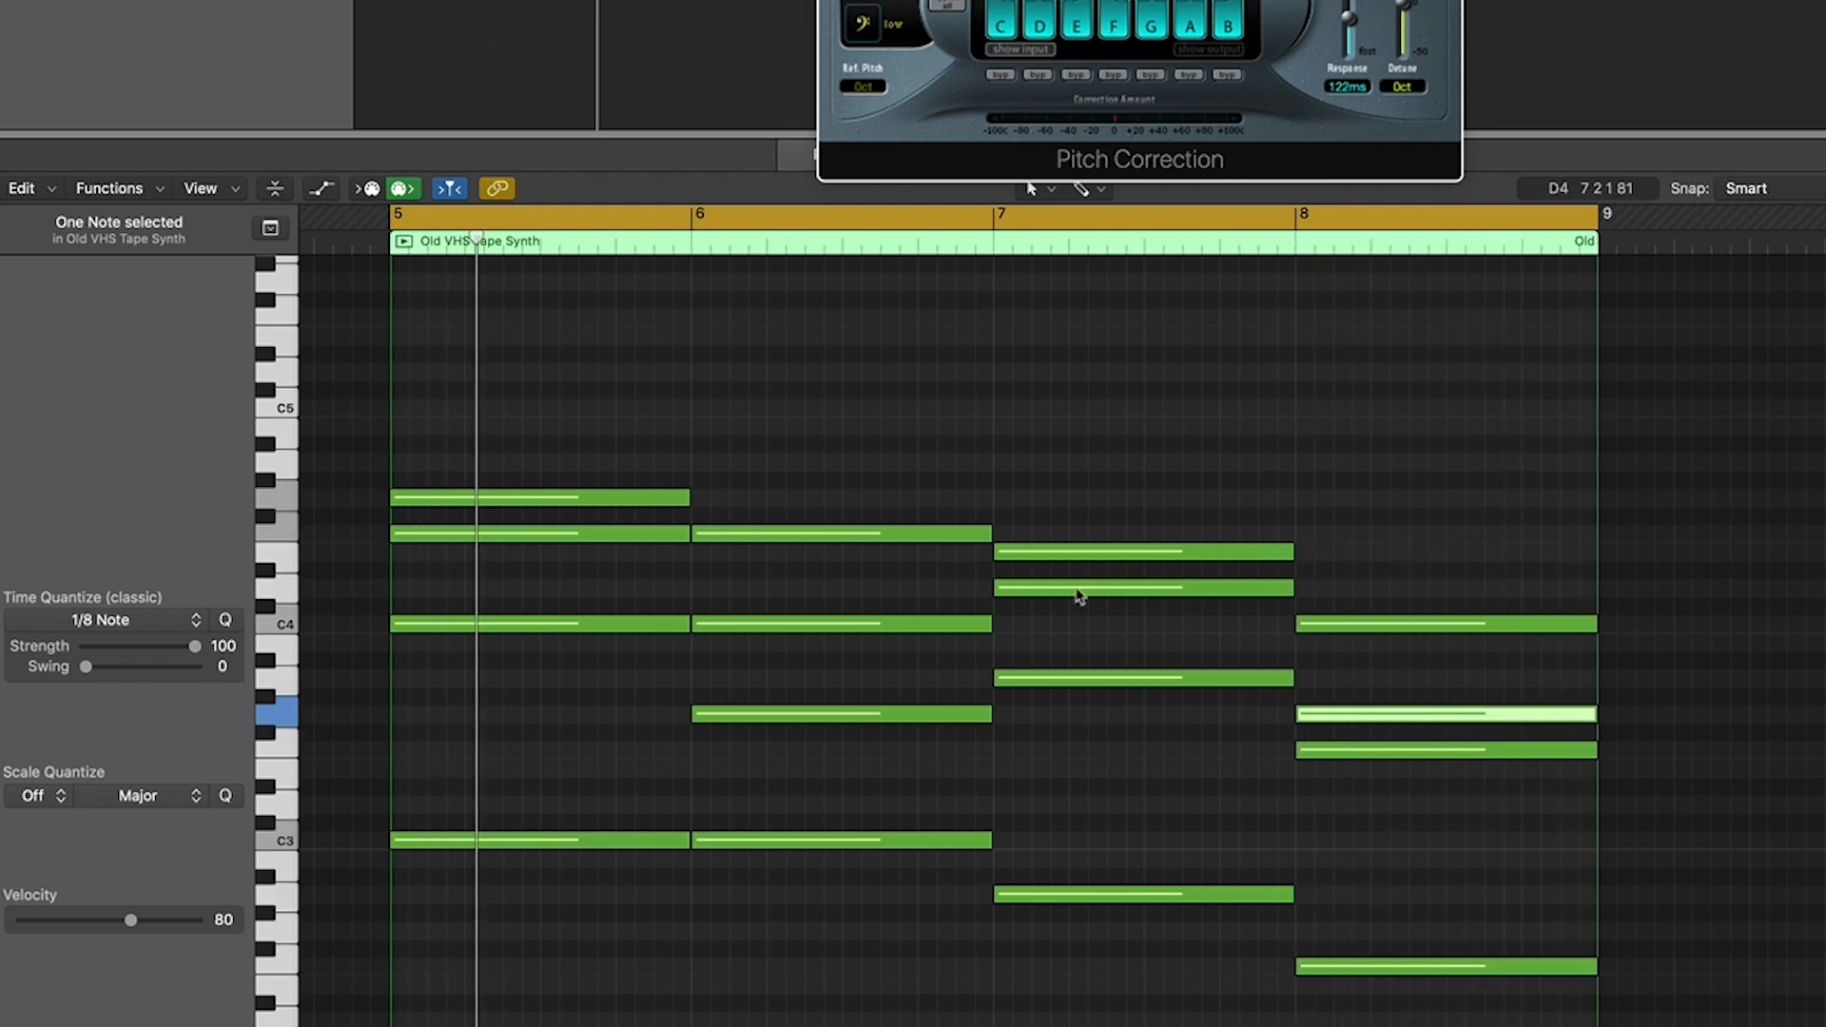
drag(1078, 588, 1073, 624)
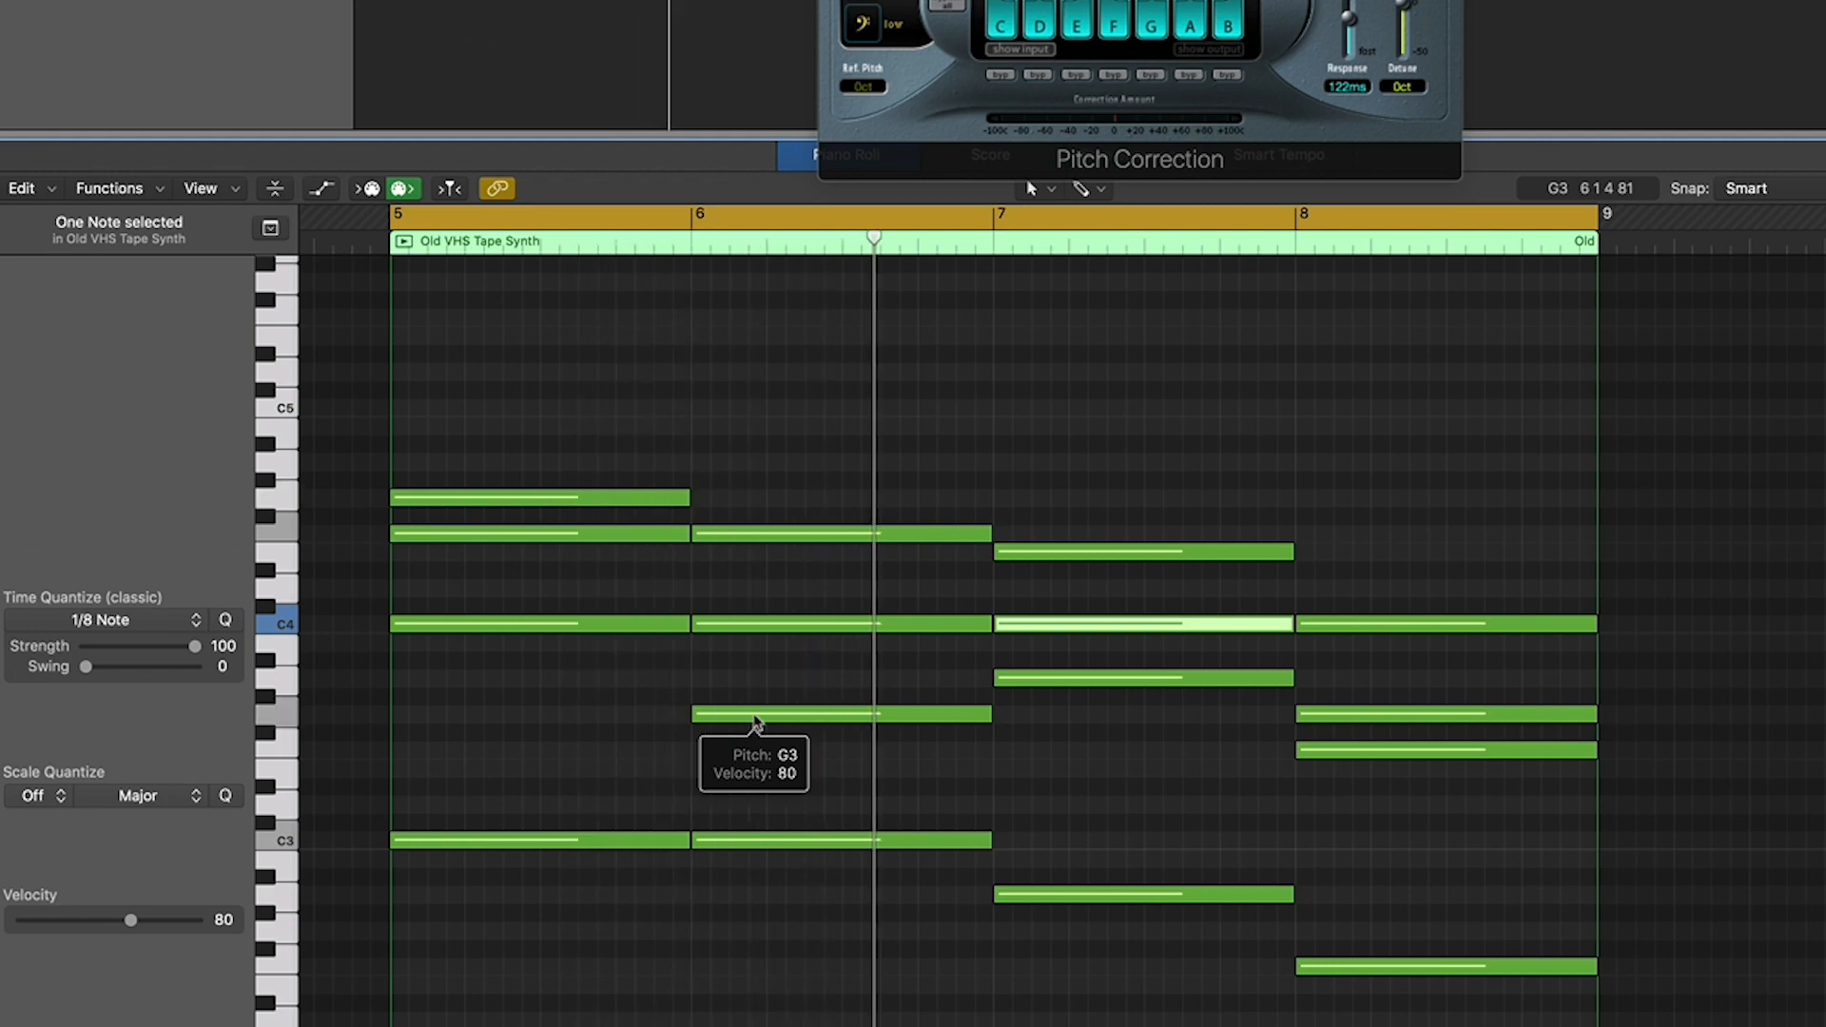
- Lower the bar 6 chord's F4 note to D4, and try its G3 note on G4 before returning it to G3
drag(757, 723, 767, 609)
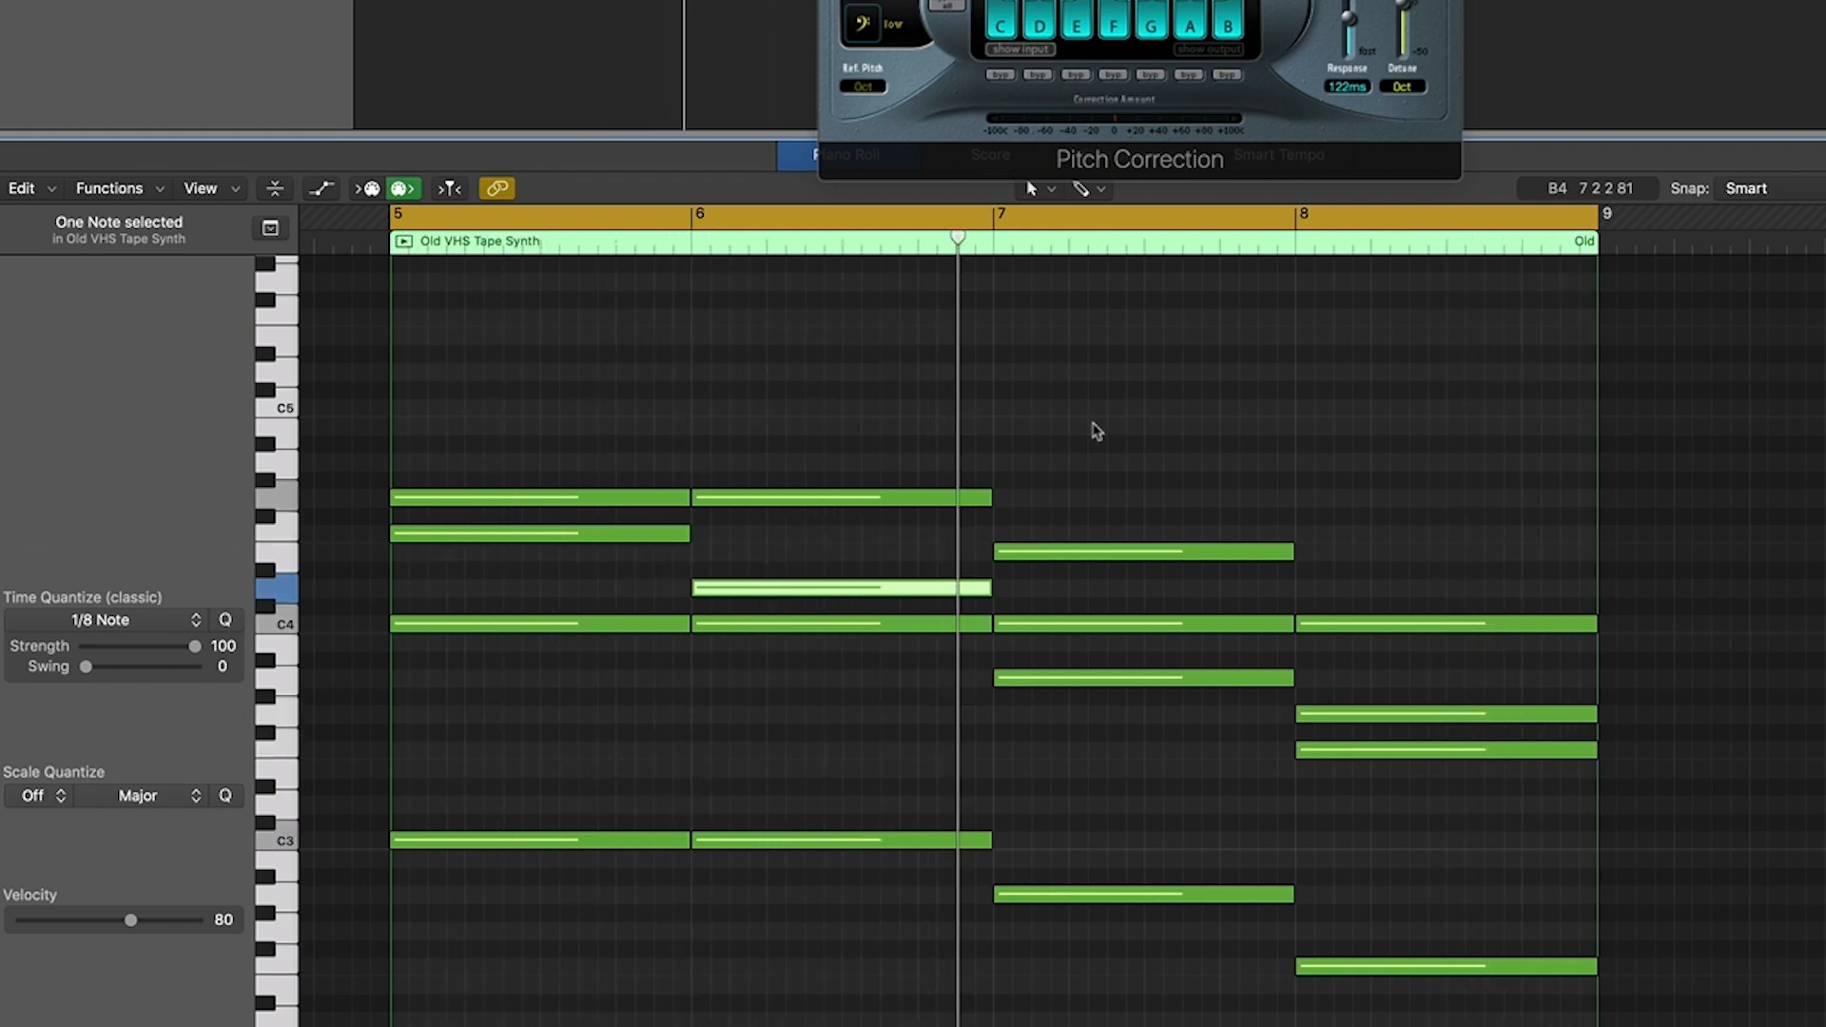
click(739, 498)
drag(738, 498, 754, 714)
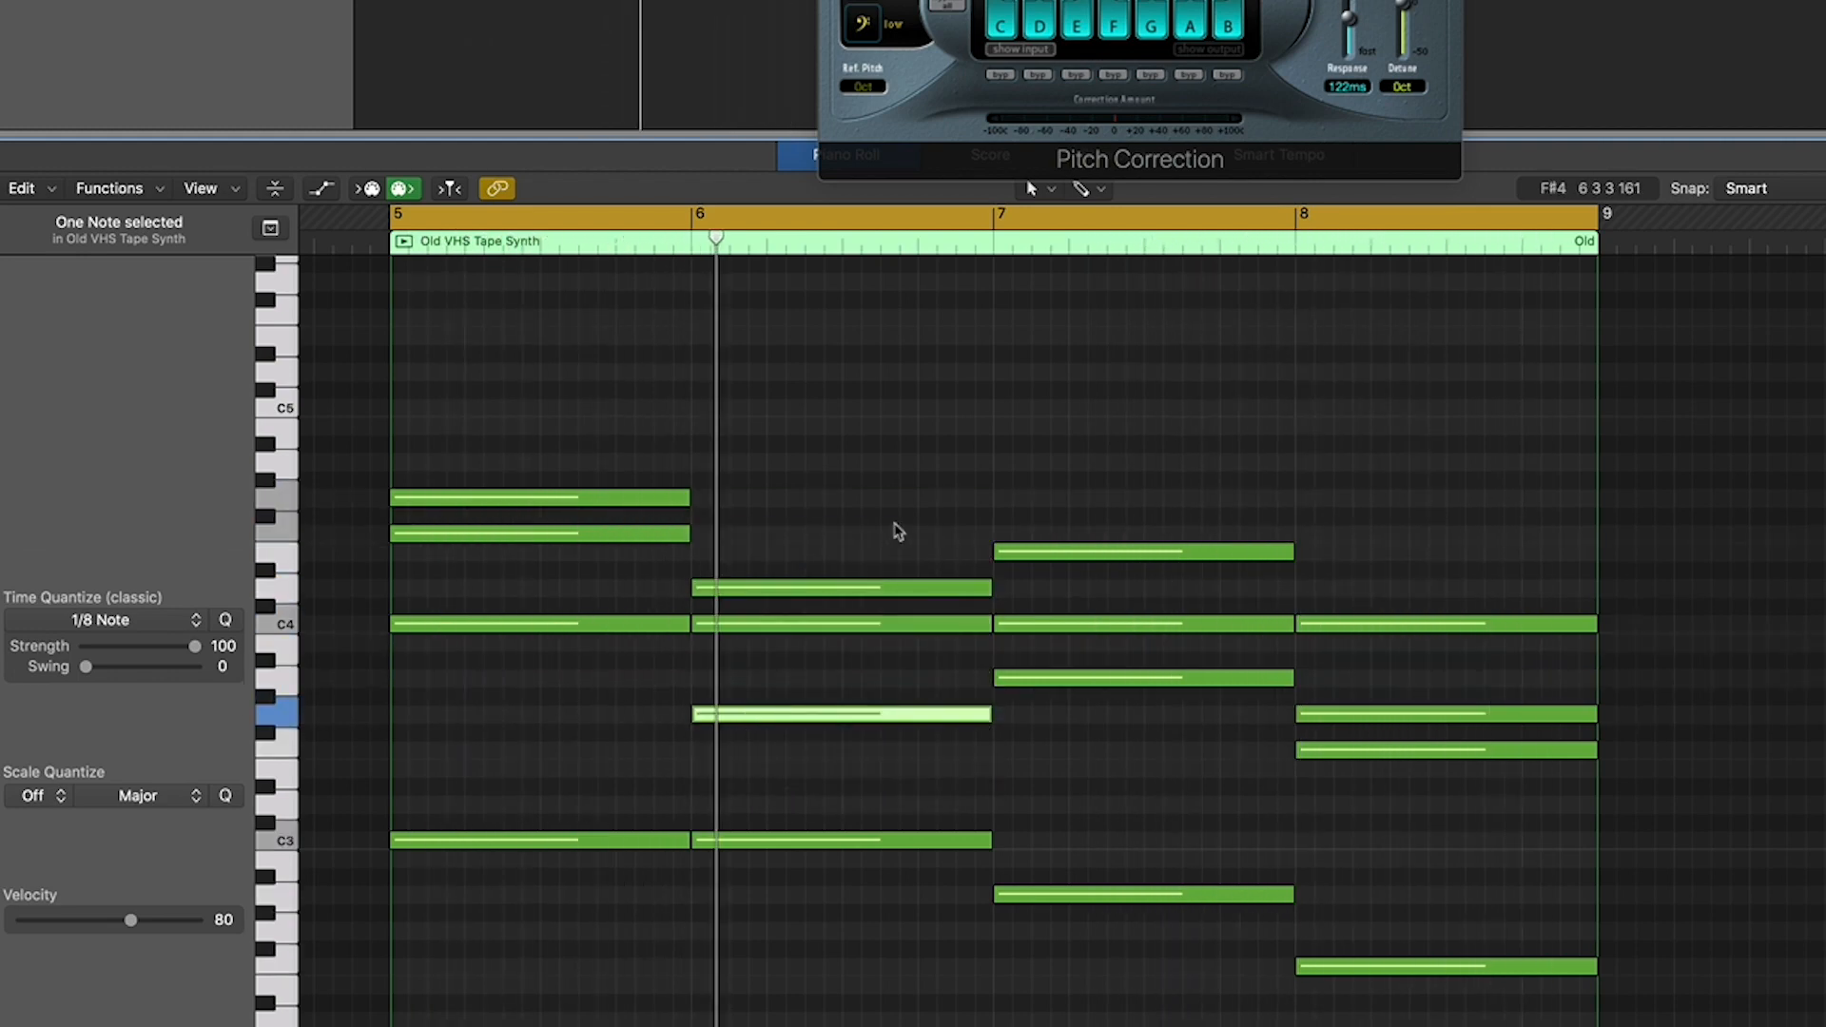
- Lower the bar 5 chord's G4 note and the bar 7 chord's A3 note to G3
drag(481, 499, 498, 713)
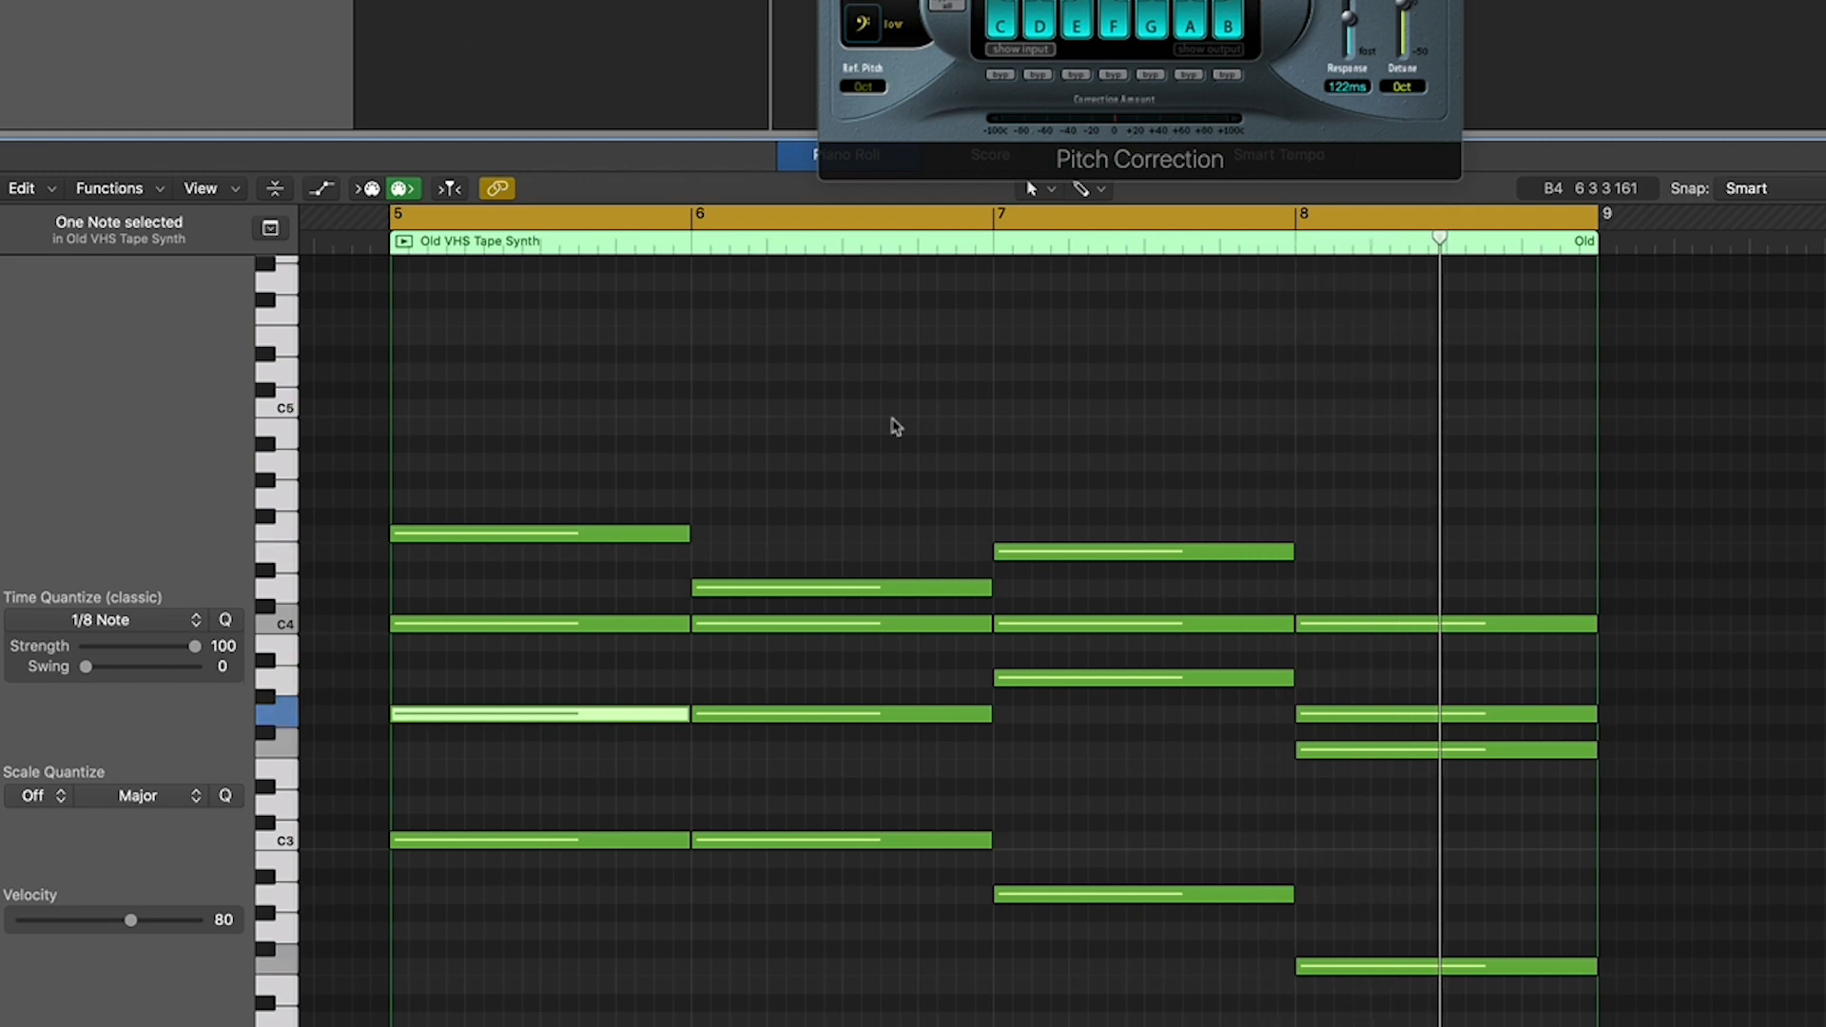
drag(1046, 678, 1093, 714)
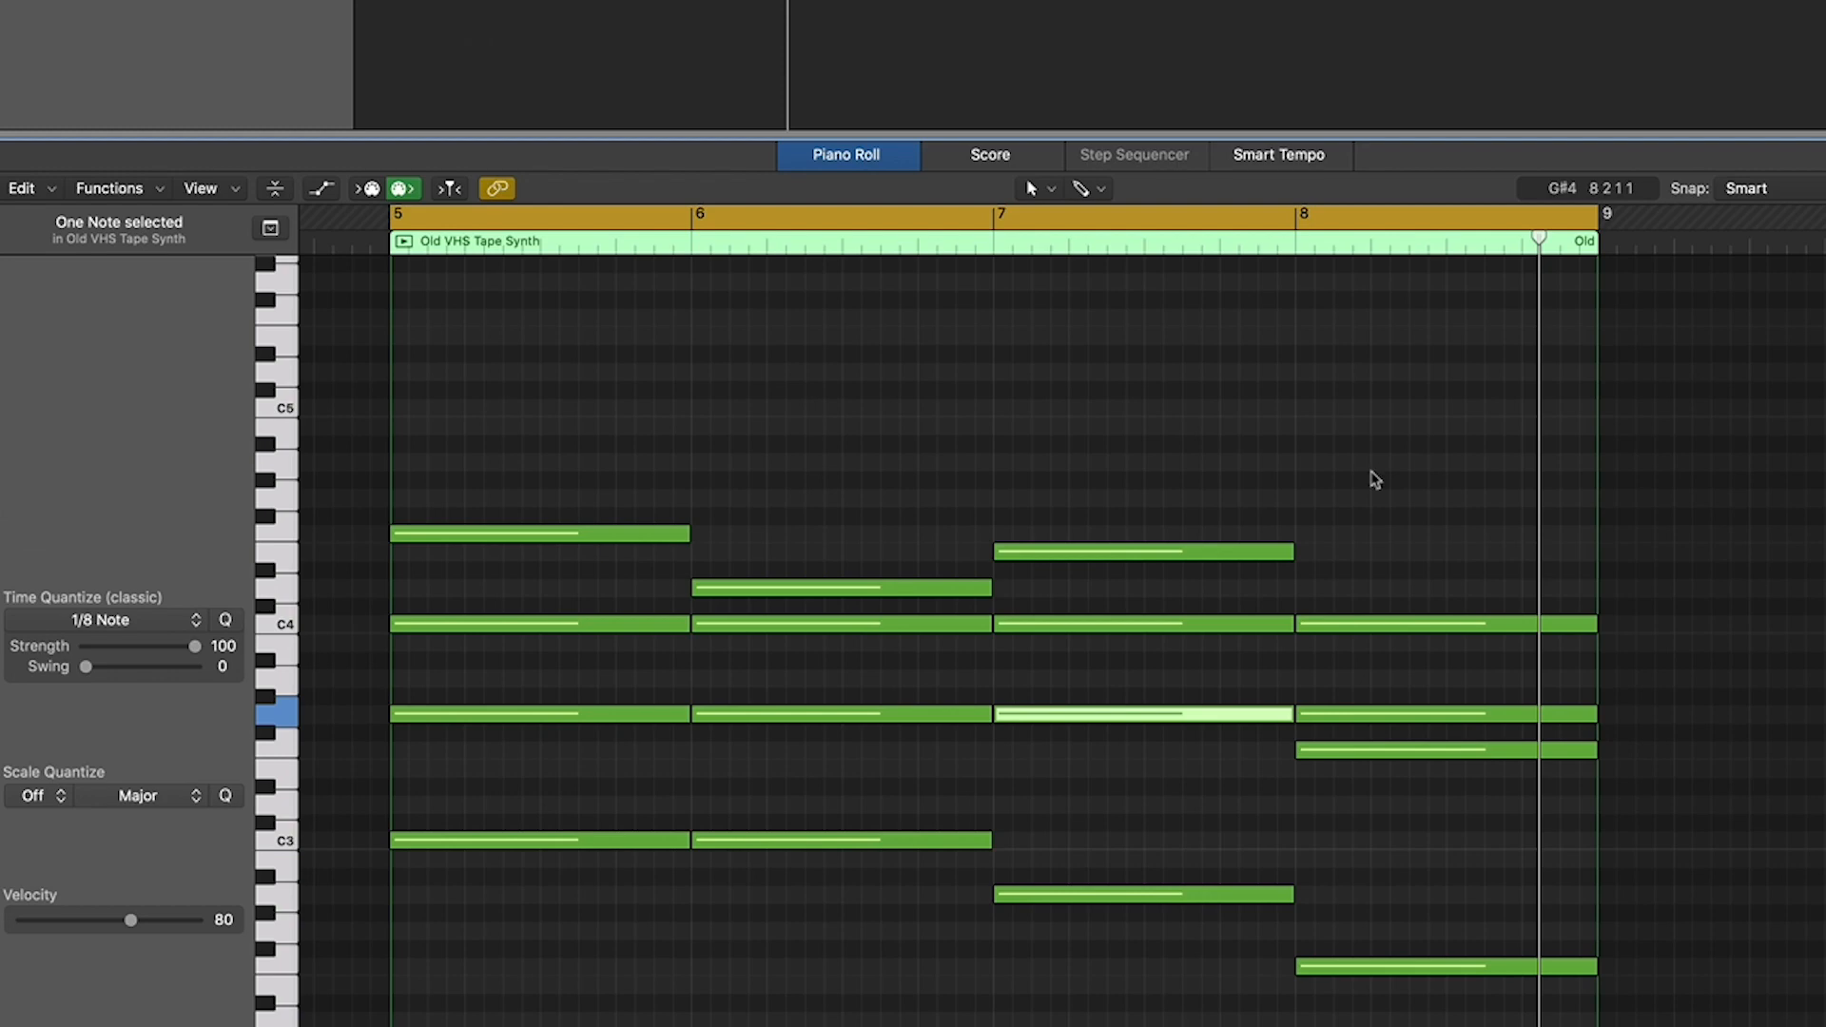
- Examine the G3 and C4 notes shared by the four chords in bars 5 to 8
scroll(1377, 479, left, 1)
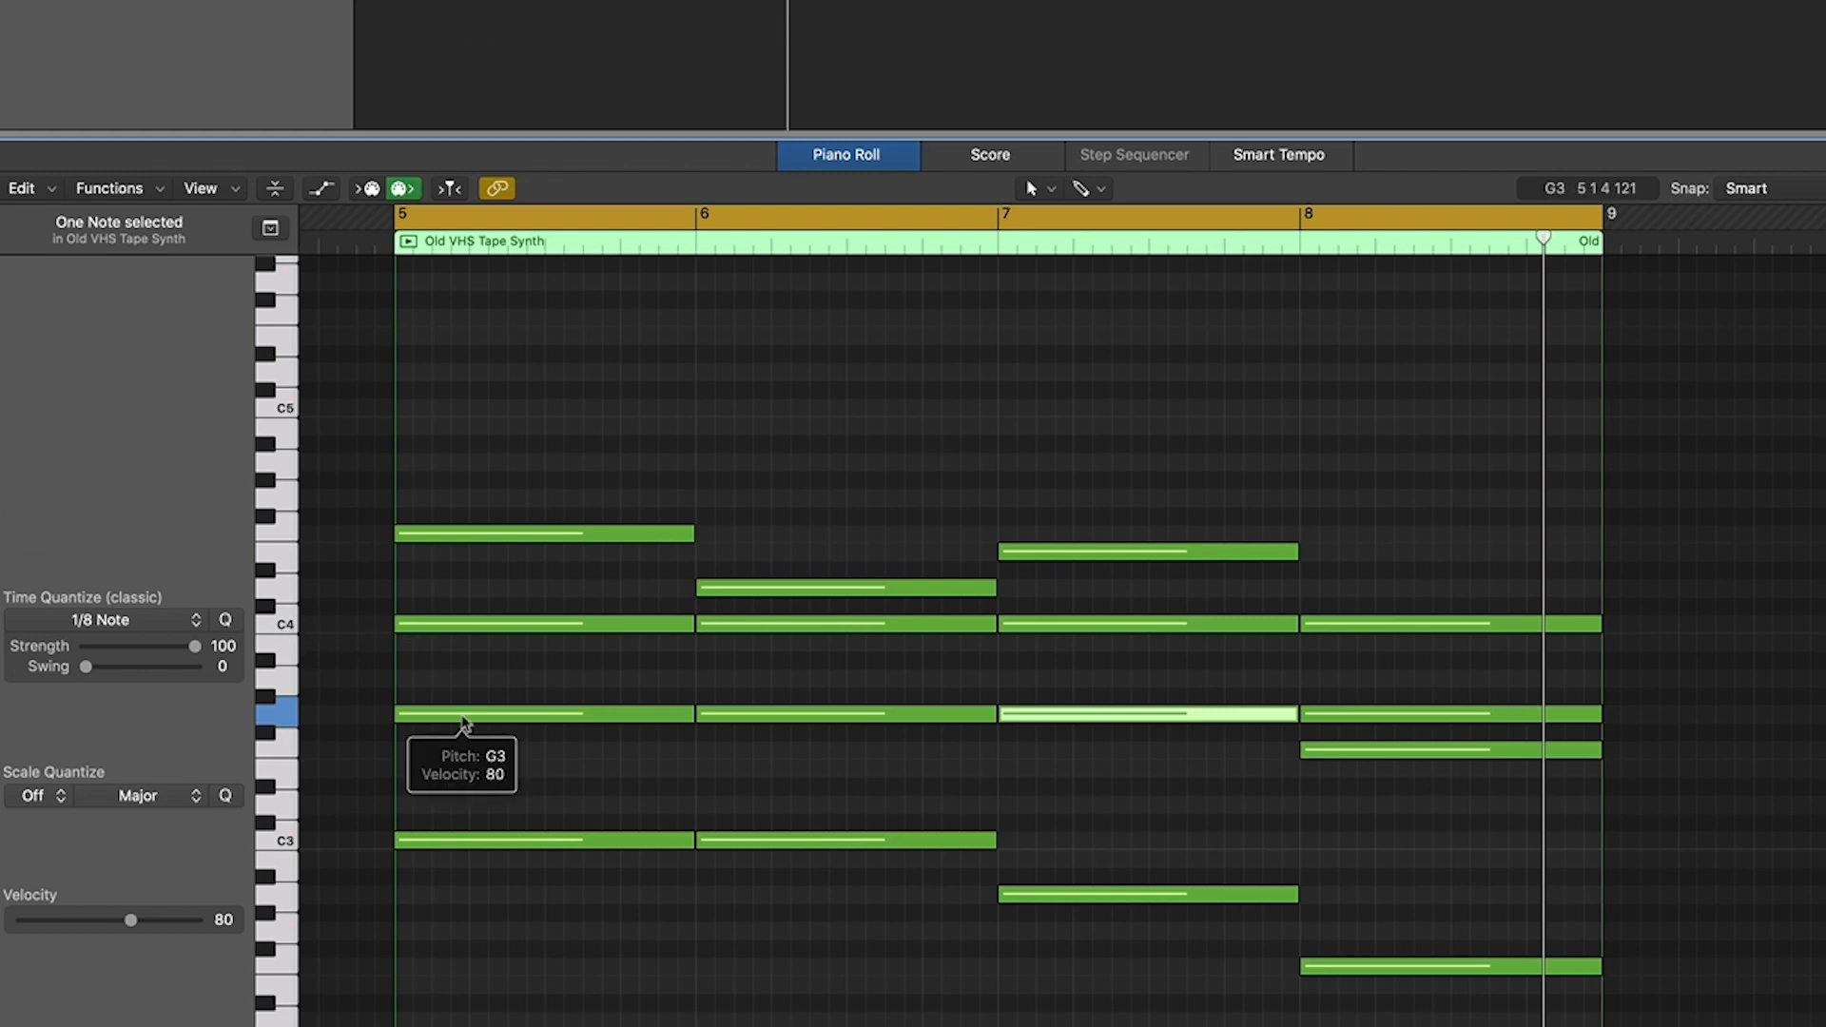
scroll(475, 641, right, 3)
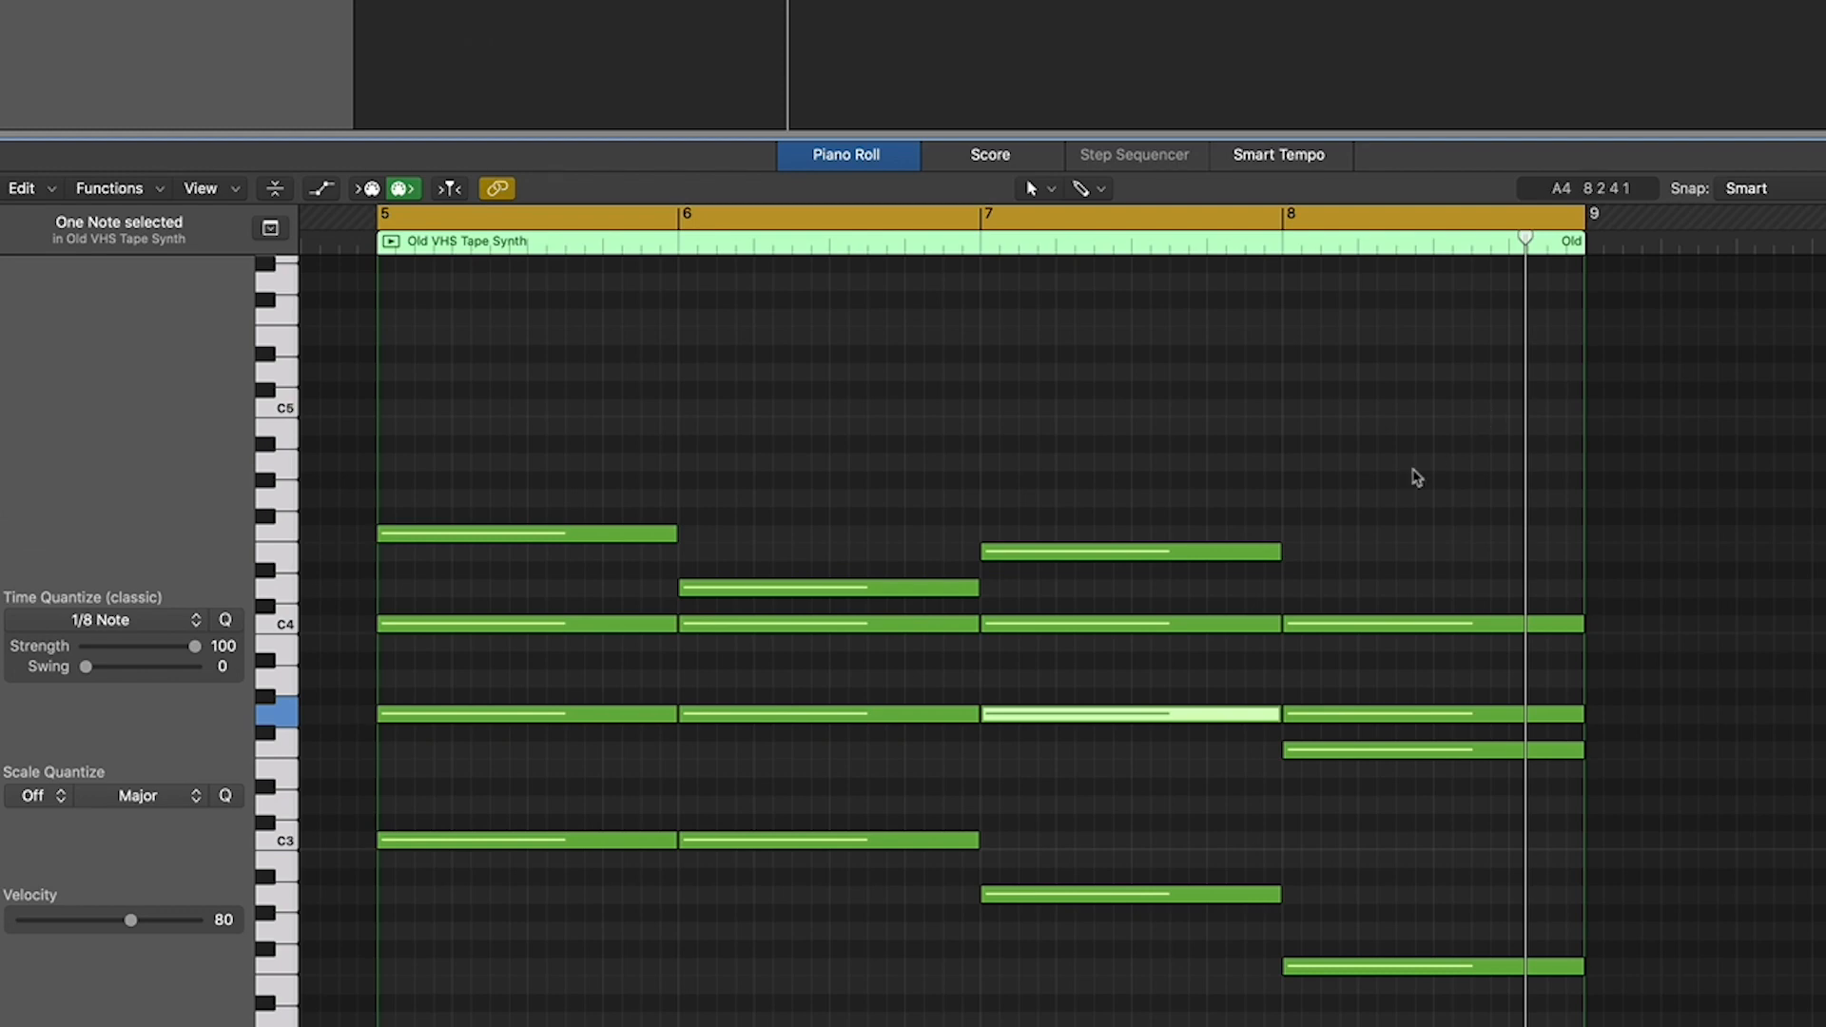
scroll(1418, 479, down, 1)
scroll(1019, 684, down, 1)
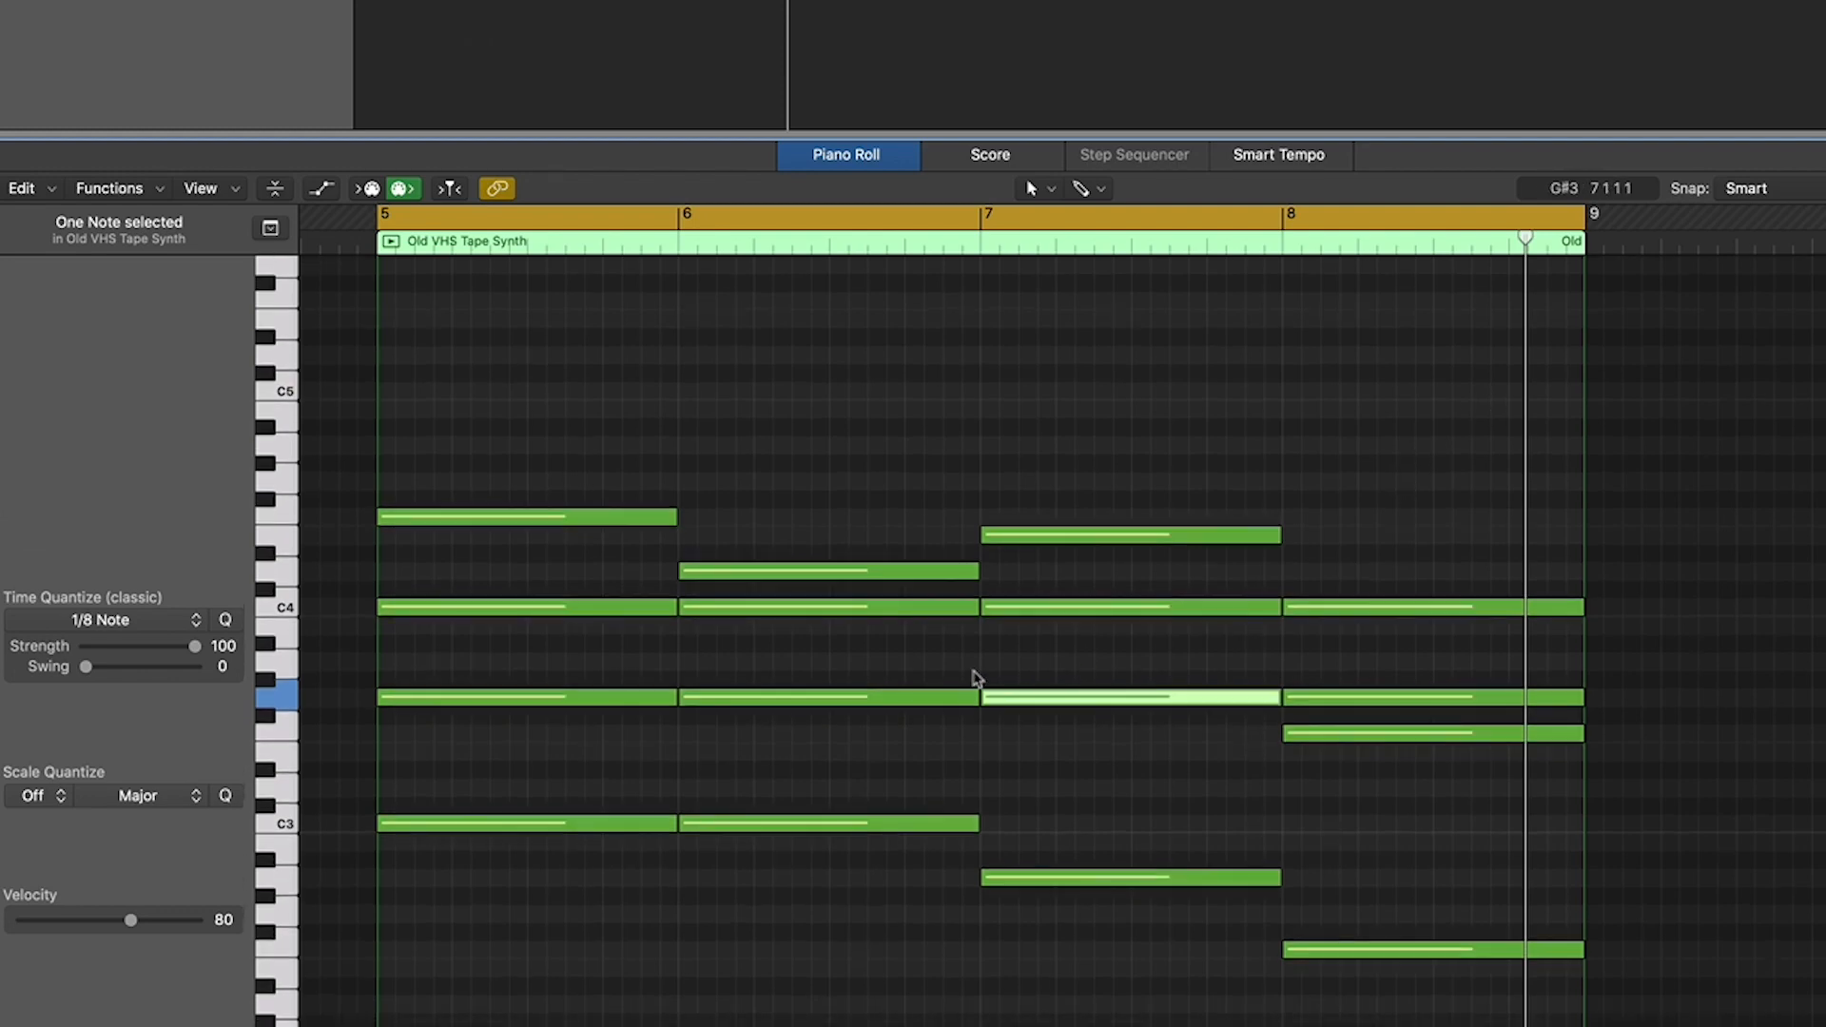
scroll(990, 666, left, 3)
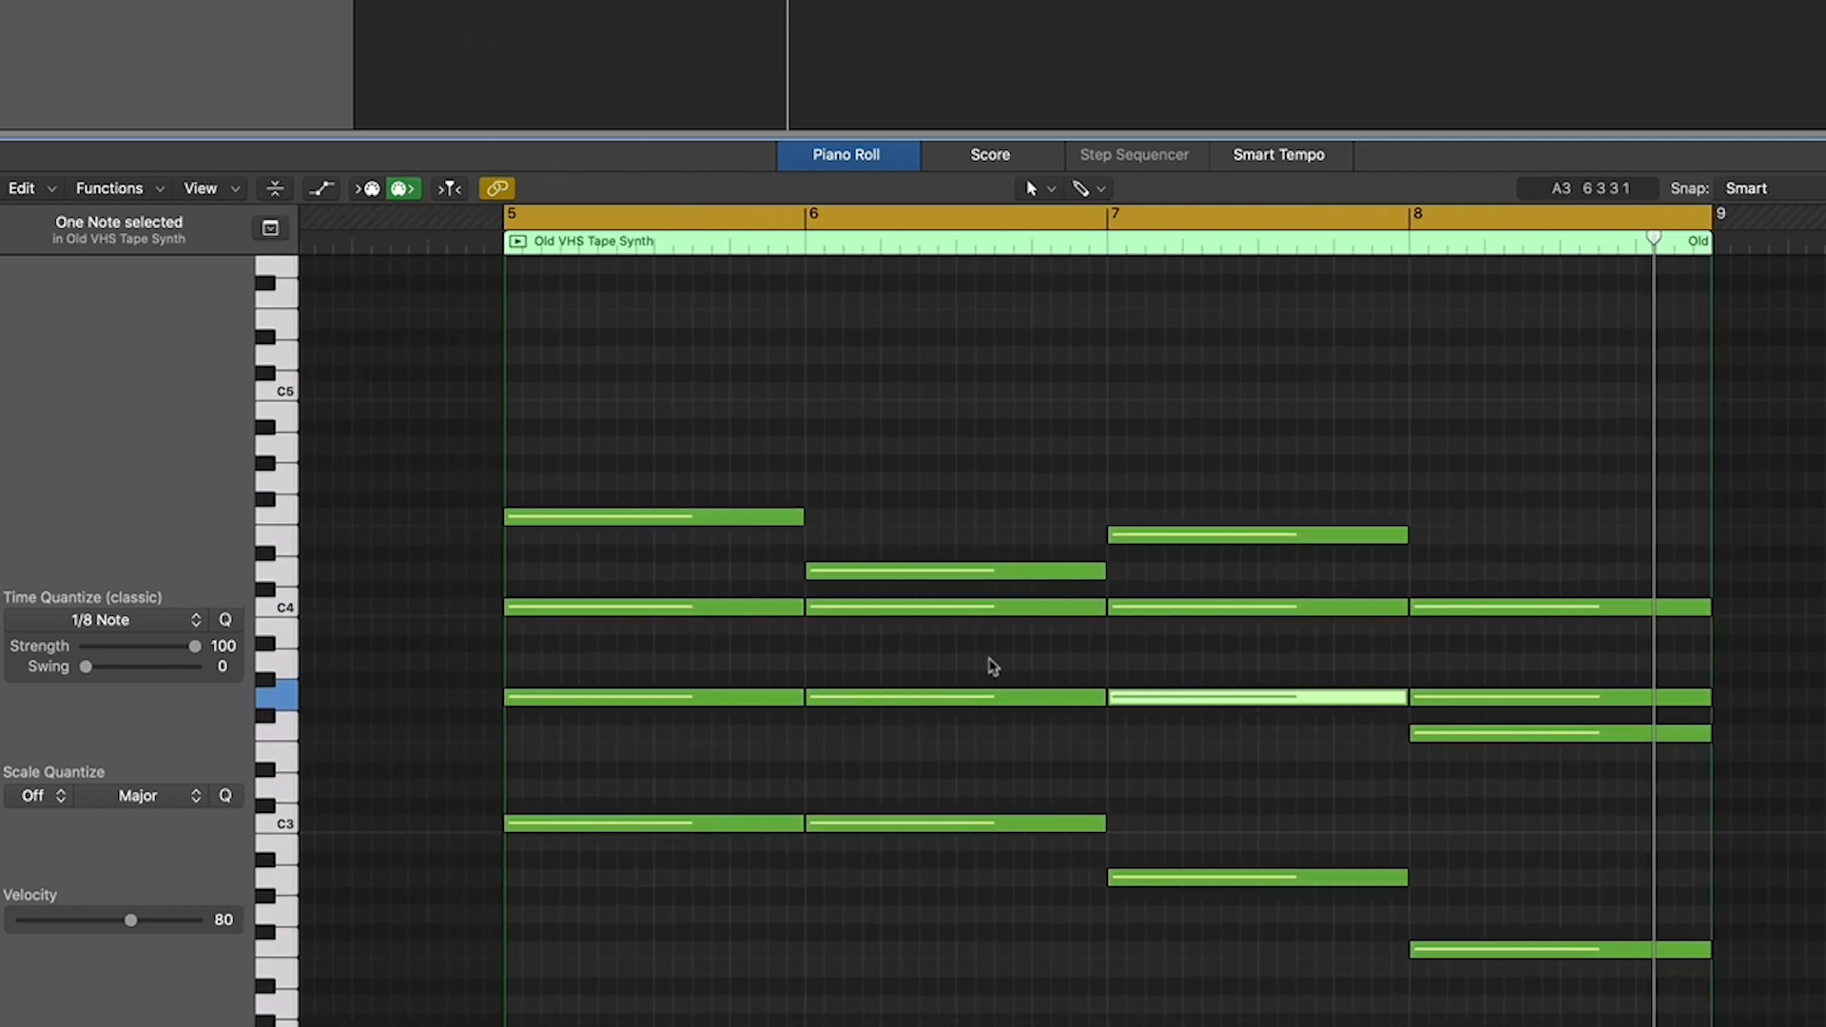
scroll(1101, 640, right, 5)
scroll(1072, 620, left, 1)
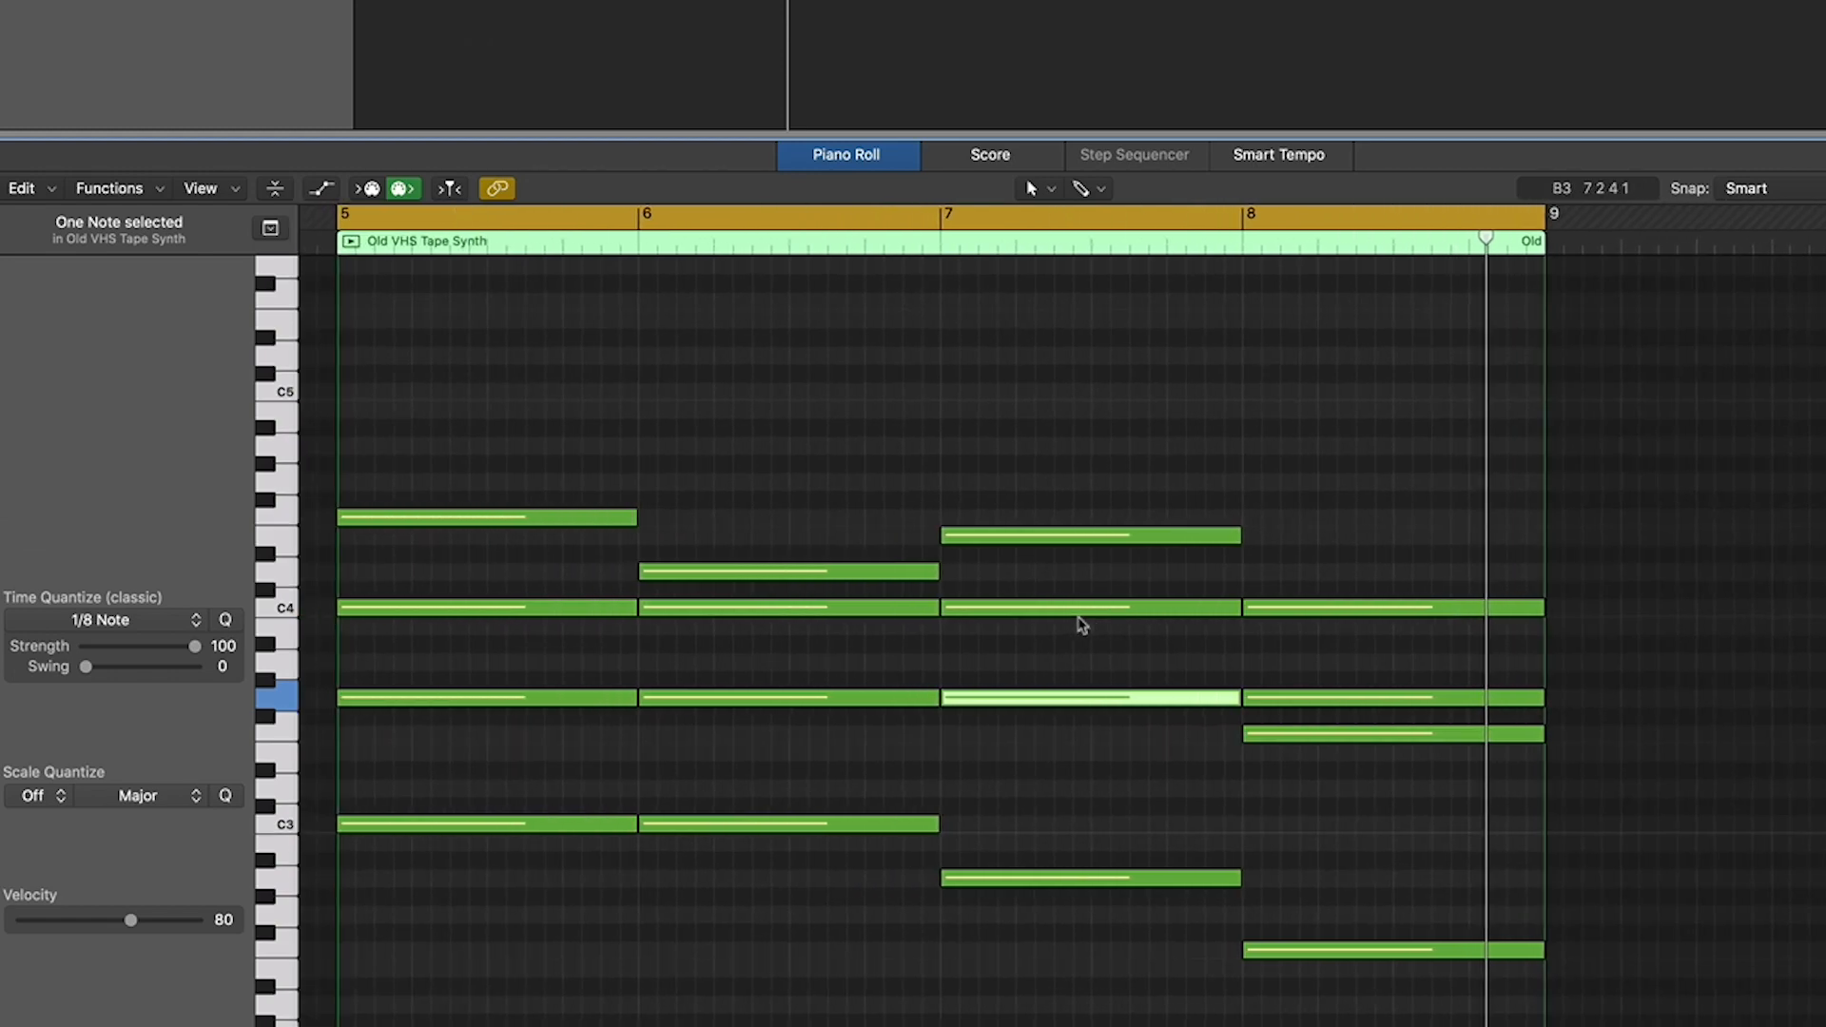
scroll(1083, 623, left, 2)
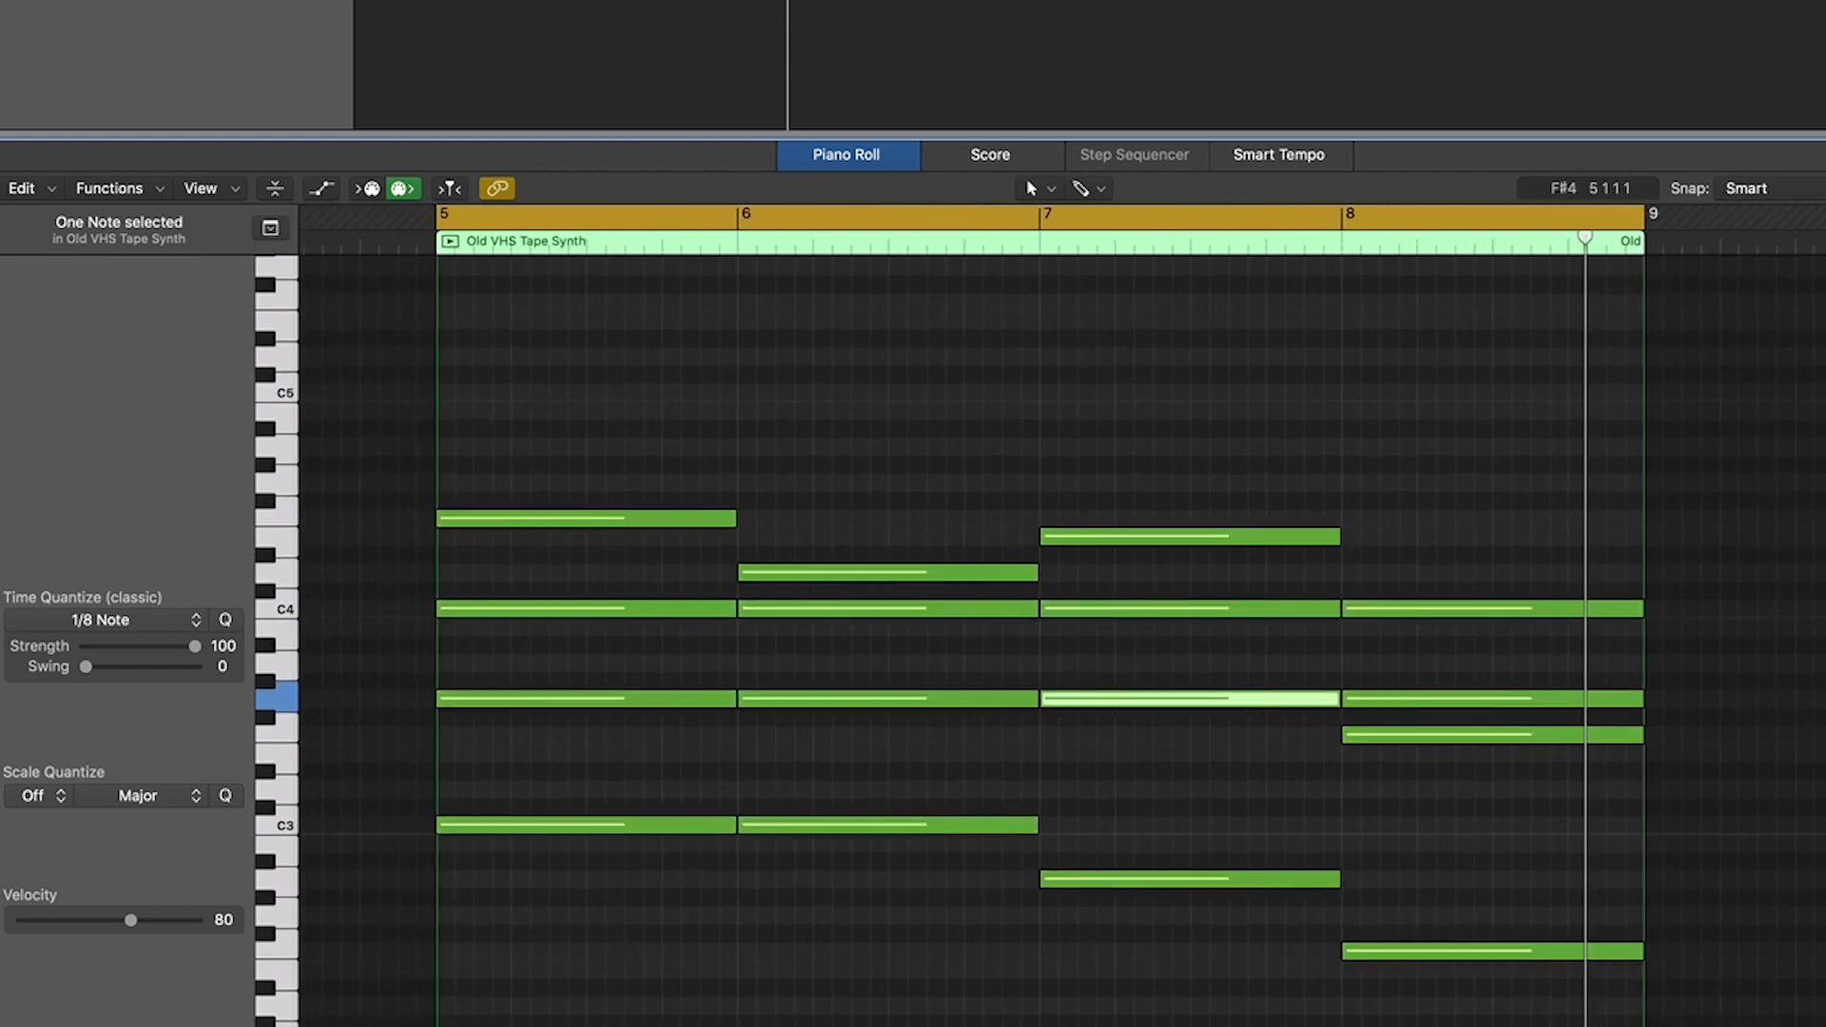
- Load Retro Synth in stereo as the track's instrument and open its preset list
click(2, 698)
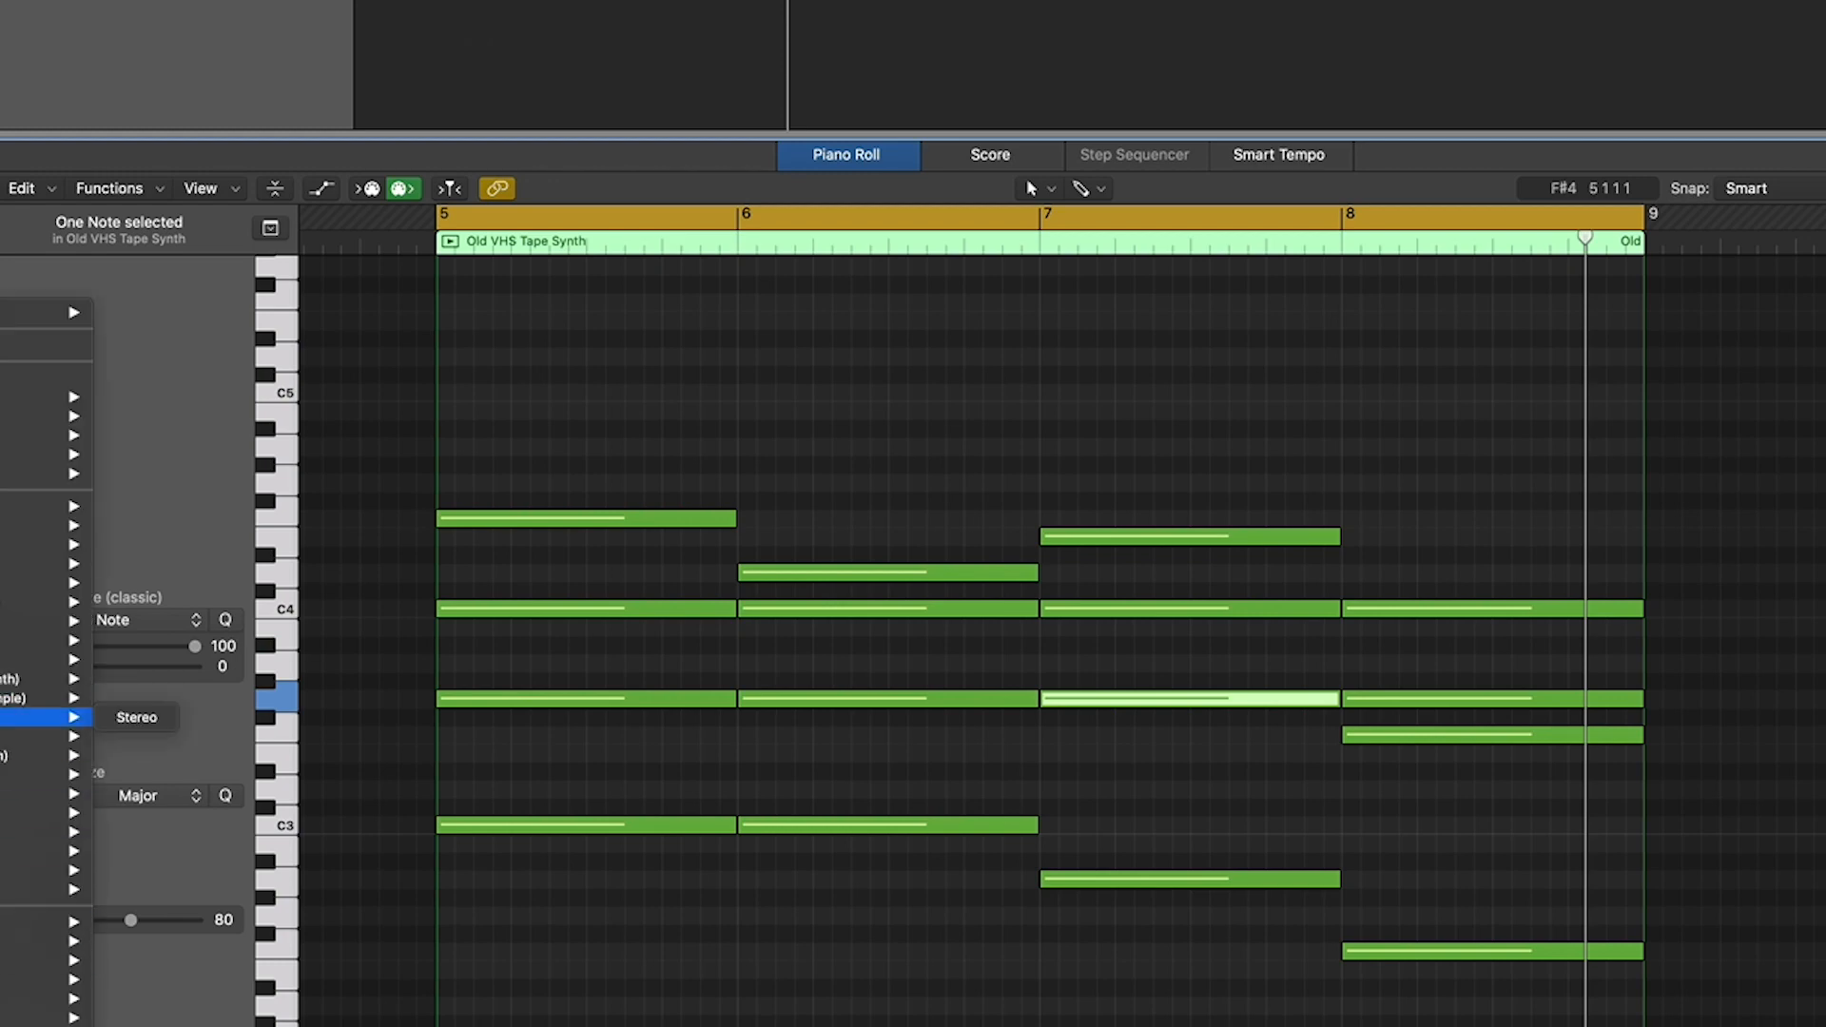
click(147, 721)
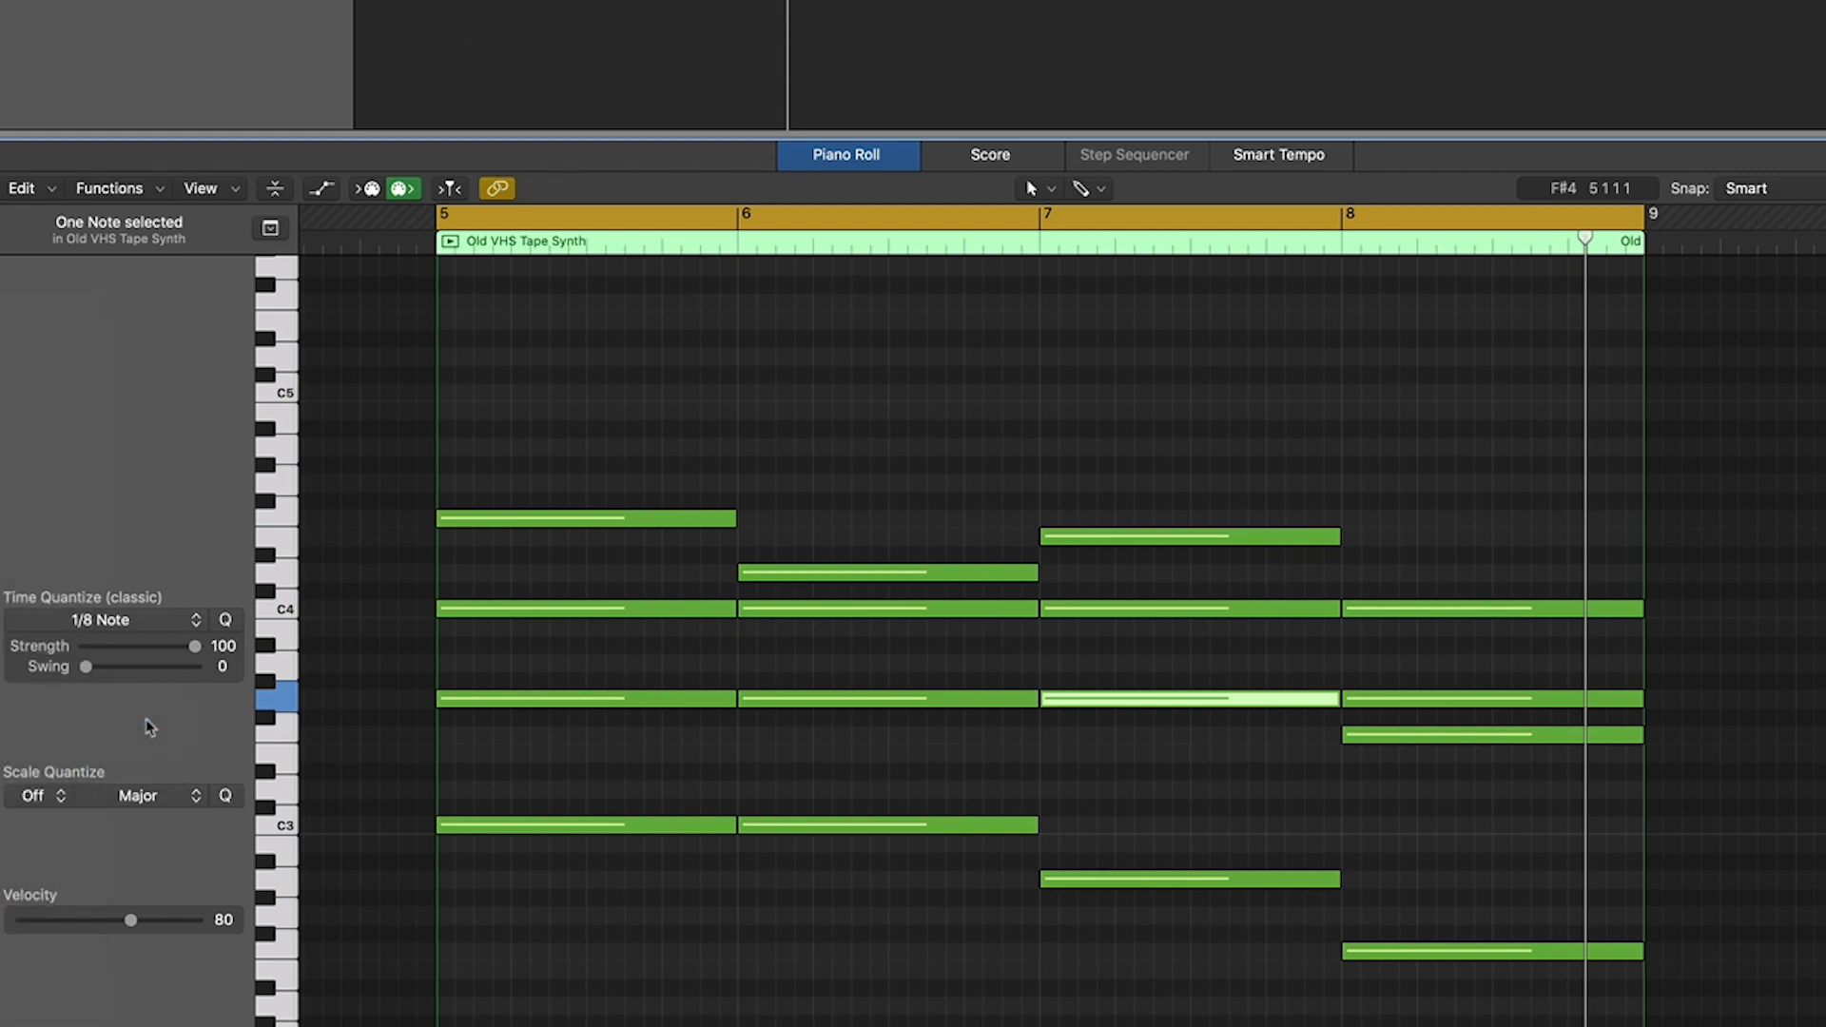
click(514, 8)
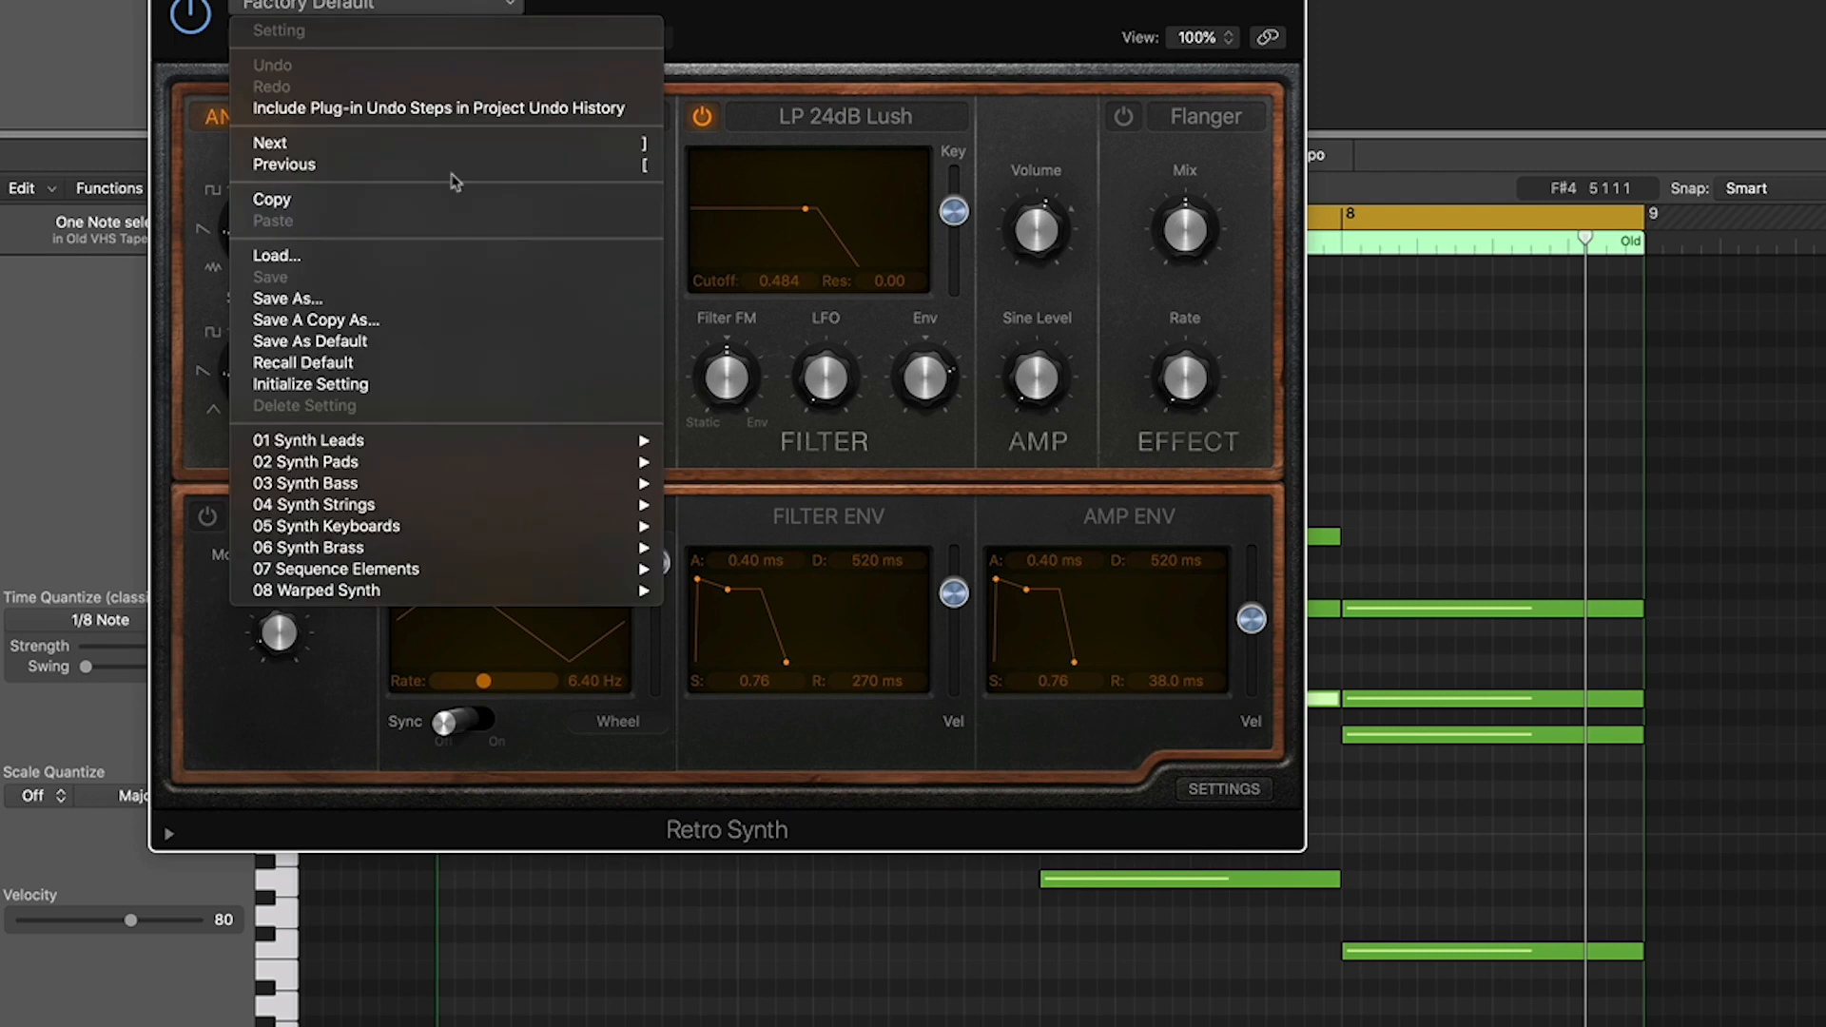
mouse_move(501, 531)
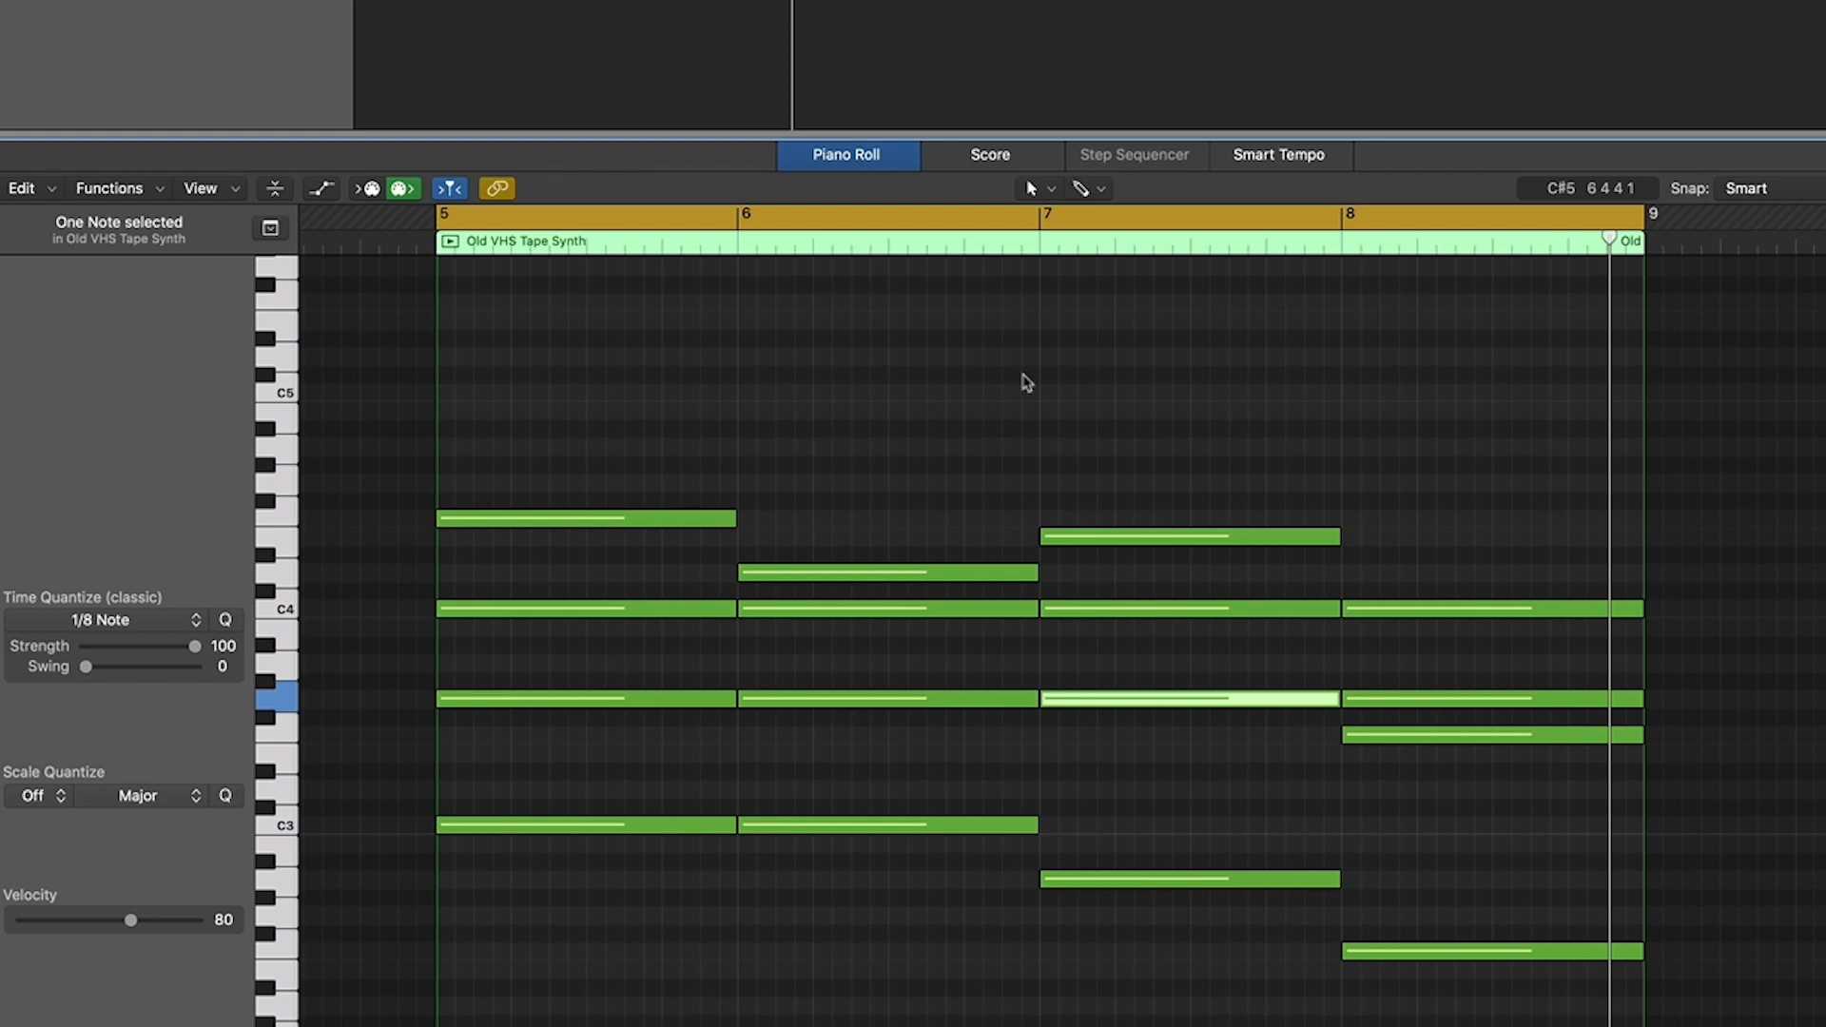
- Add one full-bar note to each chord: E4 in bar 5, B3 in bar 6, D4 in bar 7 and A3 in bar 8
click(449, 663)
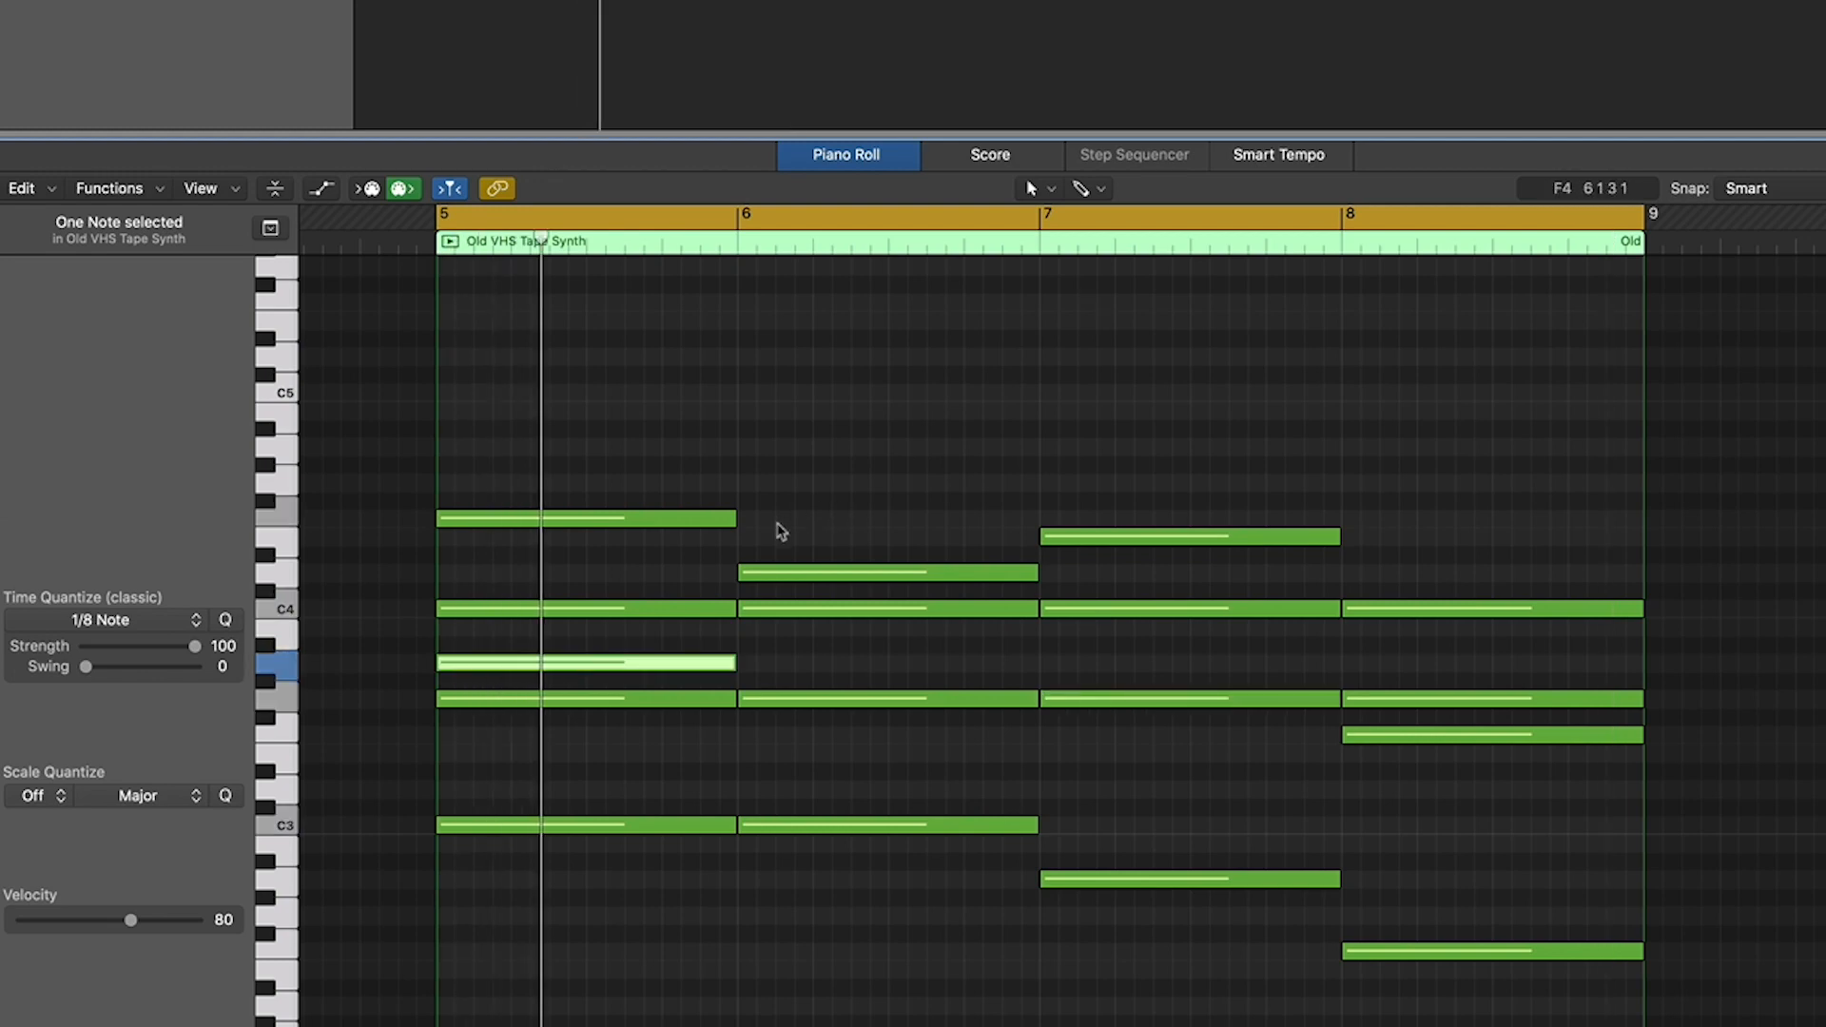
drag(604, 669, 584, 539)
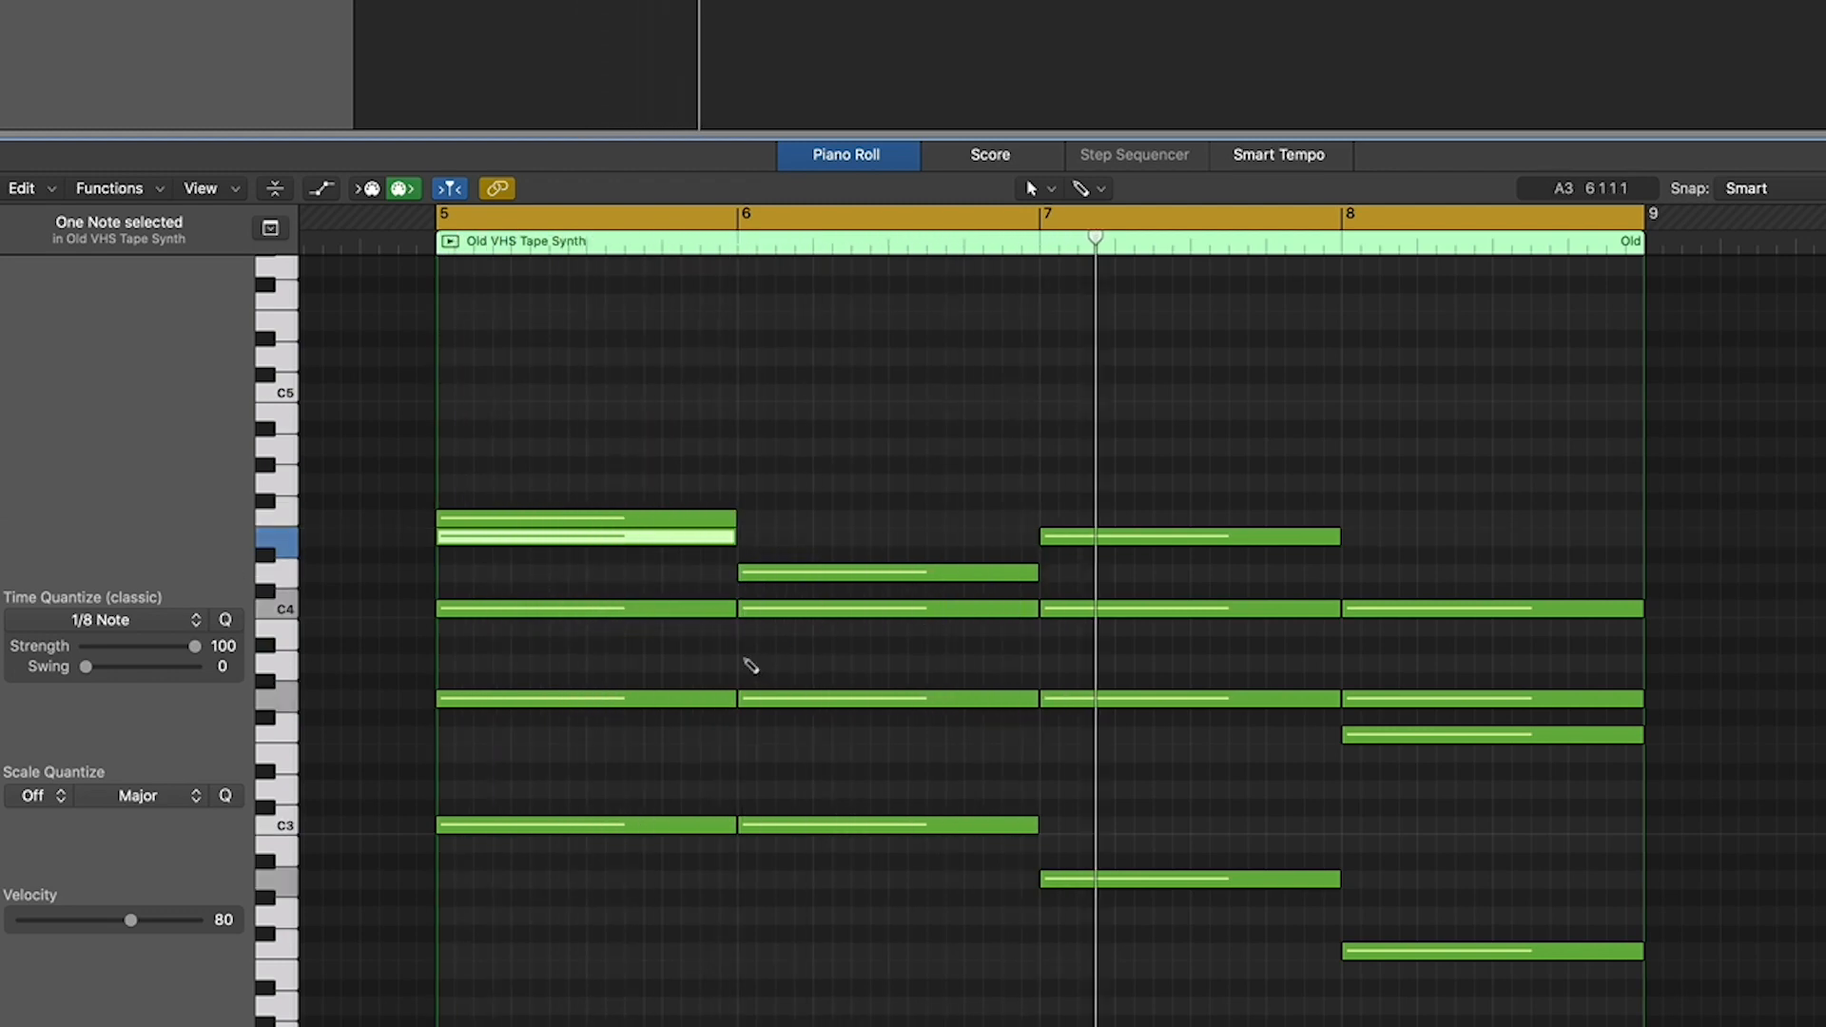
super+click(744, 627)
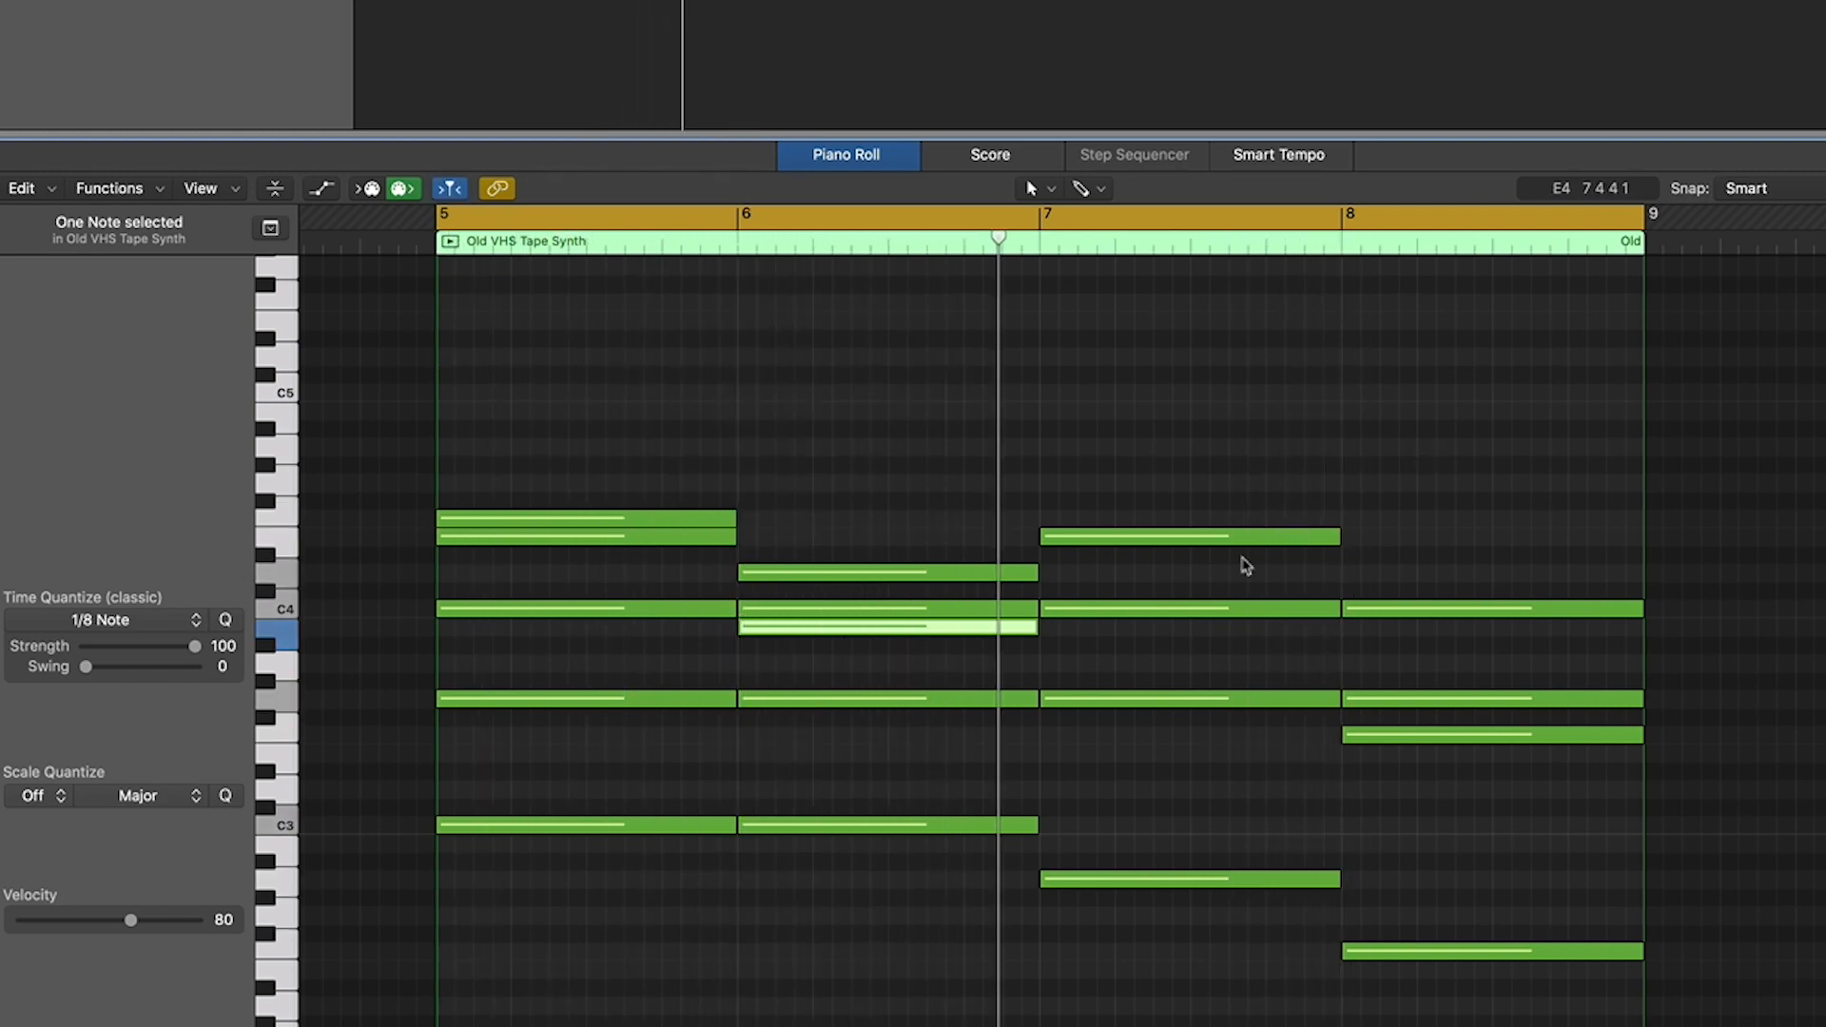
super+click(1050, 572)
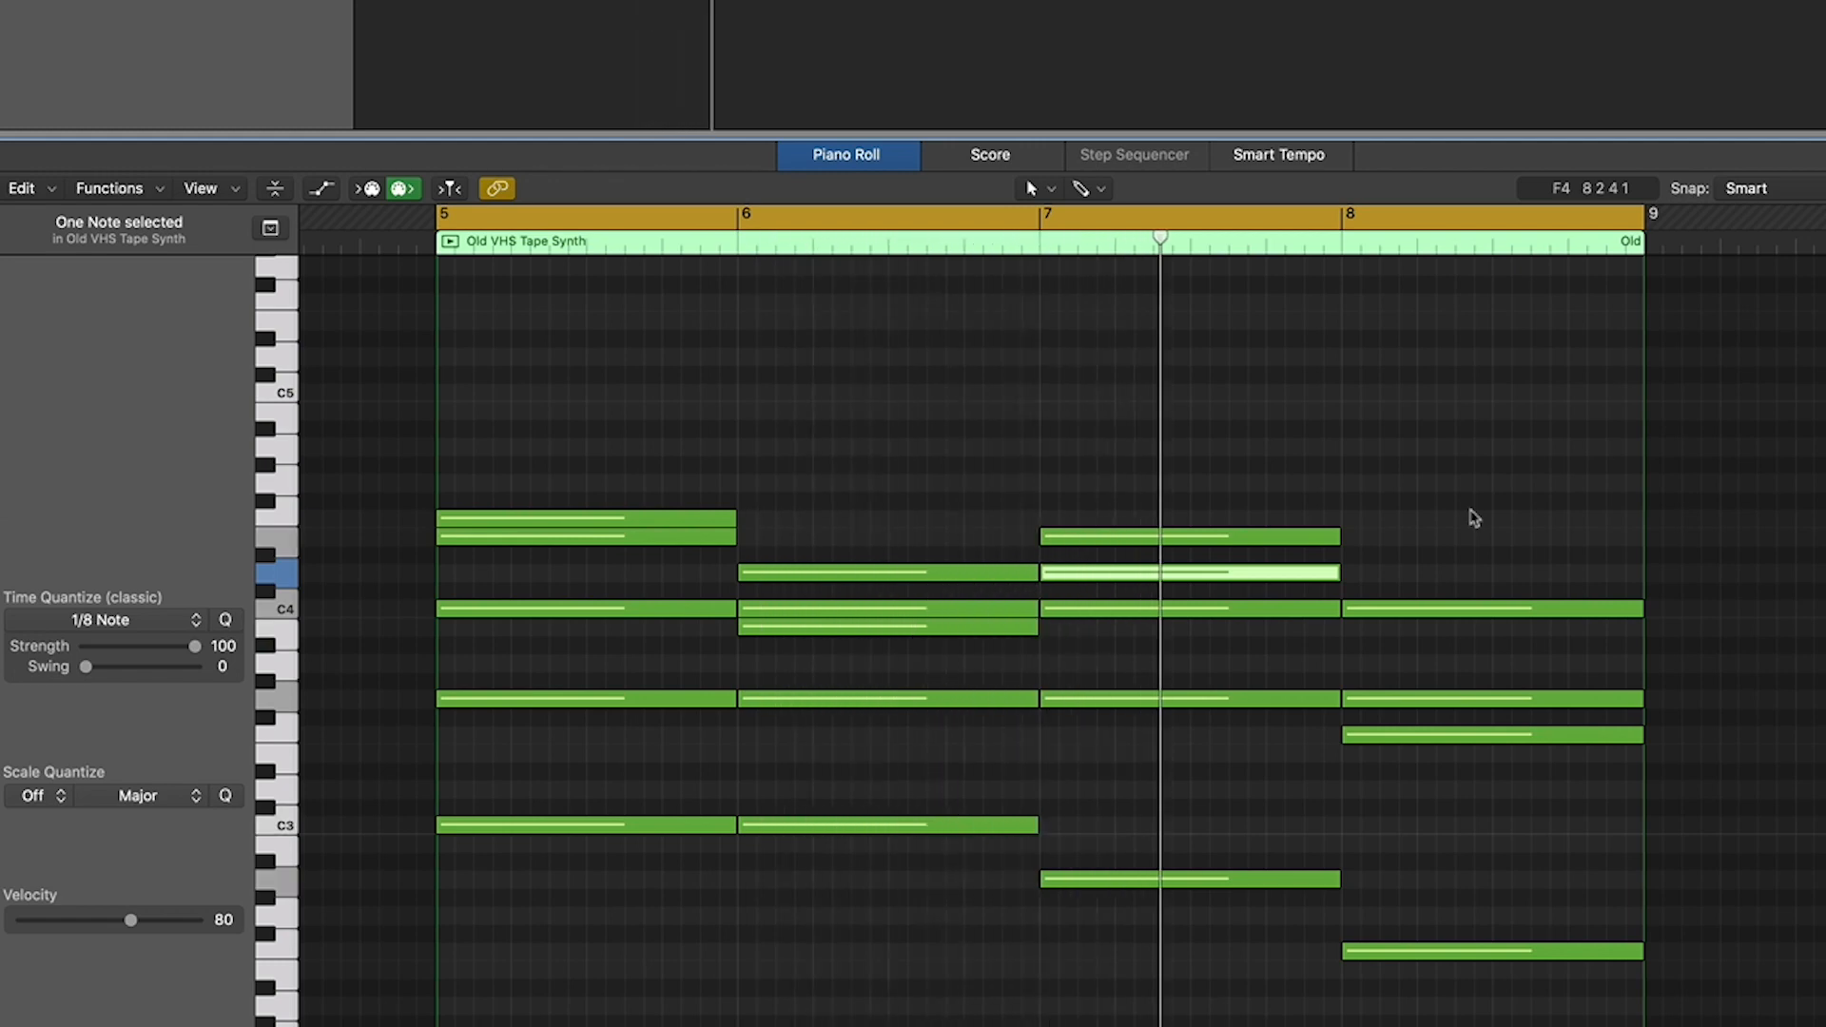
scroll(1472, 518, right, 1)
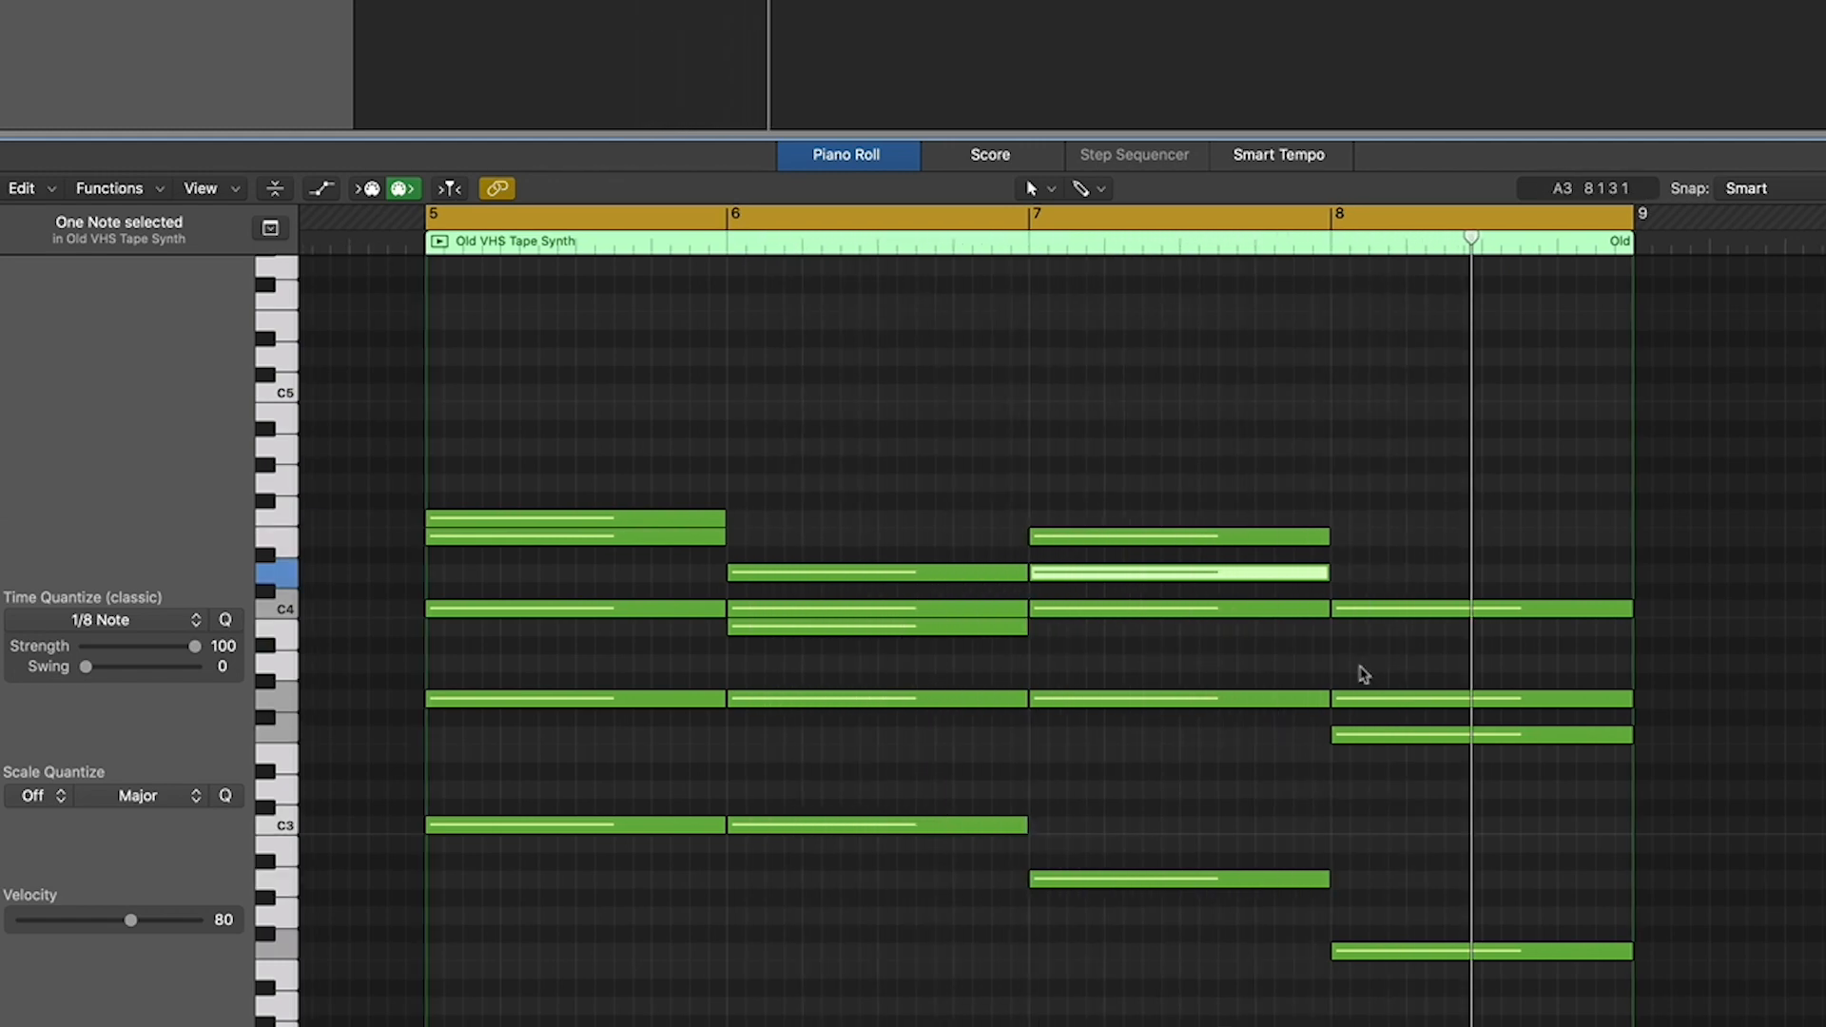
click(1342, 664)
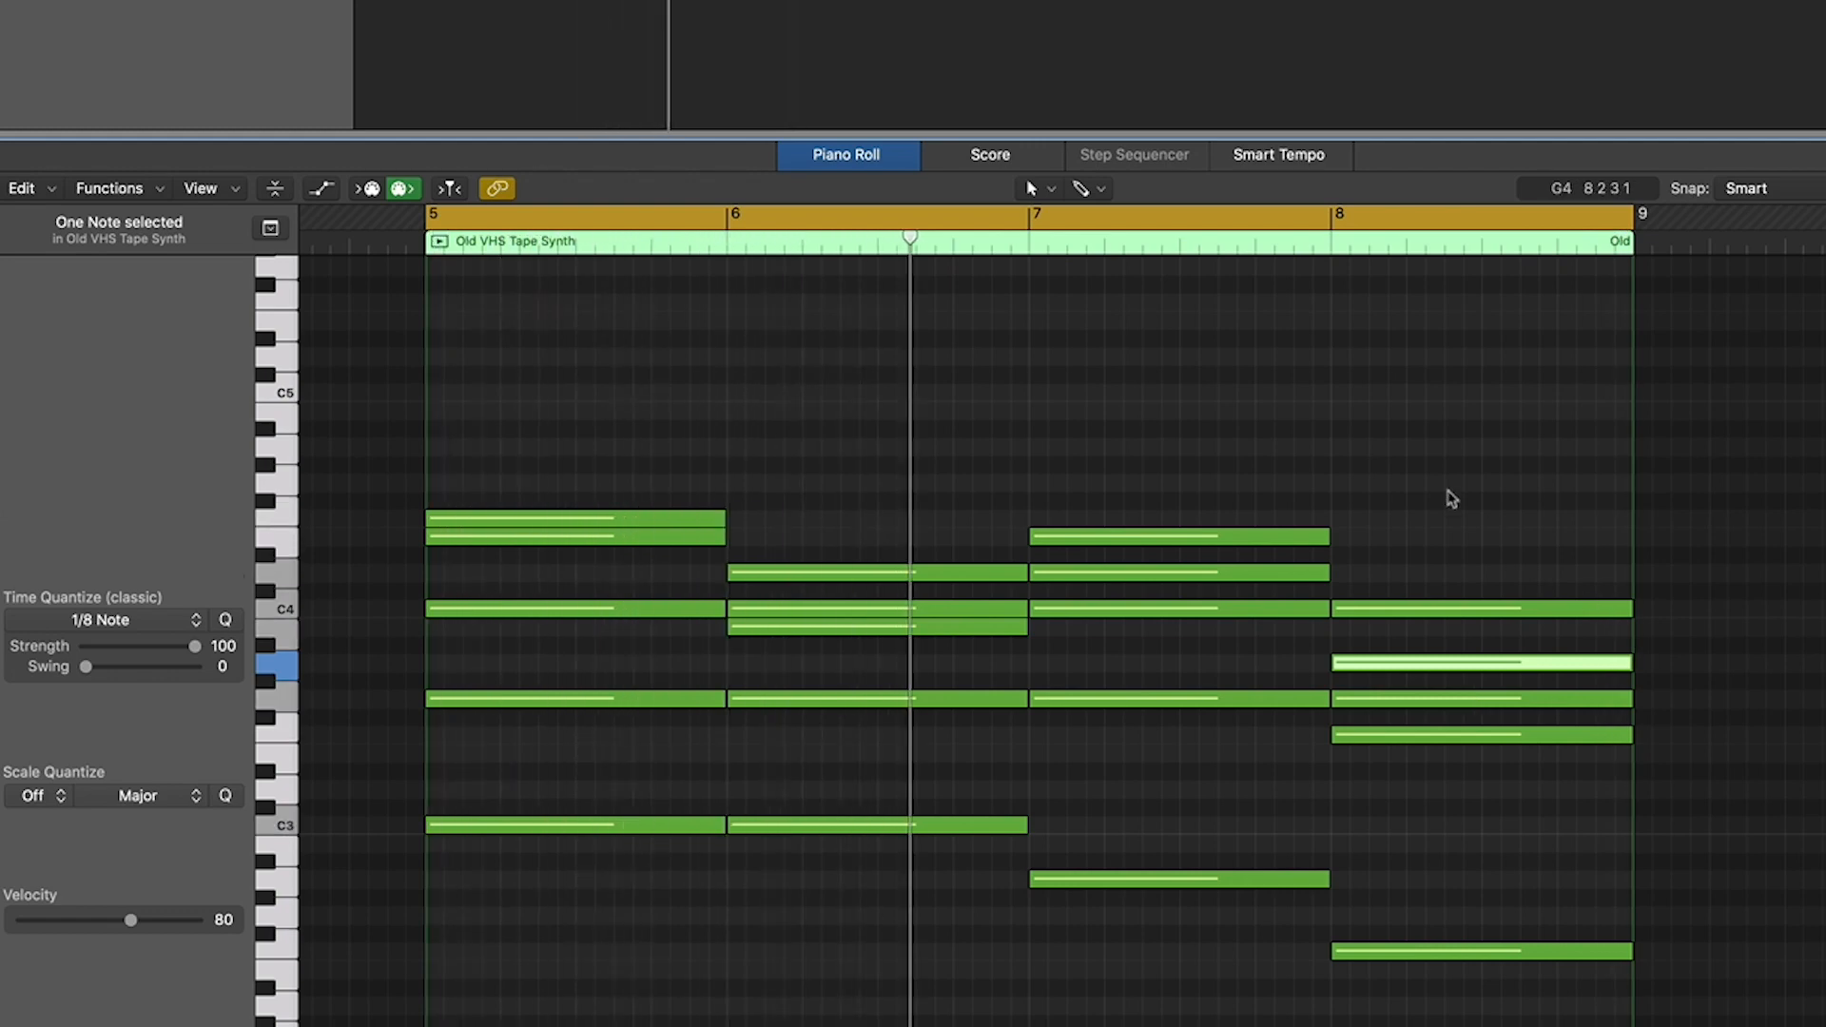
scroll(1448, 499, right, 5)
scroll(1389, 504, left, 4)
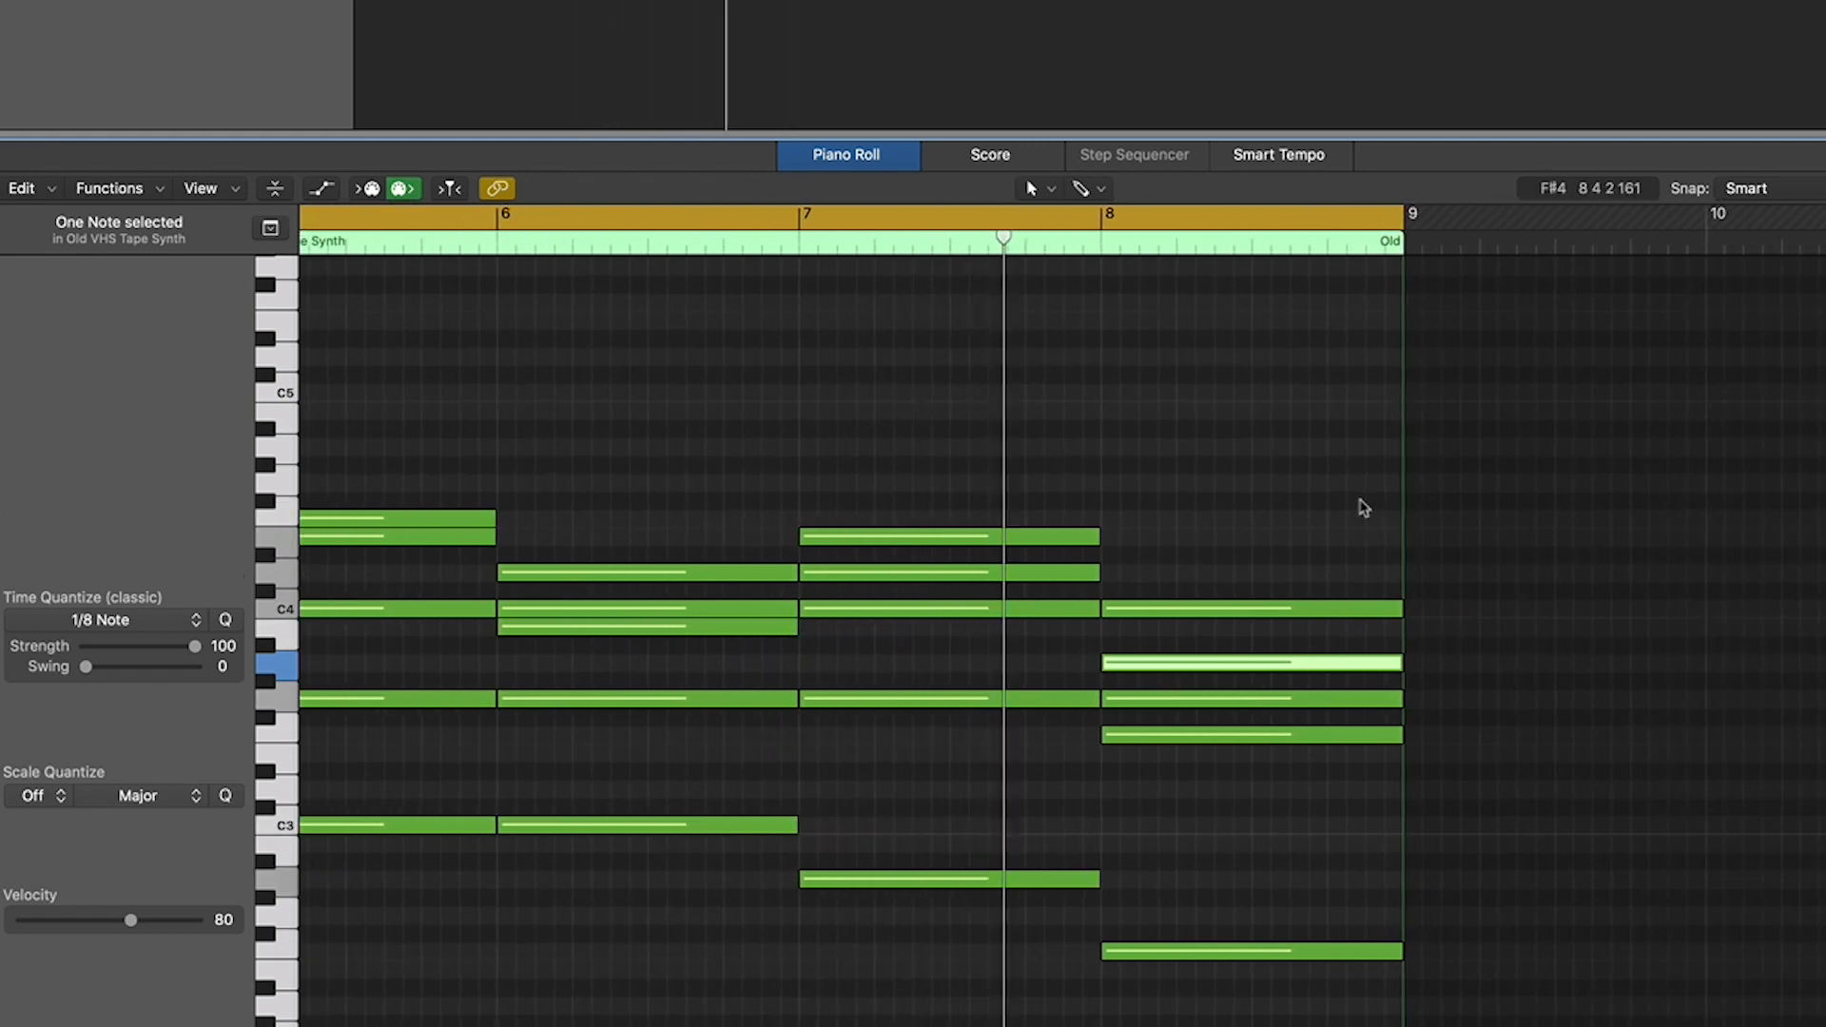
scroll(1364, 507, left, 3)
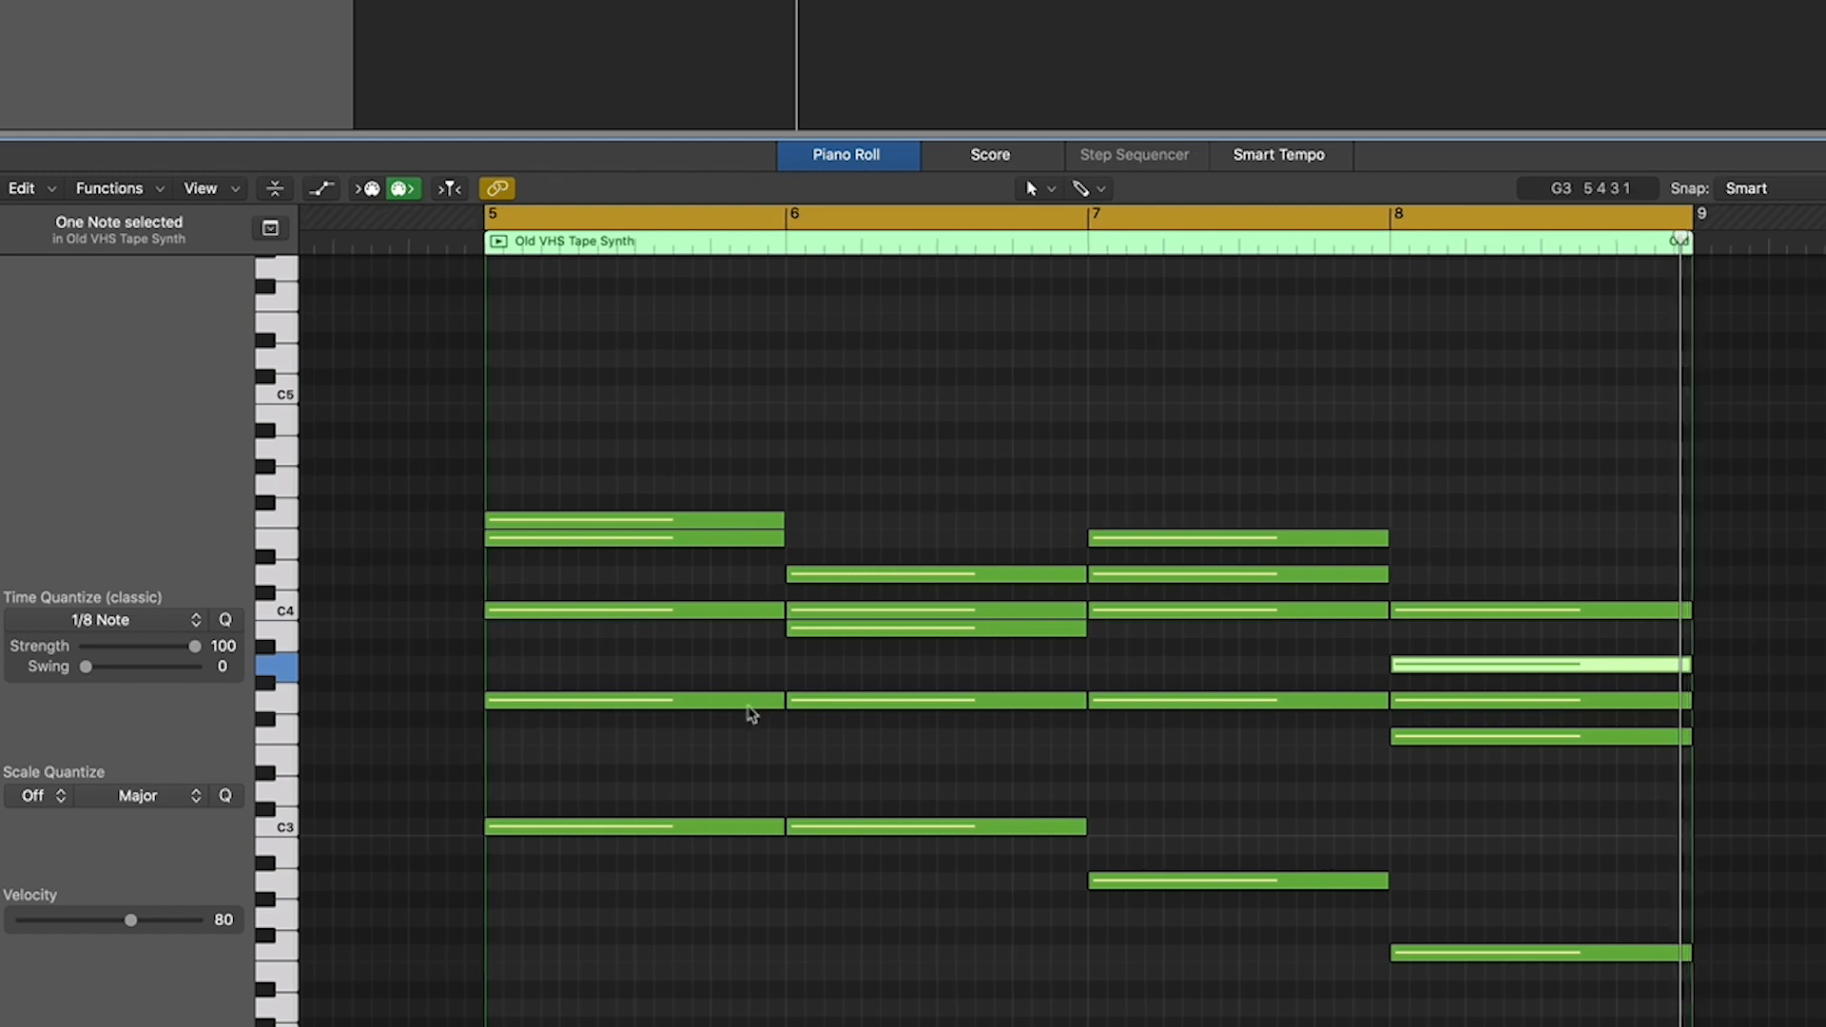
scroll(756, 713, right, 1)
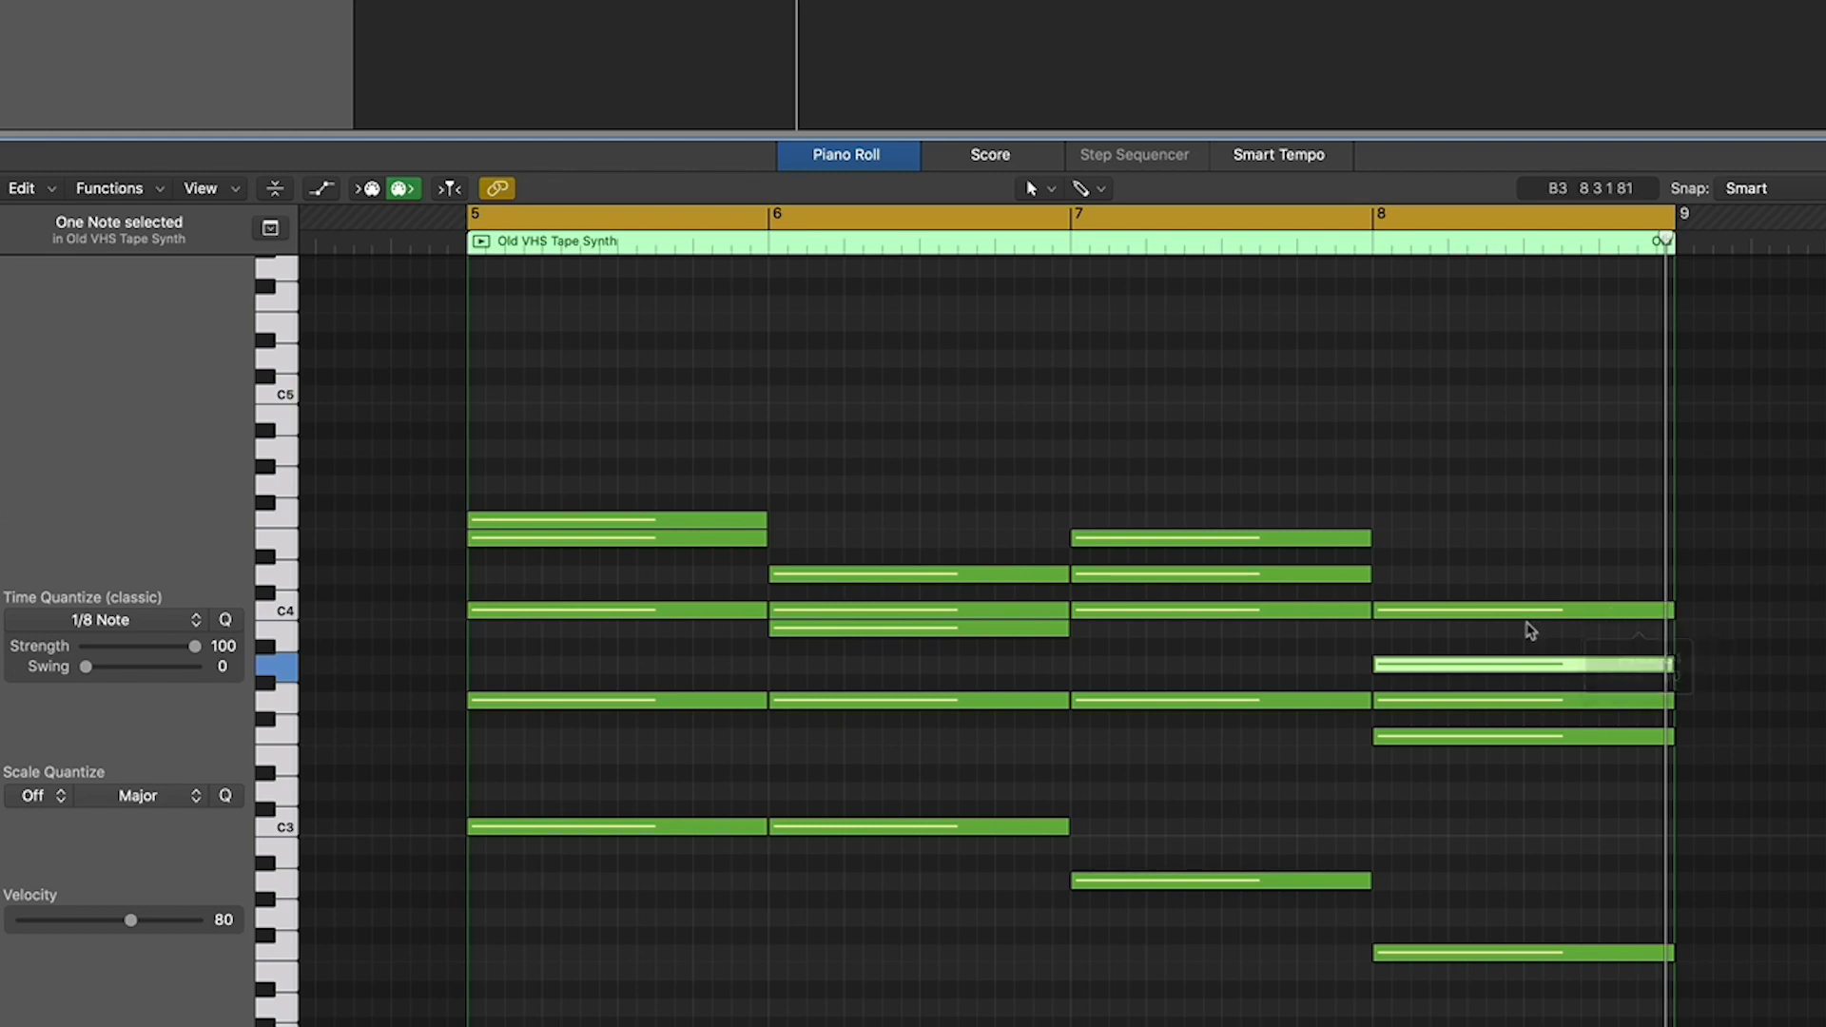
- Delete the C4 notes in bars 6 to 8, extend bar 5's C4 to the end of bar 8, and play the progression
click(948, 612)
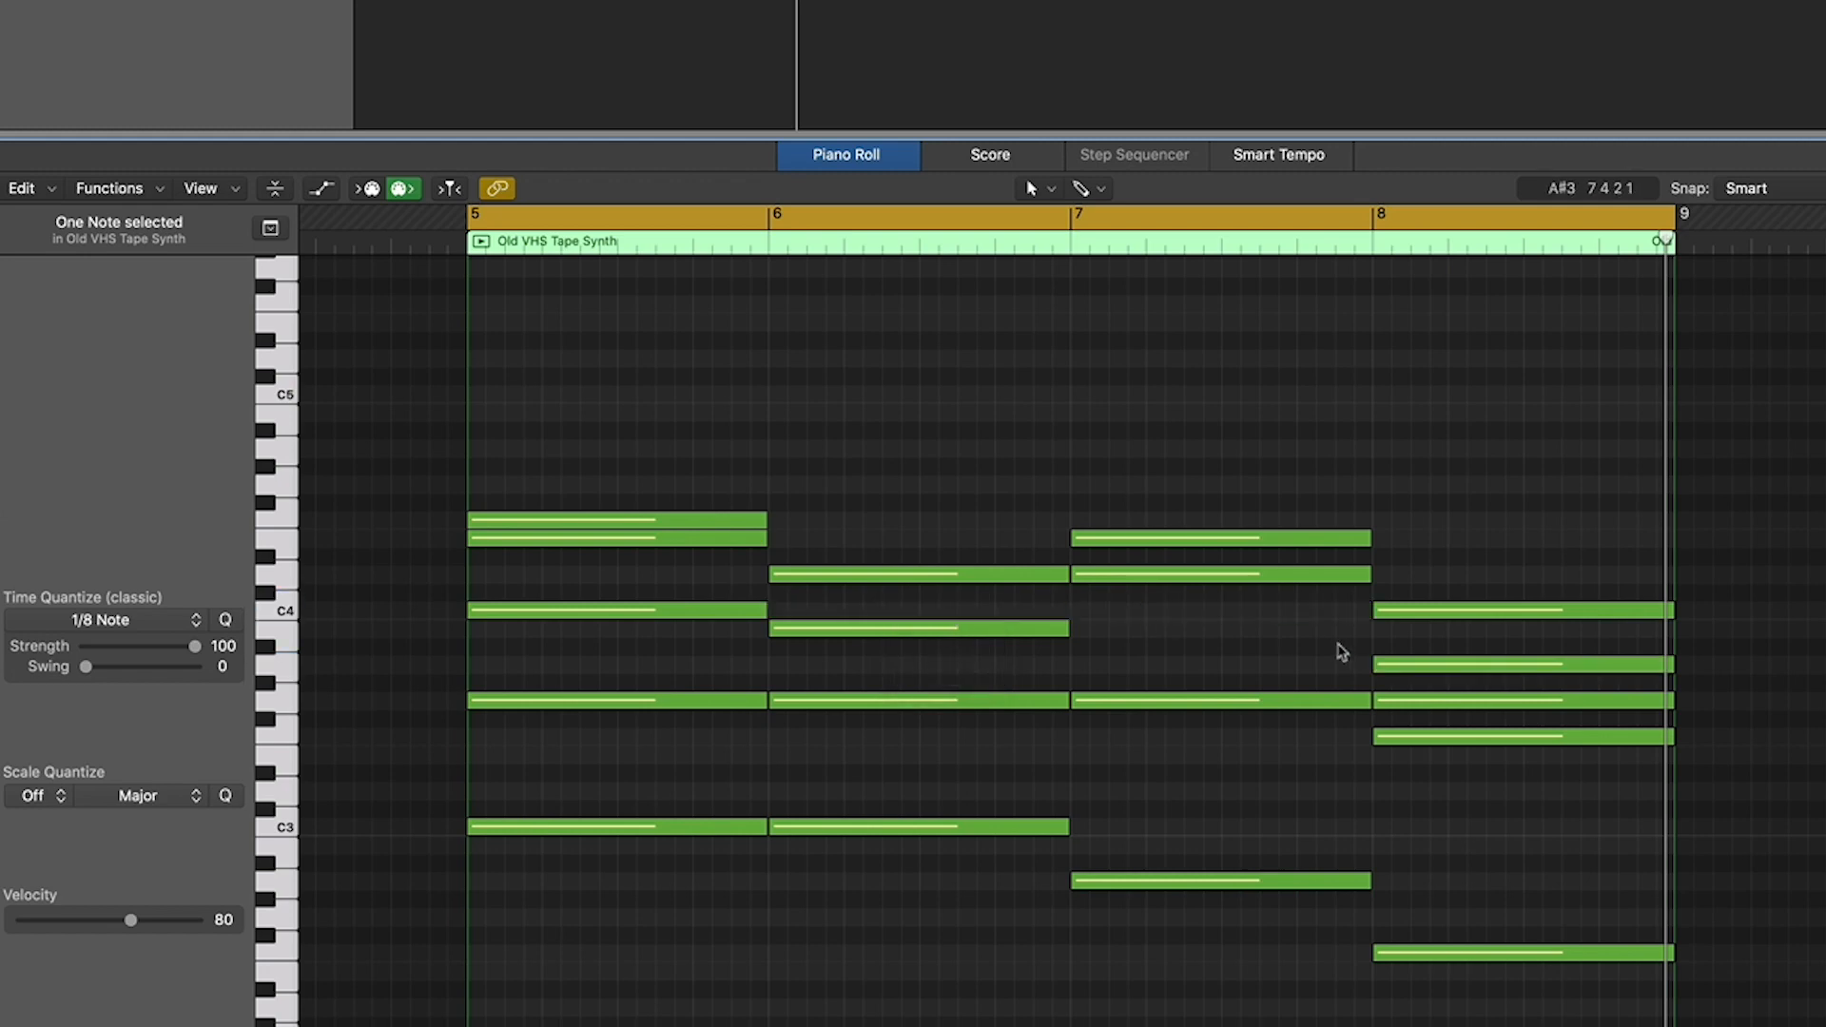
click(766, 610)
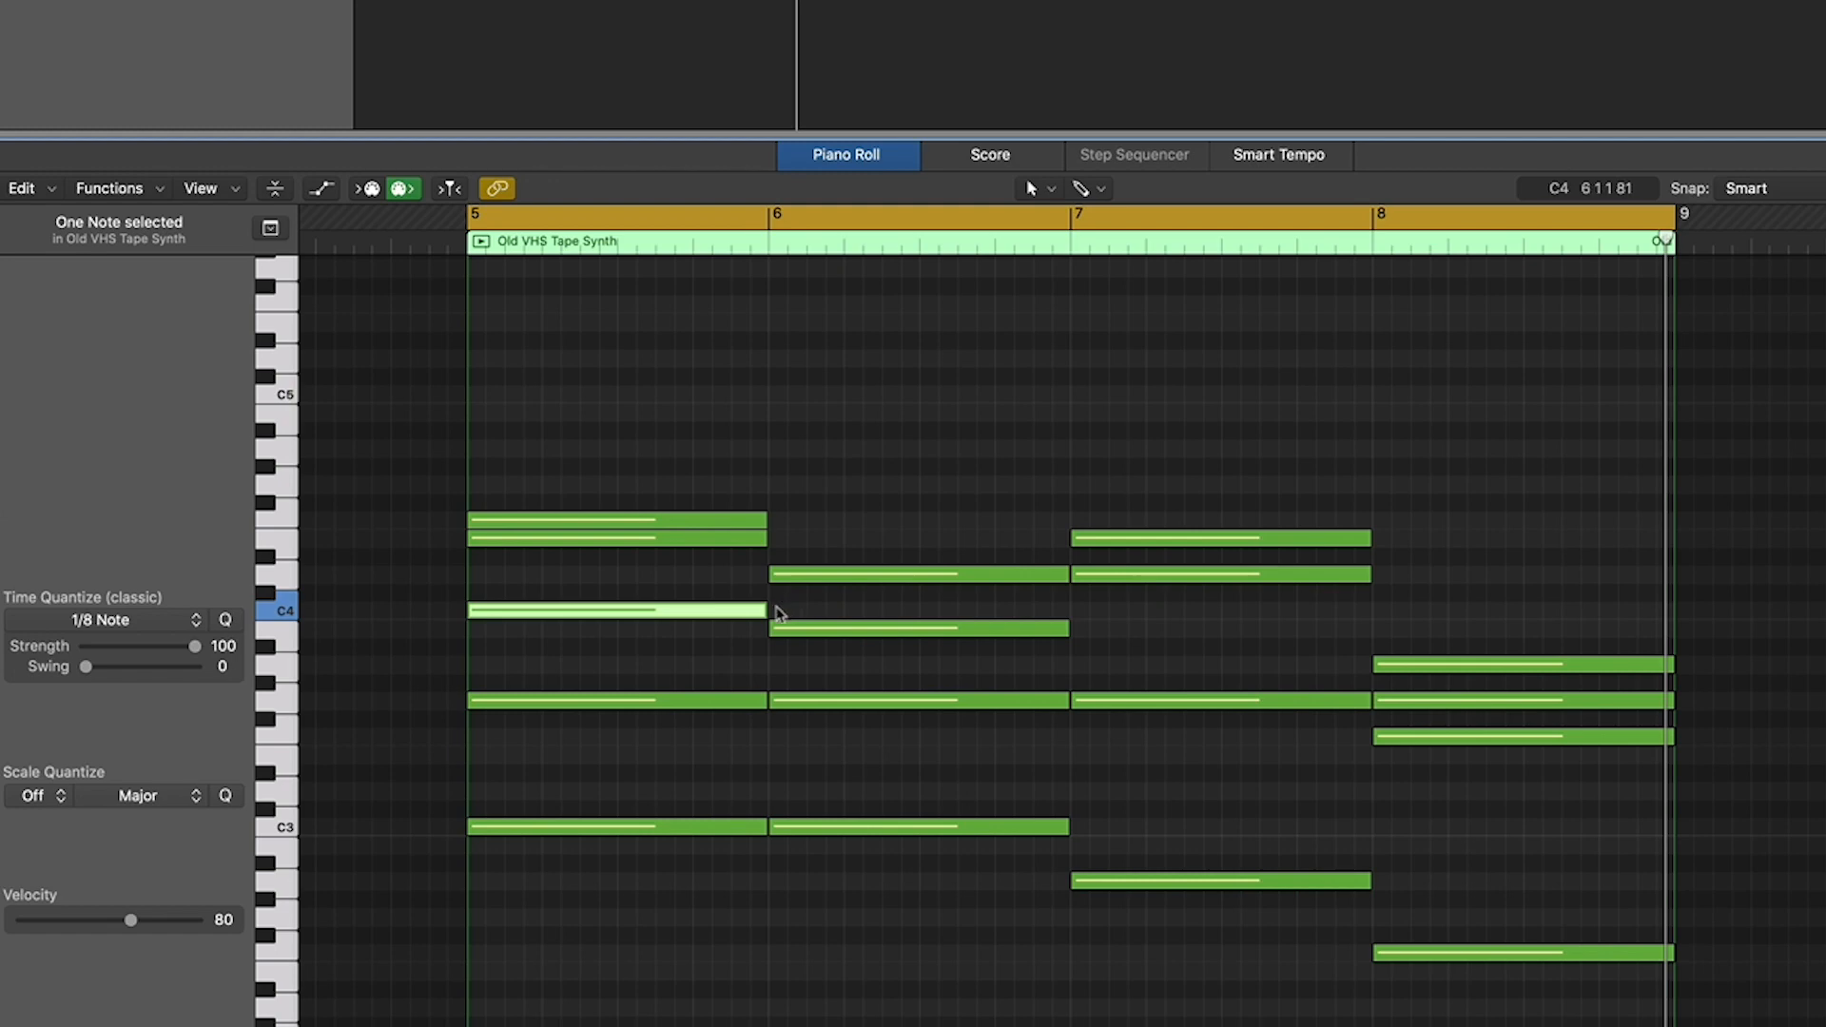
drag(764, 609, 1664, 653)
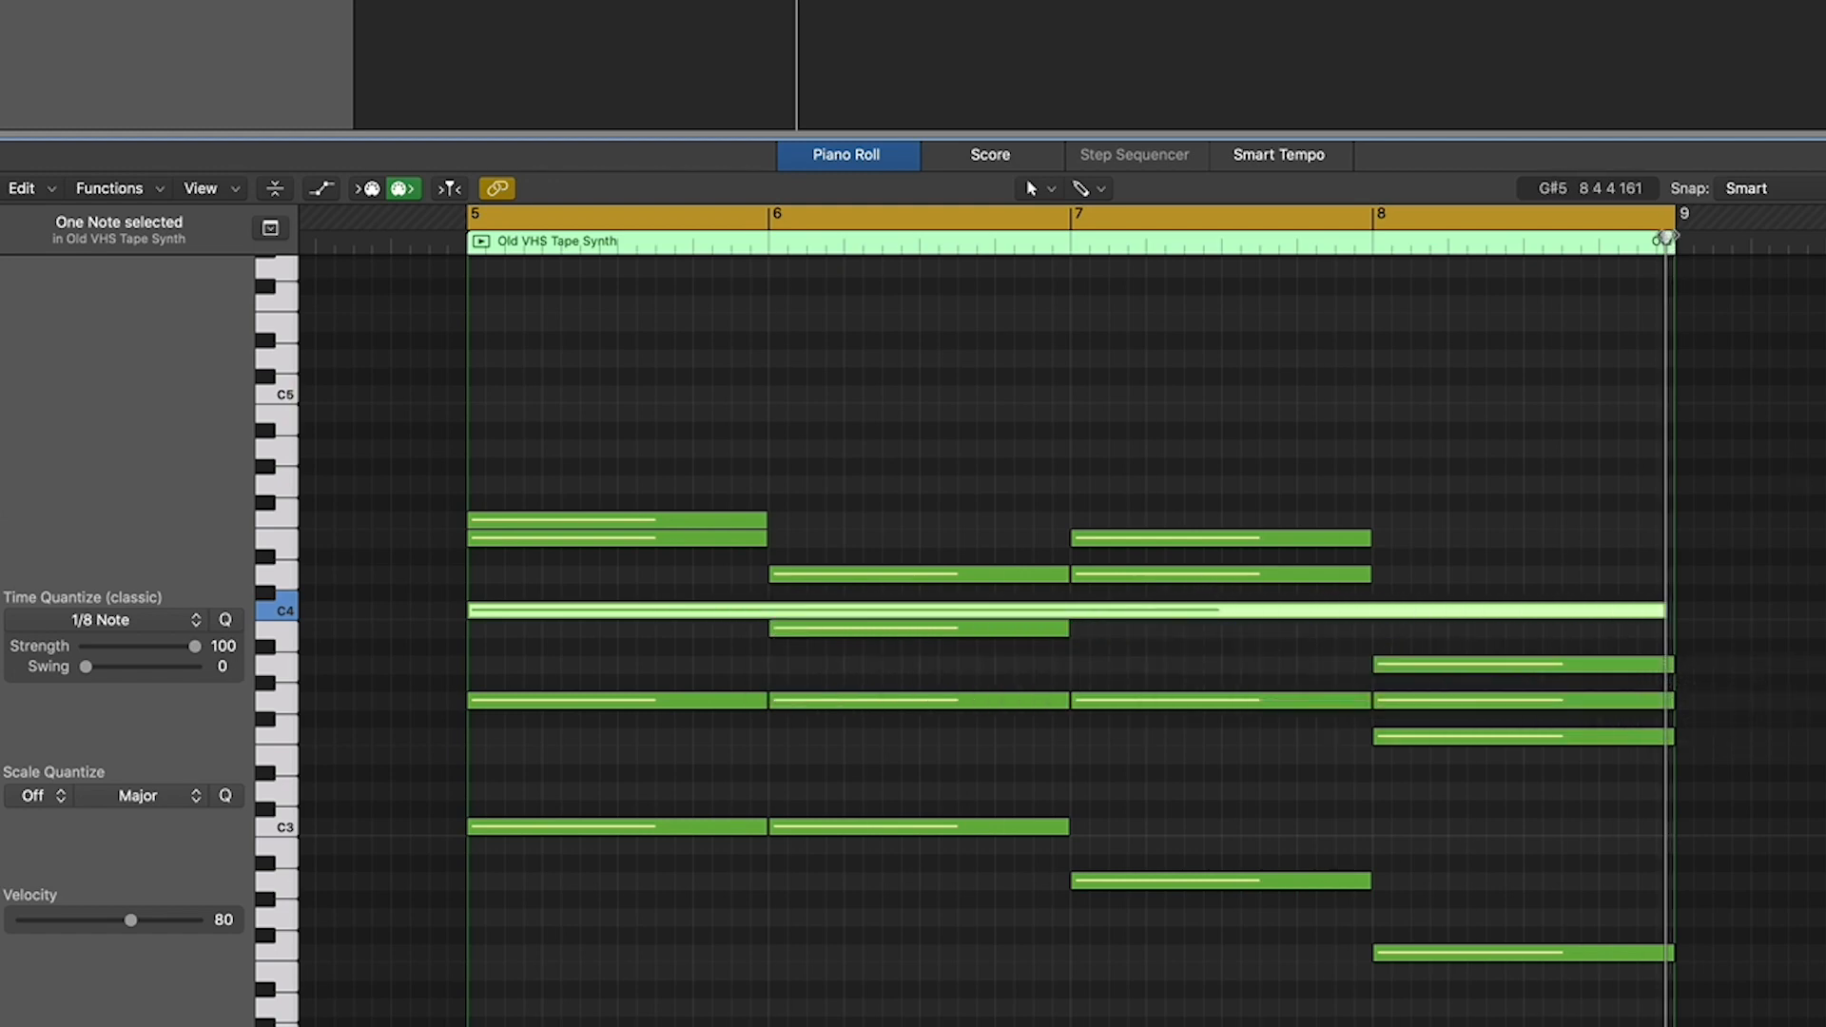
drag(1667, 238, 1610, 242)
drag(1663, 610, 1674, 611)
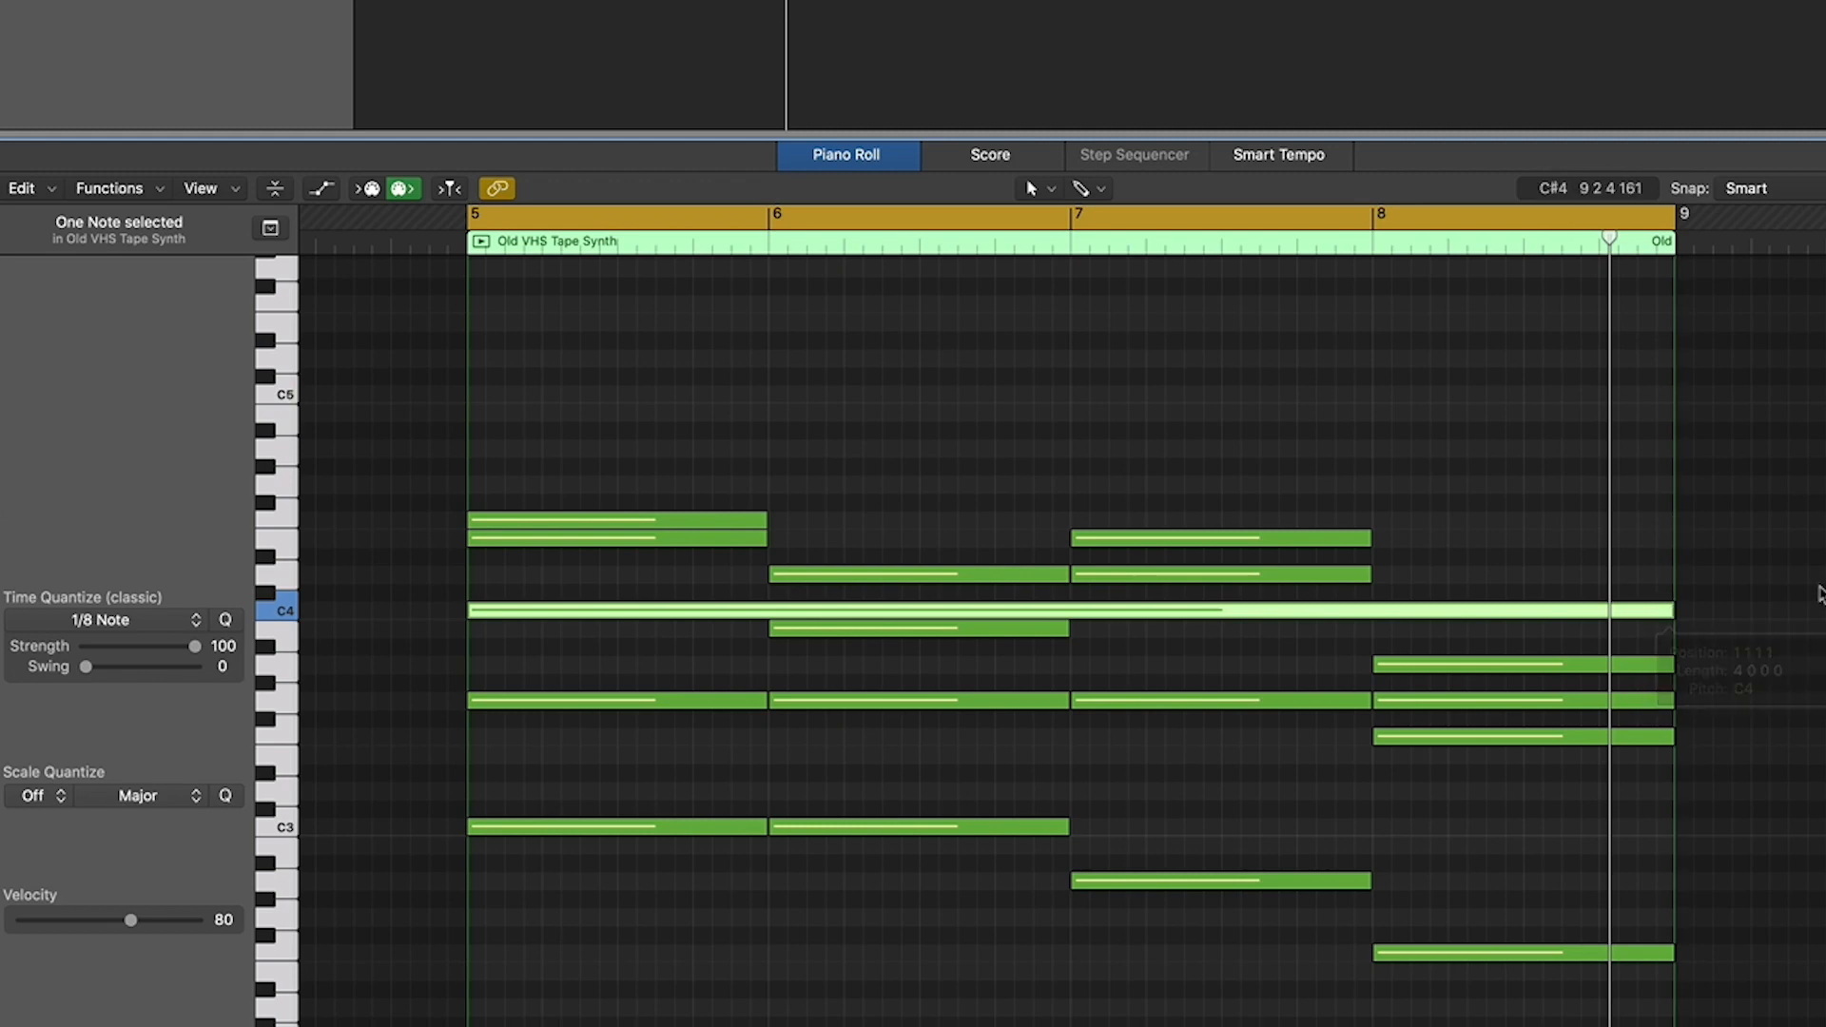
key(space)
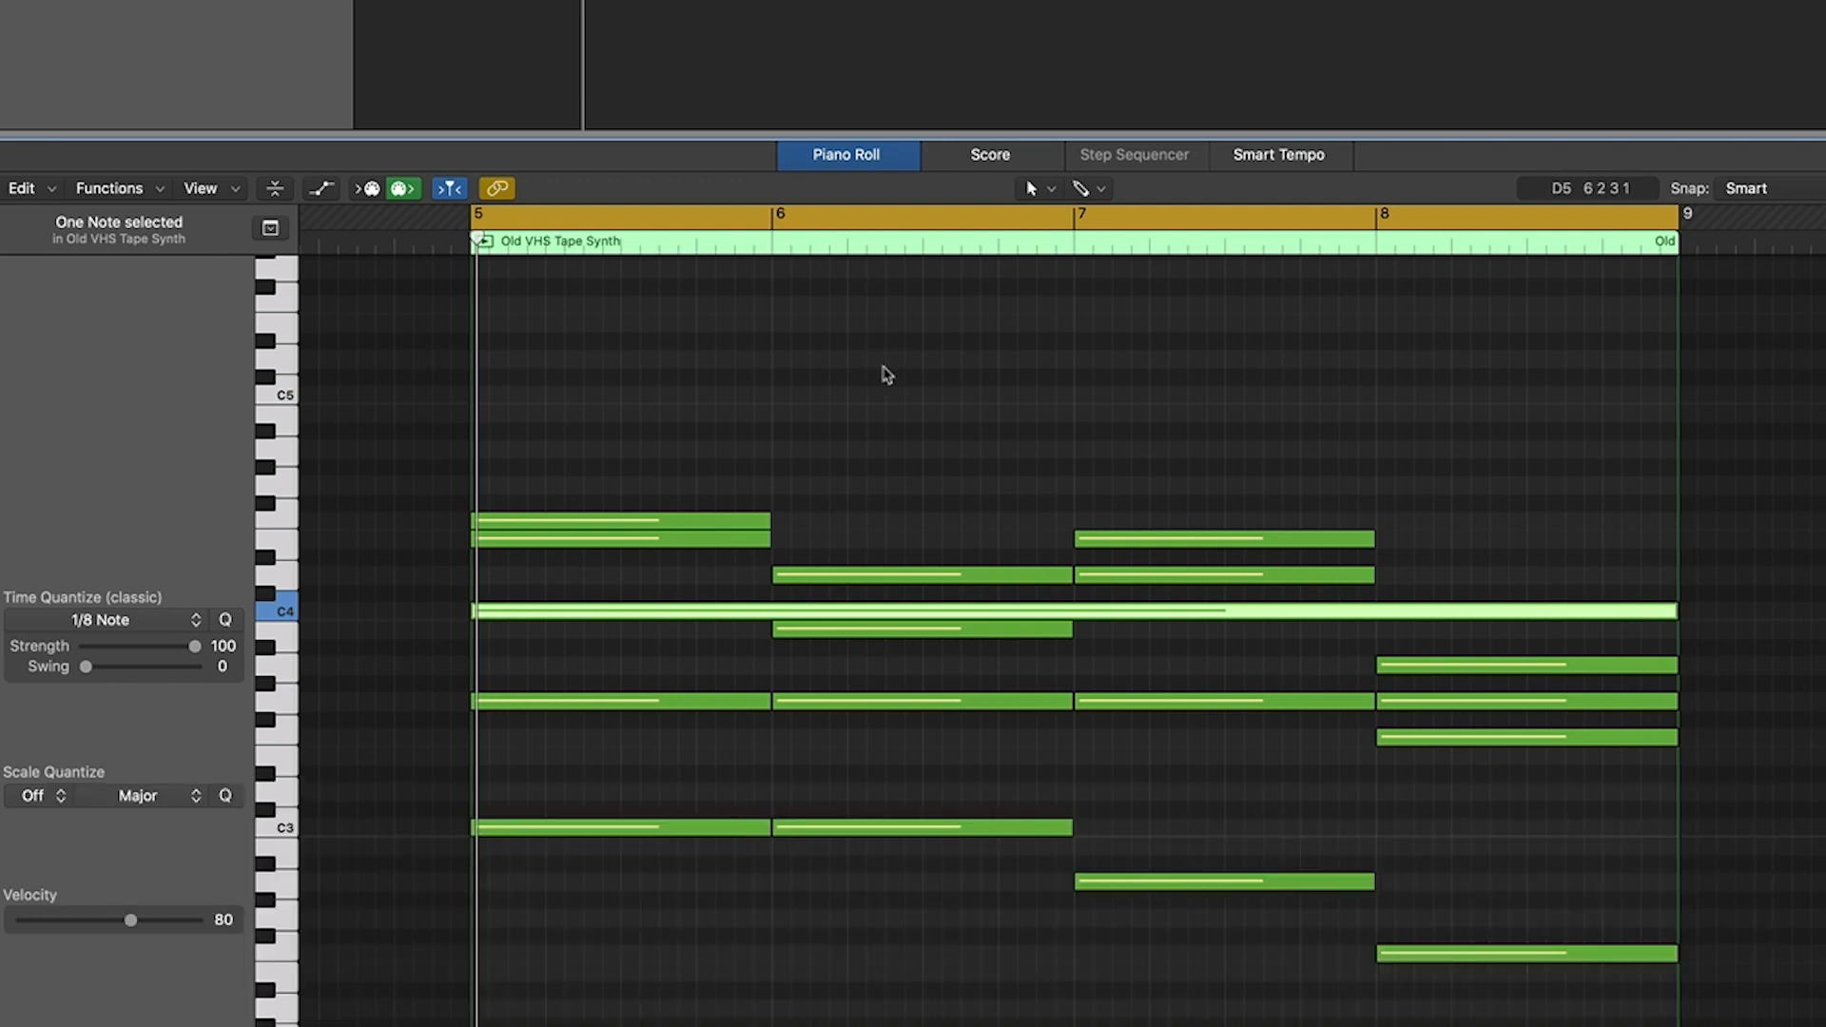
click(885, 374)
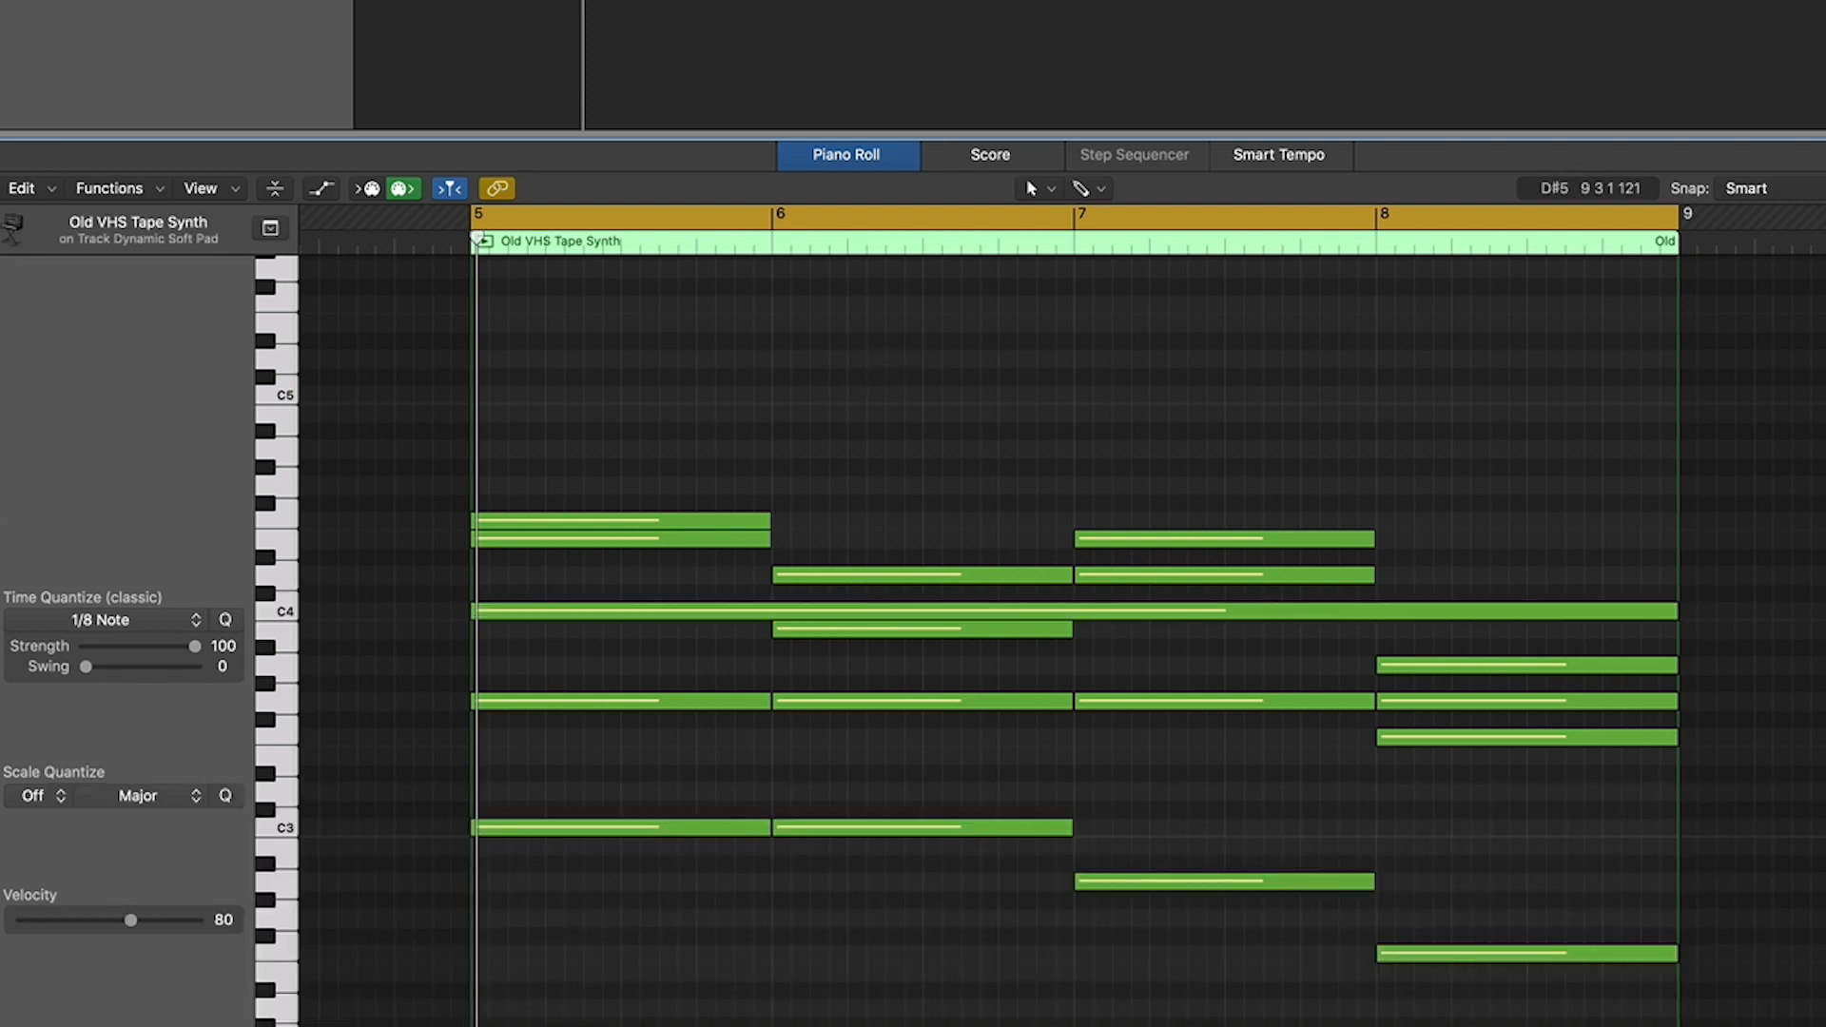